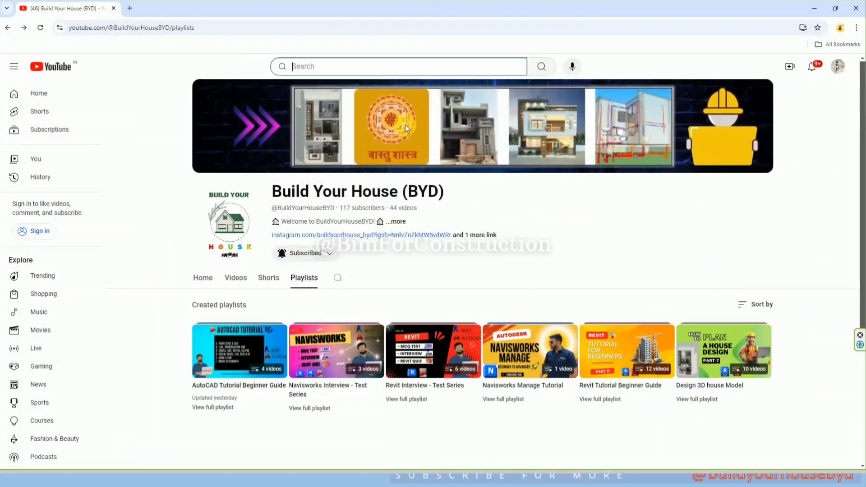
- Leave the channel's playlists page and switch to Revit
{"action": "left_click", "coordinate": [351, 72]}
{"action": "left_click", "coordinate": [613, 229]}
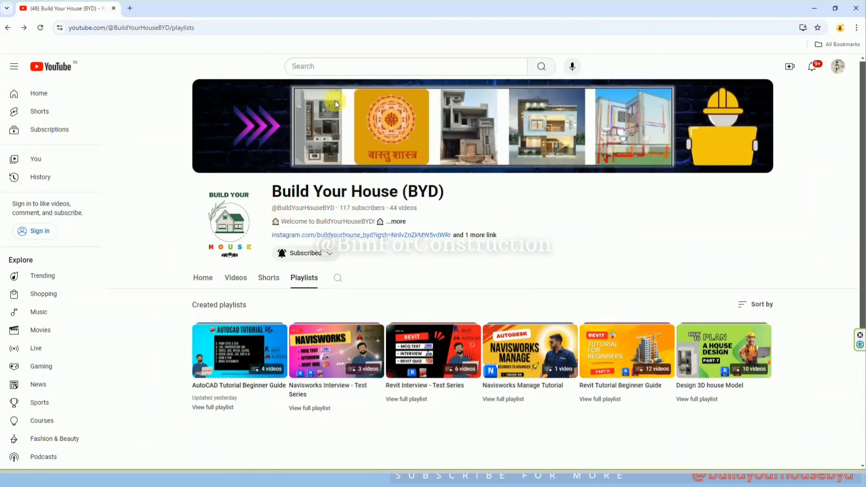
{"action": "key", "text": "alt+Left"}
{"action": "left_click", "coordinate": [819, 8]}
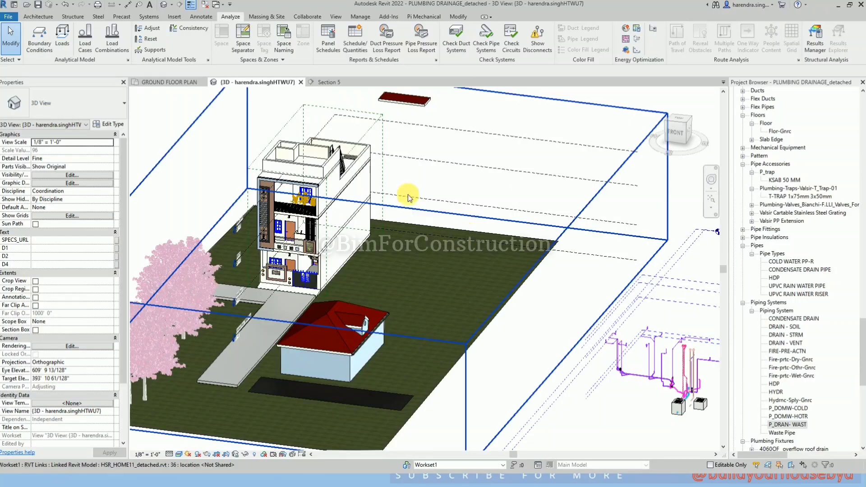
- Examine the drainage piping around the chambers in the 3D view, selecting one of the vertical rain water pipes
{"action": "scroll", "coordinate": [586, 303], "scroll_direction": "up", "scroll_amount": 5}
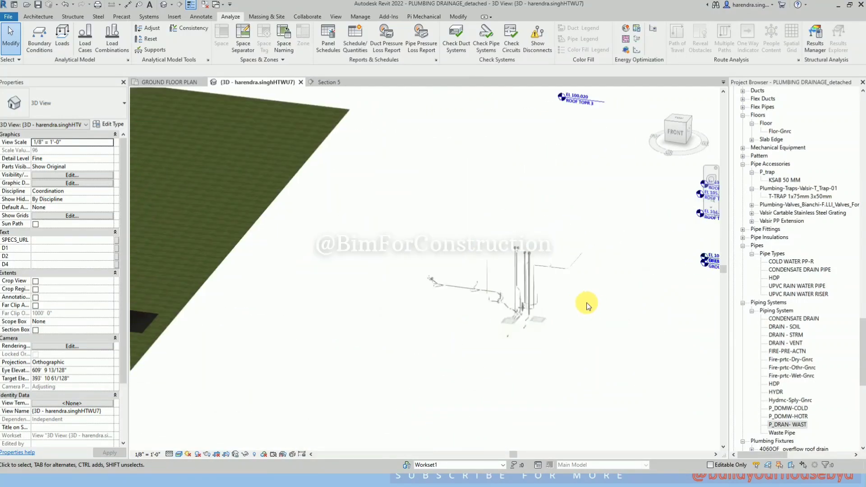
{"action": "scroll", "coordinate": [542, 301], "scroll_direction": "down", "scroll_amount": 3}
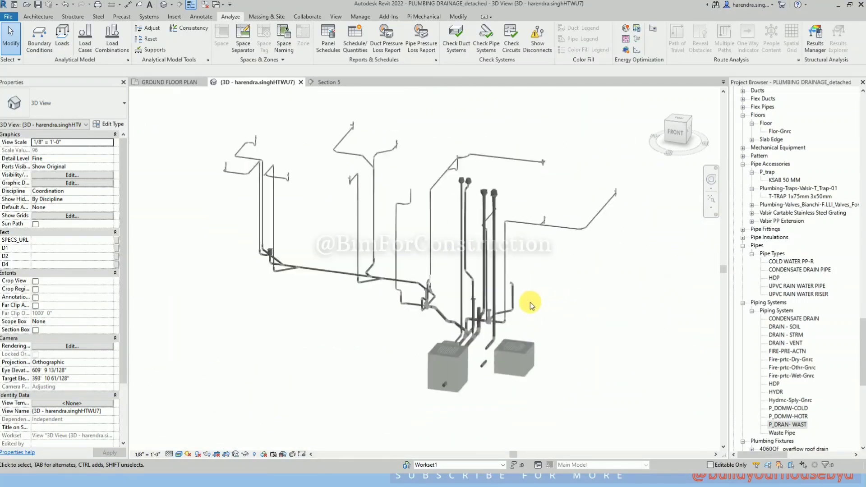
{"action": "scroll", "coordinate": [529, 302], "scroll_direction": "up", "scroll_amount": 3}
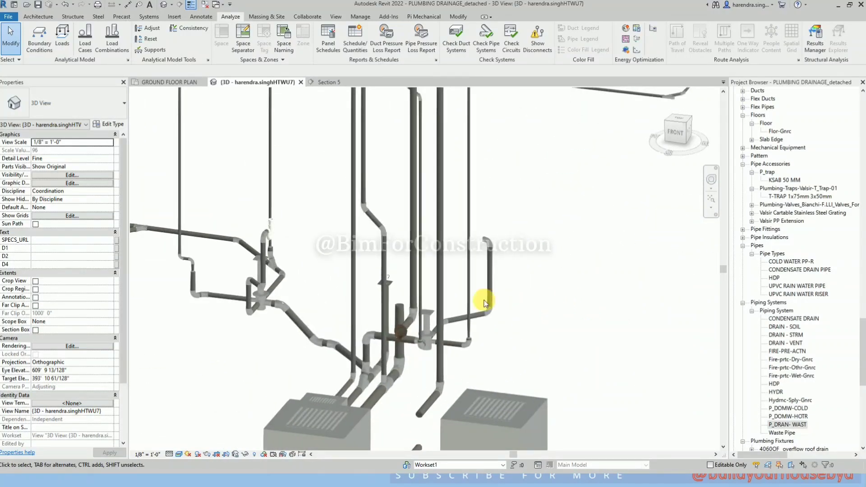
{"action": "left_click", "coordinate": [439, 298]}
{"action": "middle_click_drag", "start_coordinate": [440, 298], "coordinate": [444, 262], "text": "shift"}
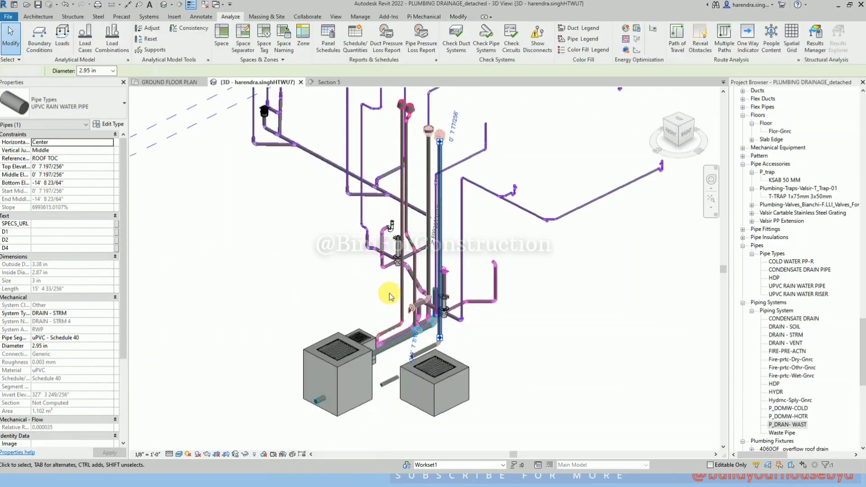
- In the ground floor plan, draw a horizontal condensate drain pipe about 16' long at middle elevation 10' 0", between the drainage layout and the section line
{"action": "left_click", "coordinate": [163, 84]}
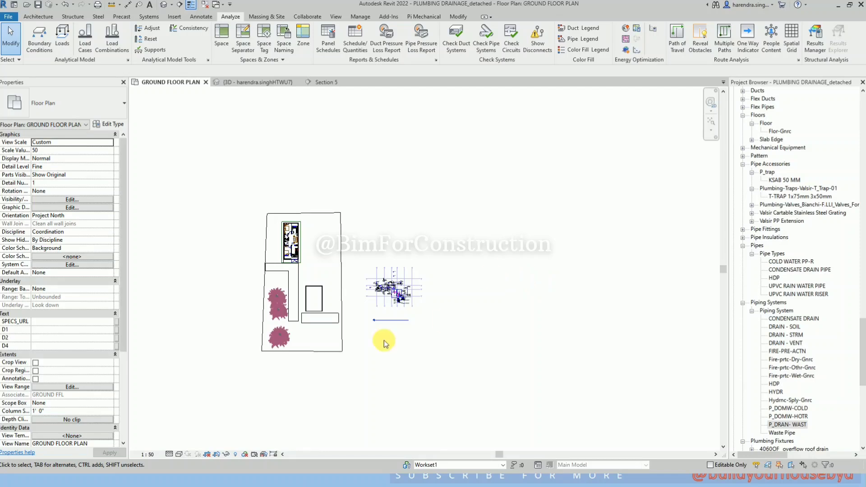
{"action": "scroll", "coordinate": [381, 302], "scroll_direction": "up", "scroll_amount": 5}
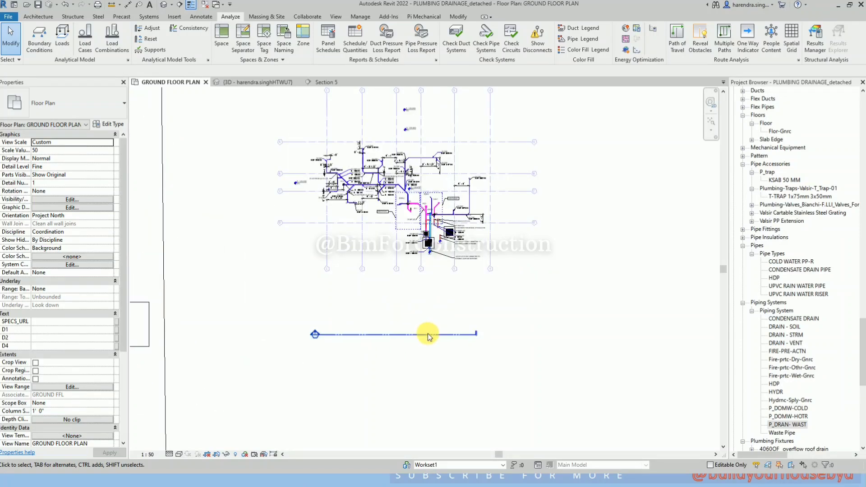
{"action": "scroll", "coordinate": [541, 295], "scroll_direction": "up", "scroll_amount": 1}
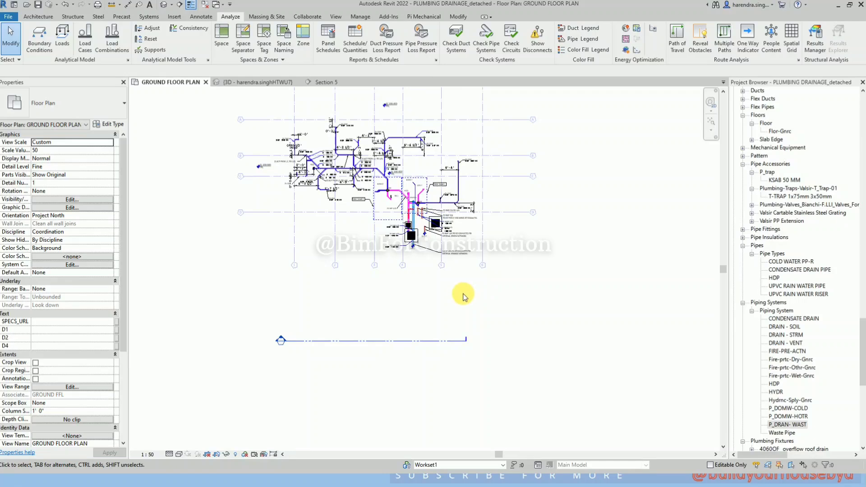
{"action": "scroll", "coordinate": [462, 295], "scroll_direction": "up", "scroll_amount": 2}
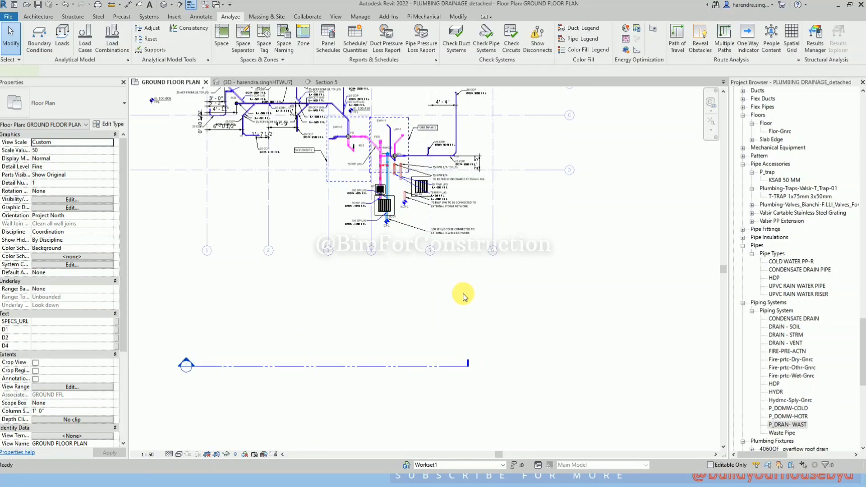
{"action": "key", "text": "p"}
{"action": "key", "text": "i"}
{"action": "scroll", "coordinate": [381, 295], "scroll_direction": "up", "scroll_amount": 1}
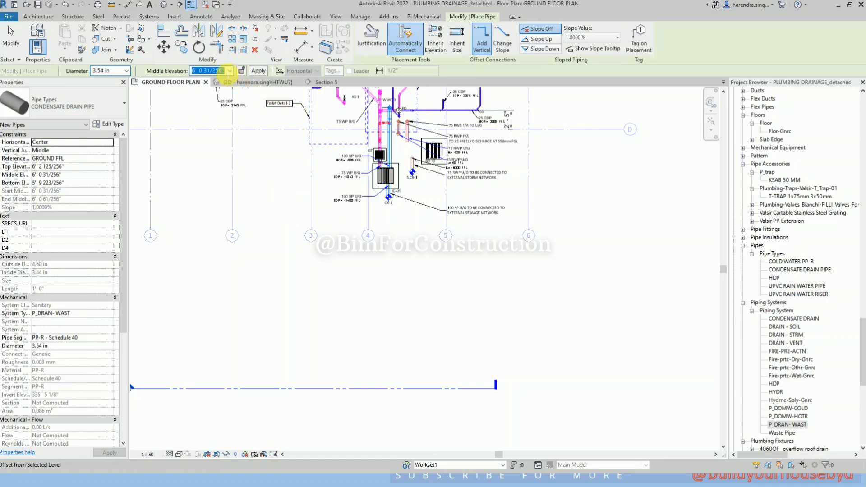
{"action": "key", "text": "Return"}
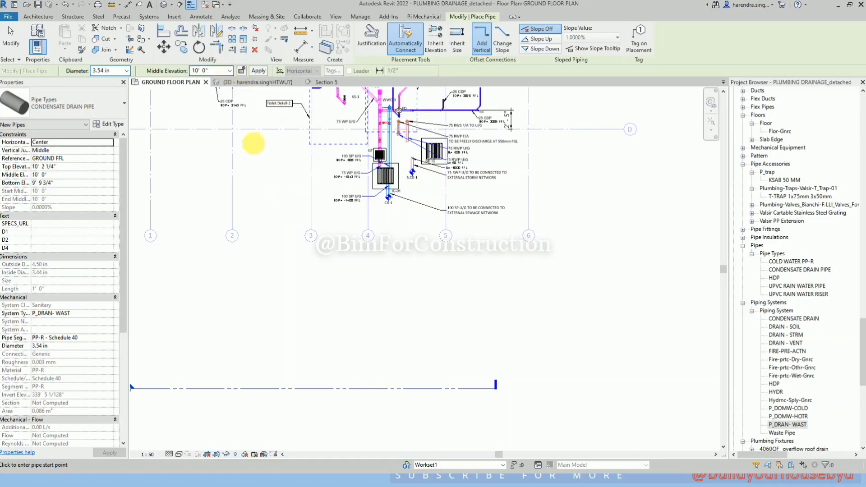
{"action": "left_click", "coordinate": [261, 289]}
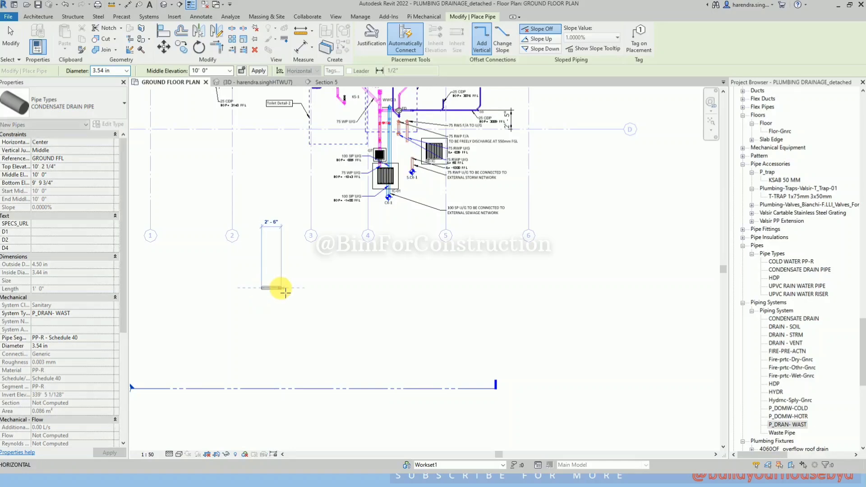
{"action": "left_click", "coordinate": [391, 288]}
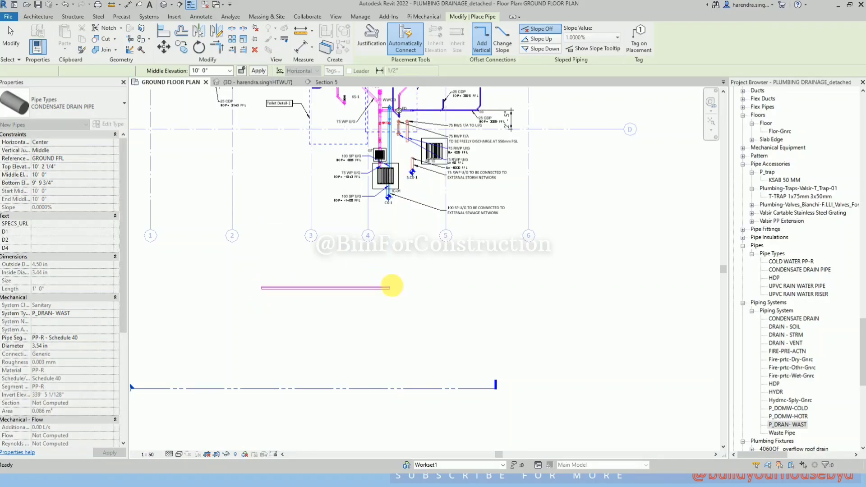
{"action": "key", "text": "Escape"}
{"action": "key", "text": "Escape"}
- Open Section 5 and select the new condensate drain pipe to check its elevations against the GROUND FFL level
{"action": "left_click", "coordinate": [335, 389]}
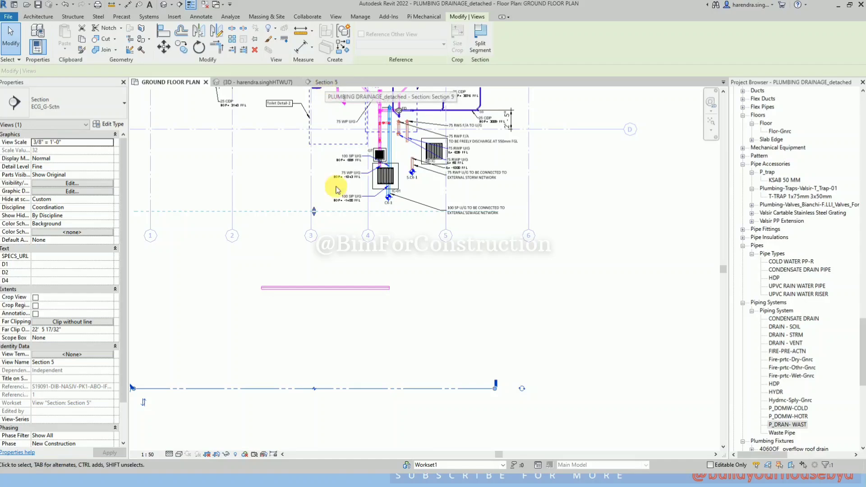
{"action": "left_click", "coordinate": [324, 82]}
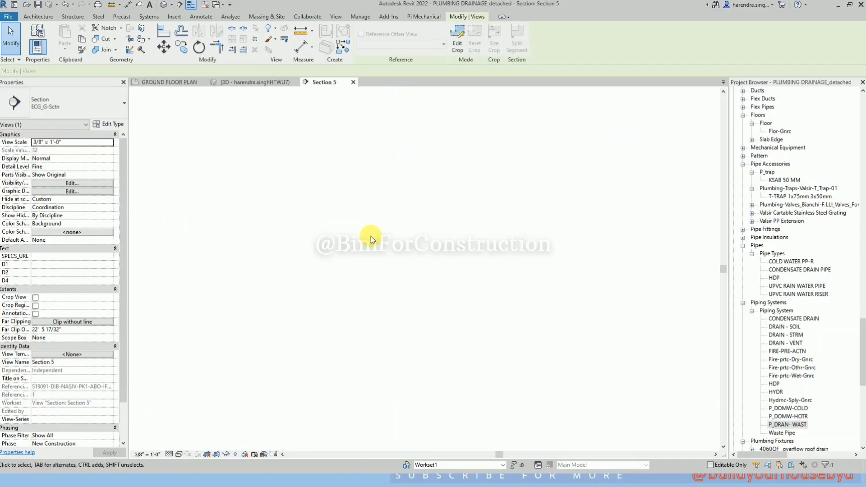
{"action": "scroll", "coordinate": [342, 266], "scroll_direction": "up", "scroll_amount": 6}
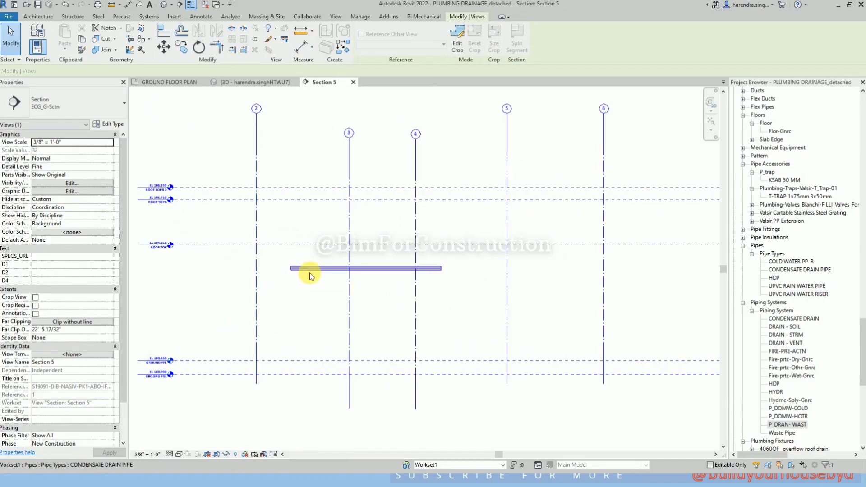
{"action": "left_click", "coordinate": [303, 268]}
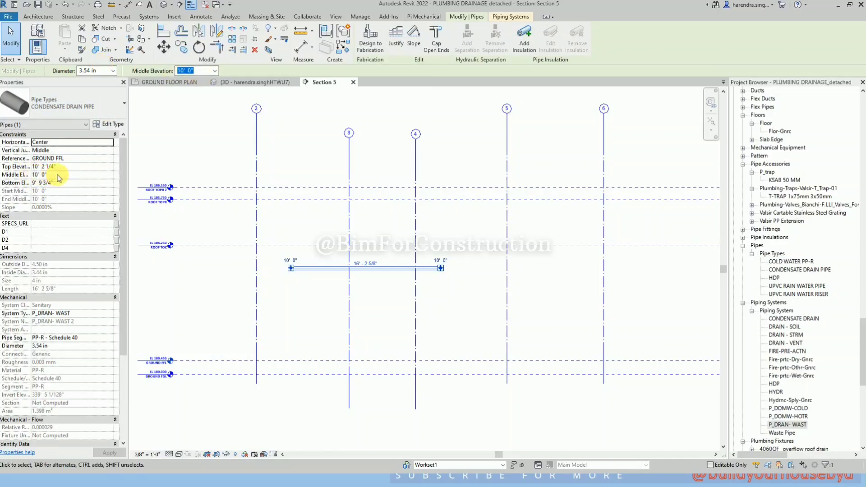
{"action": "scroll", "coordinate": [145, 365], "scroll_direction": "up", "scroll_amount": 3}
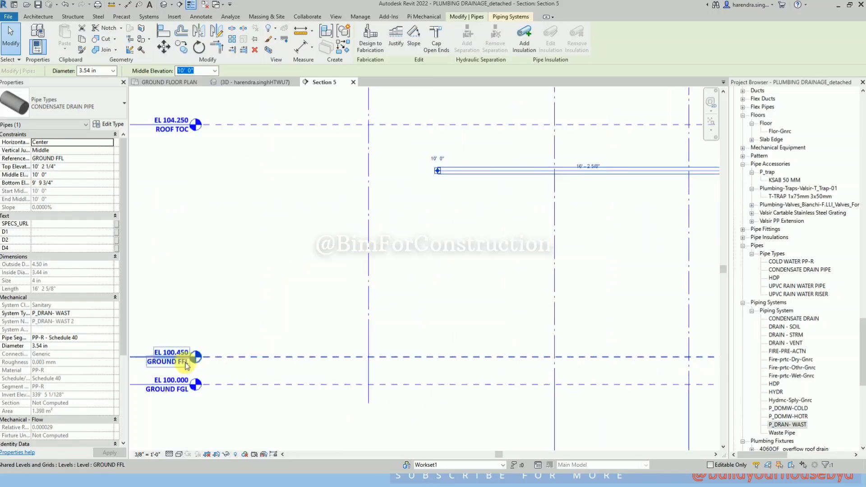
- Set the scale of the Section 5 view to 1/4" = 1'-0"
{"action": "left_click", "coordinate": [157, 455]}
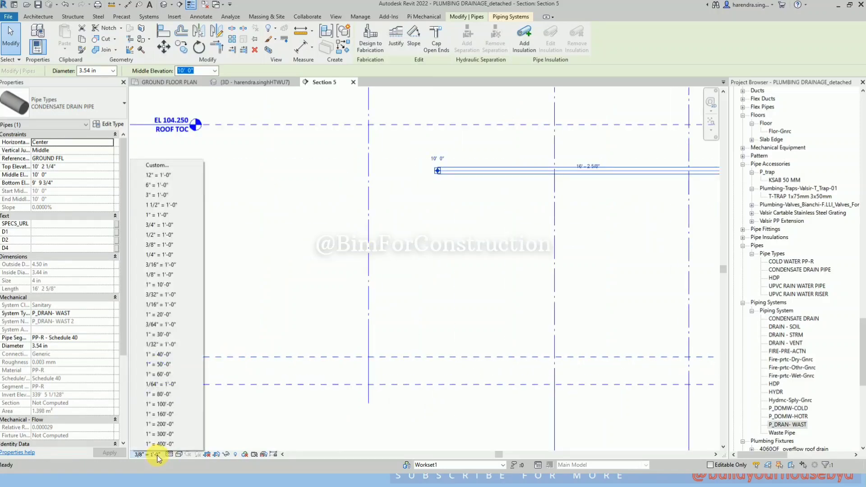
{"action": "left_click", "coordinate": [172, 256]}
{"action": "left_click", "coordinate": [222, 304]}
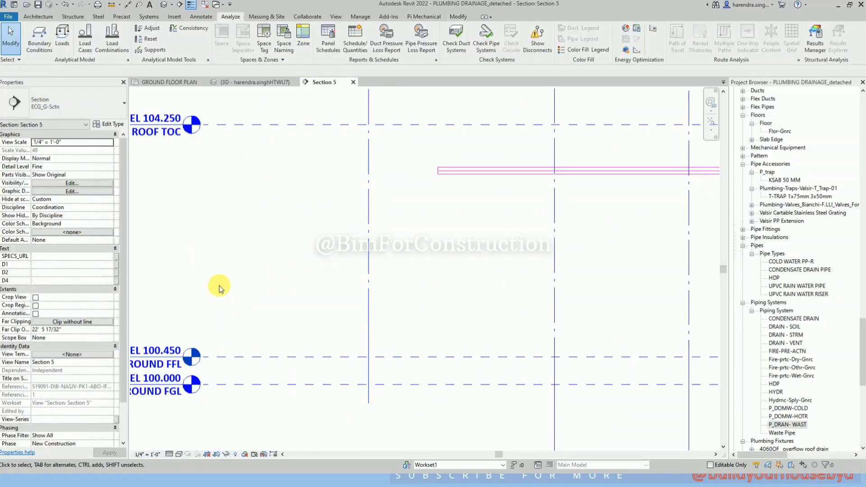
{"action": "scroll", "coordinate": [210, 350], "scroll_direction": "down", "scroll_amount": 2}
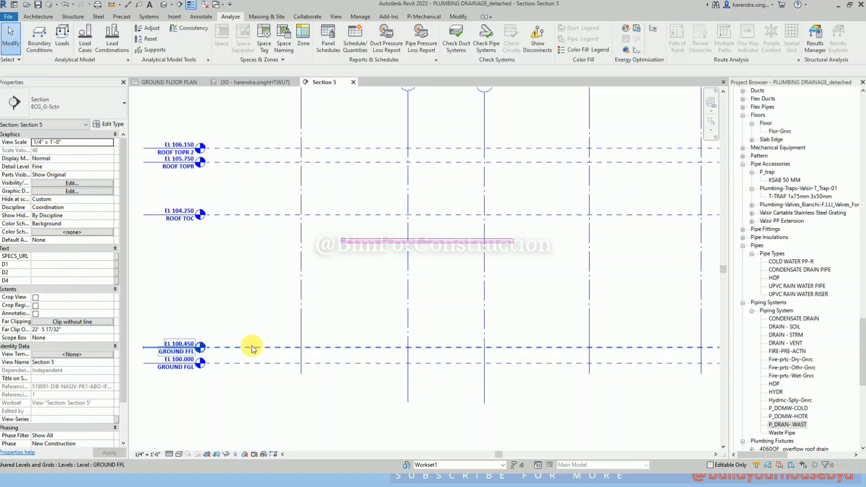
- Add an aligned dimension from the GROUND FFL level to the centreline of the condensate drain pipe
{"action": "key", "text": "i"}
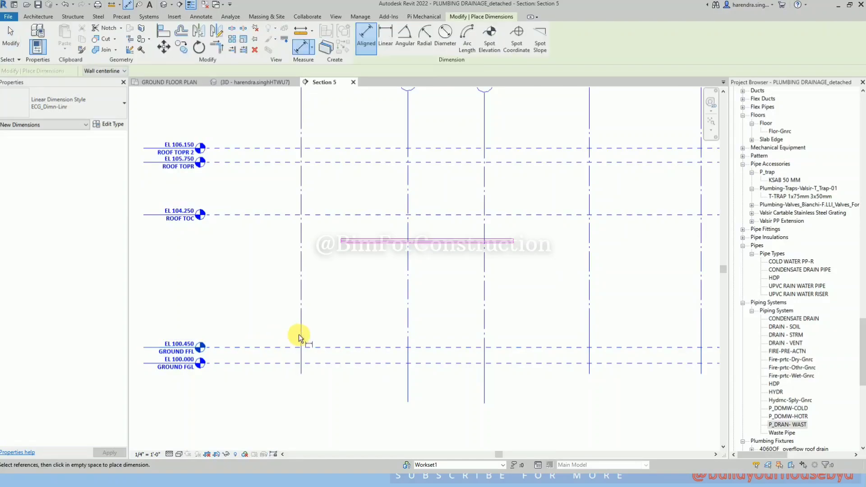
{"action": "left_click", "coordinate": [319, 348]}
{"action": "left_click", "coordinate": [355, 242]}
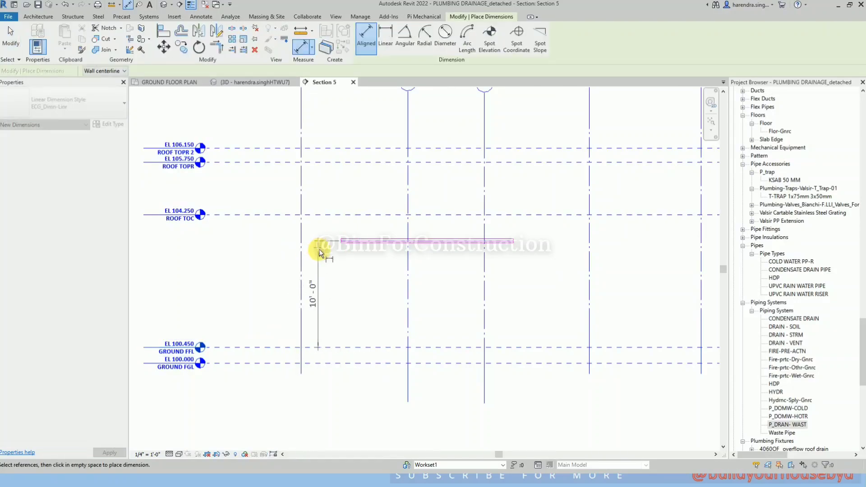
{"action": "left_click", "coordinate": [323, 231]}
{"action": "key", "text": "Escape"}
{"action": "key", "text": "Escape"}
- Review the condensate drain pipe's top, middle and bottom elevations, and widen the property names column
{"action": "scroll", "coordinate": [349, 239], "scroll_direction": "up", "scroll_amount": 5}
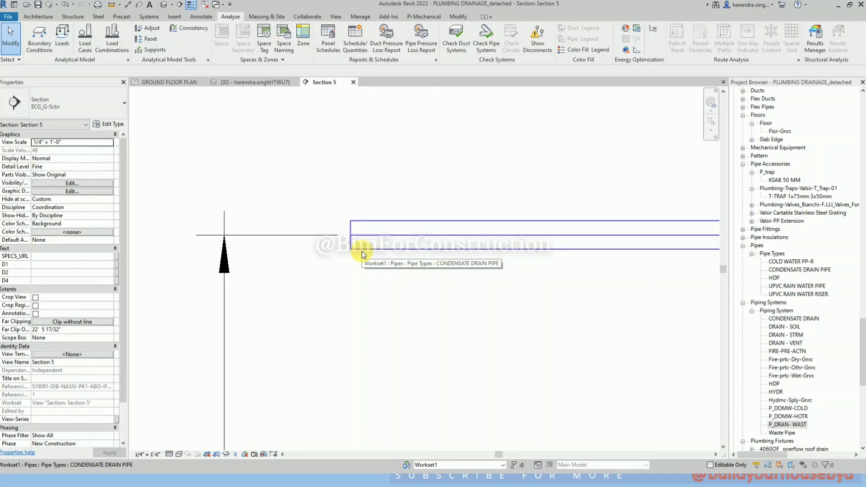
{"action": "scroll", "coordinate": [323, 232], "scroll_direction": "down", "scroll_amount": 5}
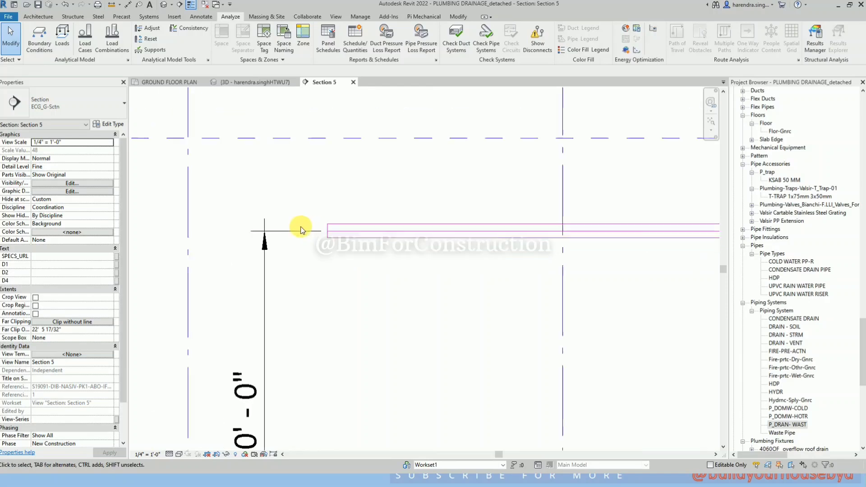
{"action": "left_click", "coordinate": [332, 234]}
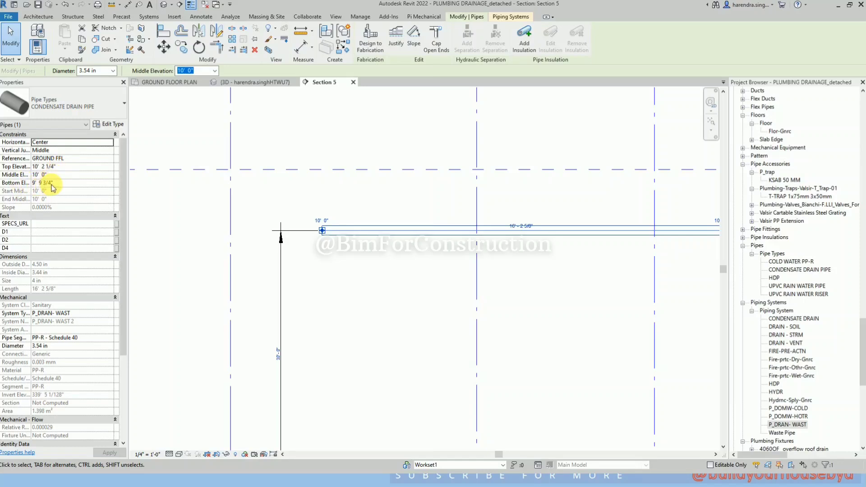
{"action": "scroll", "coordinate": [298, 230], "scroll_direction": "down", "scroll_amount": 2}
{"action": "left_click", "coordinate": [333, 270]}
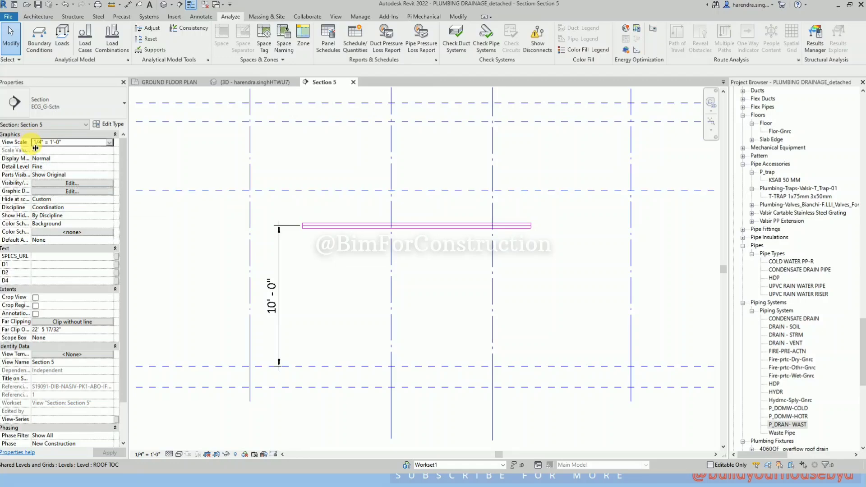
{"action": "left_click_drag", "start_coordinate": [35, 148], "coordinate": [50, 148]}
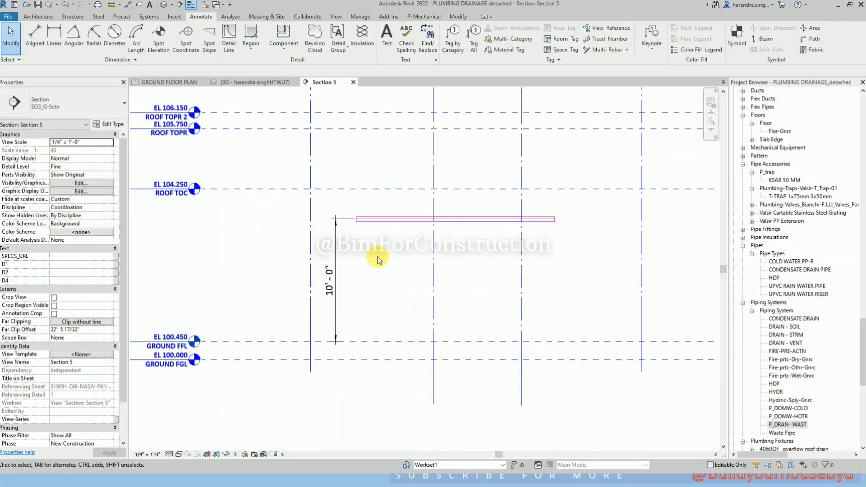
- Try to tag the condensate drain pipe near its left end in Section 5
{"action": "scroll", "coordinate": [370, 257], "scroll_direction": "up", "scroll_amount": 1}
{"action": "key", "text": "t"}
{"action": "key", "text": "g"}
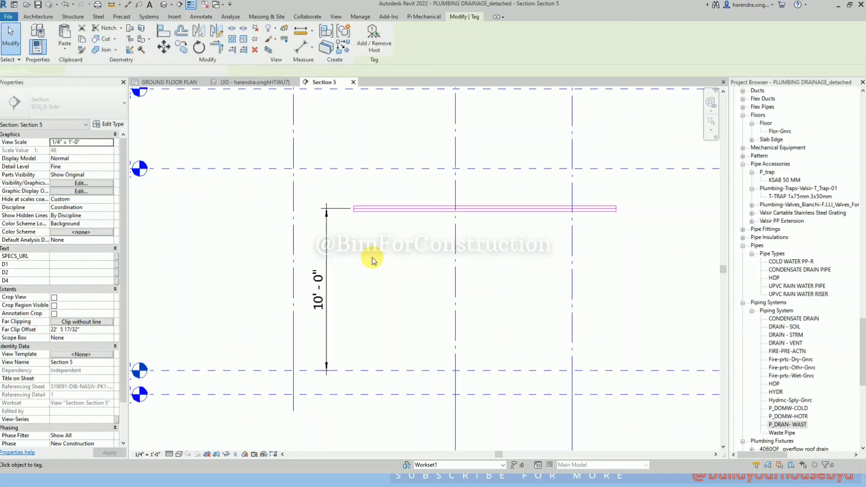
{"action": "scroll", "coordinate": [370, 239], "scroll_direction": "up", "scroll_amount": 2}
{"action": "left_click", "coordinate": [362, 210]}
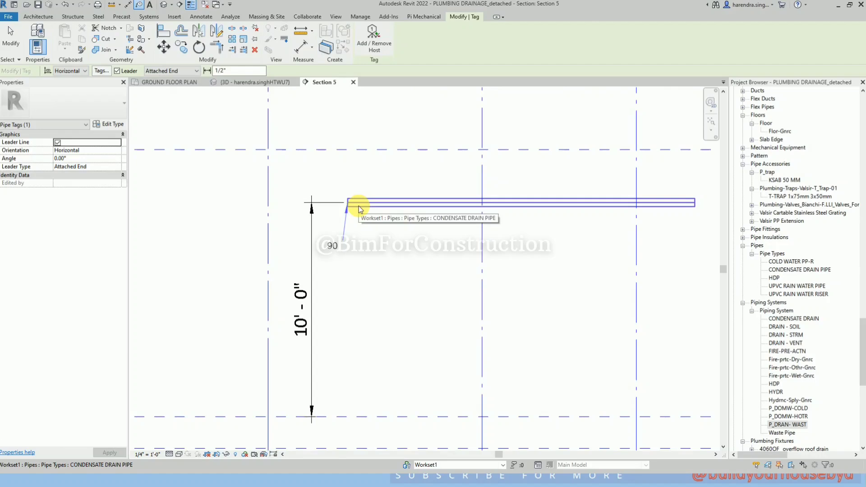
{"action": "key", "text": "Escape"}
{"action": "key", "text": "Escape"}
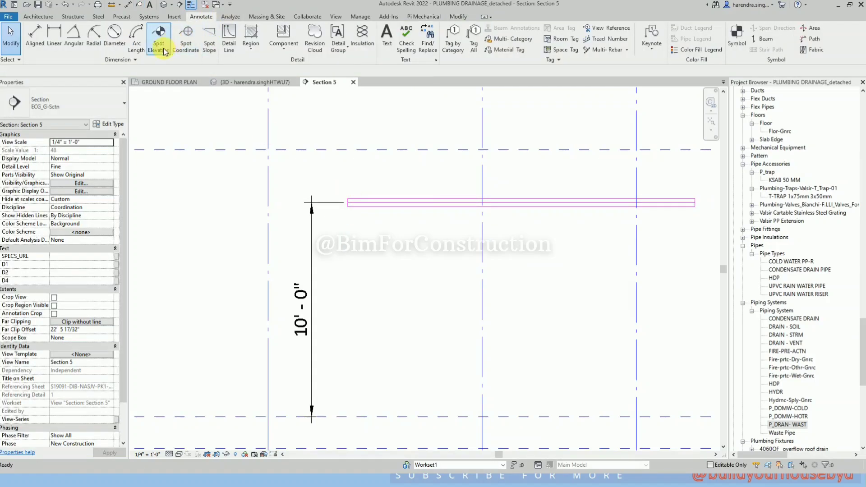
- Place a KSAB H/L IL spot elevation on the bottom edge of the pipe, with a leader and shoulder extending above it
{"action": "left_click", "coordinate": [158, 36]}
{"action": "scroll", "coordinate": [358, 199], "scroll_direction": "up", "scroll_amount": 1}
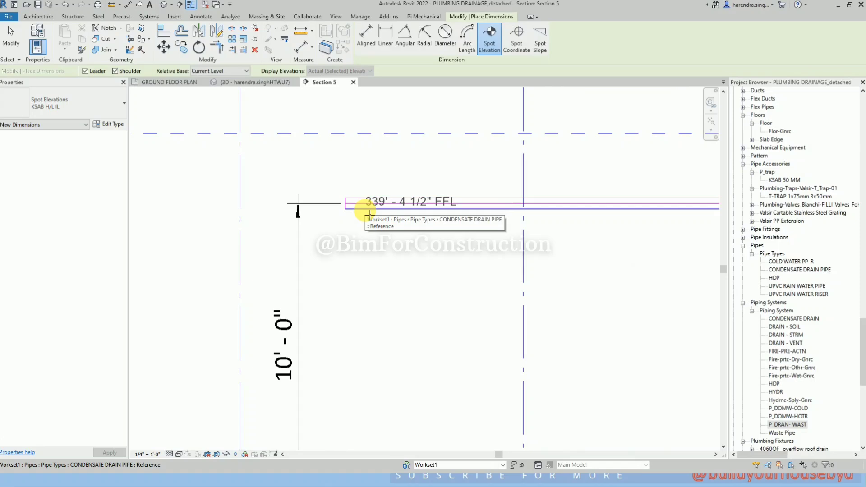
{"action": "left_click", "coordinate": [369, 213]}
{"action": "left_click", "coordinate": [401, 158]}
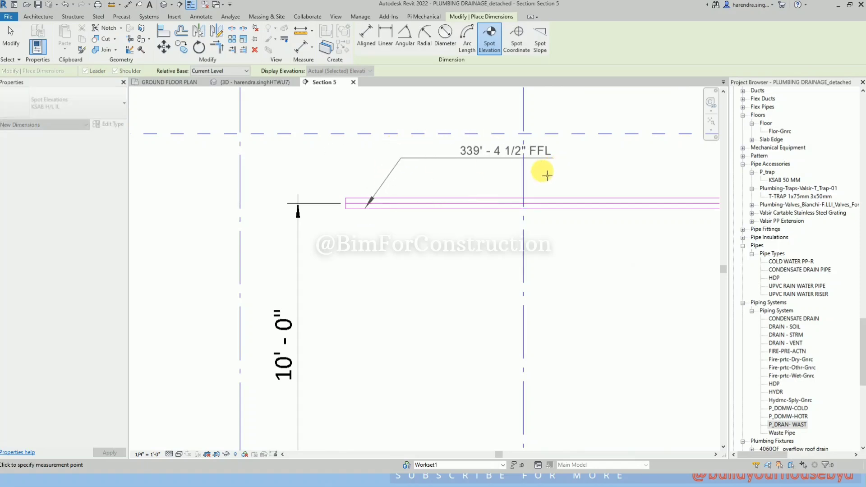
{"action": "left_click", "coordinate": [516, 173]}
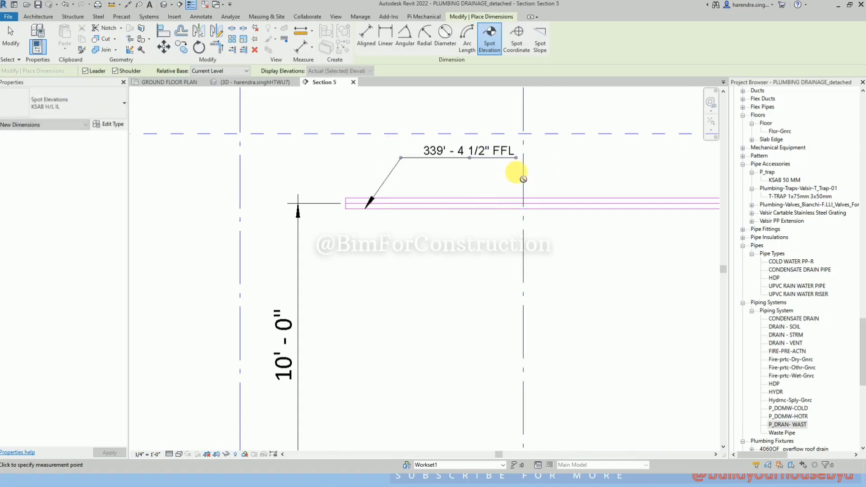
- Place KSAB H/L IL spot elevations on the pipe's top edge and centreline, with leaders running above and below it
{"action": "left_click", "coordinate": [358, 203]}
{"action": "left_click", "coordinate": [291, 158]}
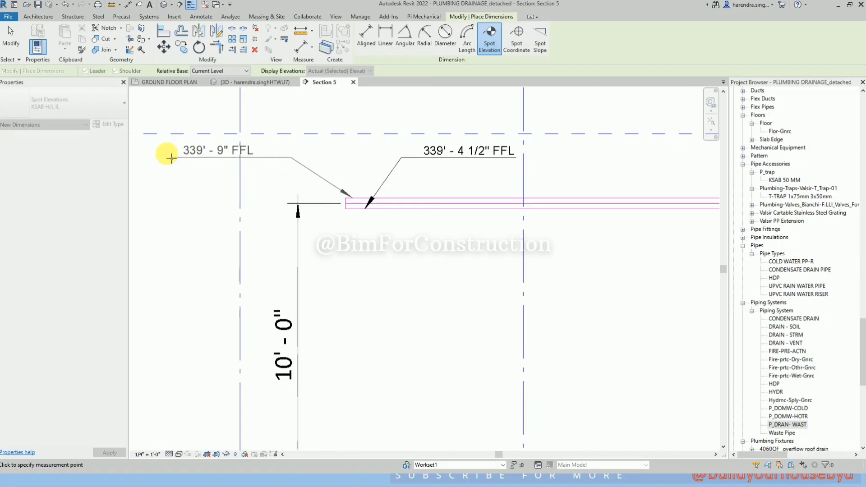
{"action": "left_click", "coordinate": [146, 158]}
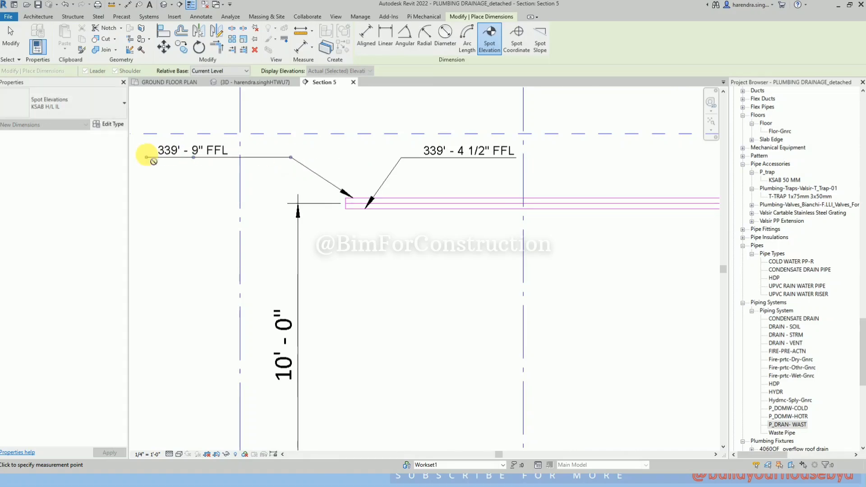
{"action": "left_click", "coordinate": [361, 208]}
{"action": "left_click", "coordinate": [364, 266]}
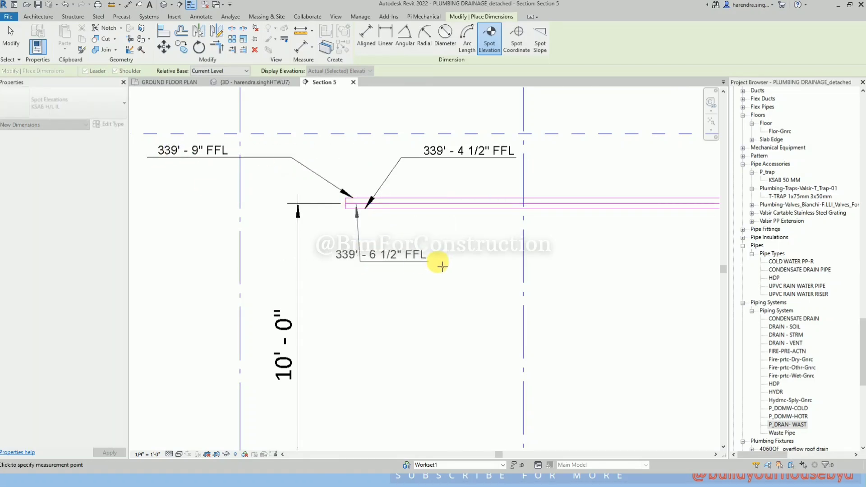
{"action": "left_click", "coordinate": [495, 270]}
{"action": "key", "text": "Escape"}
{"action": "key", "text": "Escape"}
- Set the relative base of all three pipe spot elevations to GROUND FFL
{"action": "left_click", "coordinate": [411, 264]}
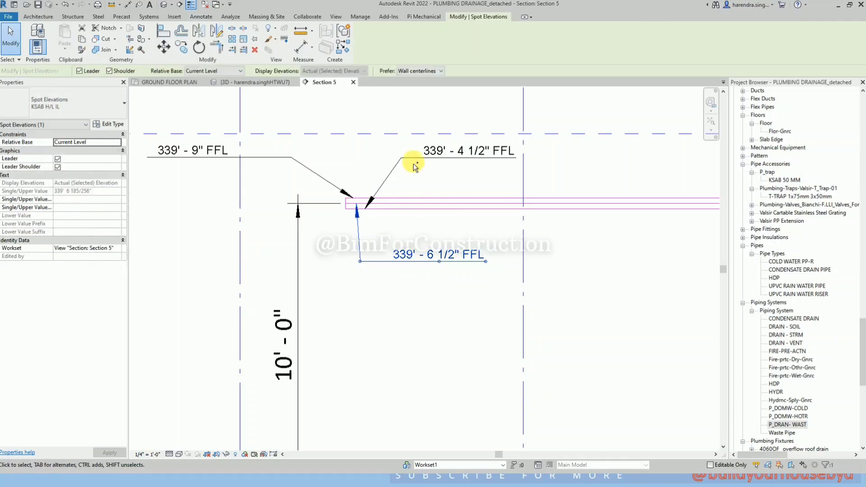
{"action": "left_click", "coordinate": [416, 163], "text": "ctrl"}
{"action": "left_click", "coordinate": [232, 151], "text": "ctrl"}
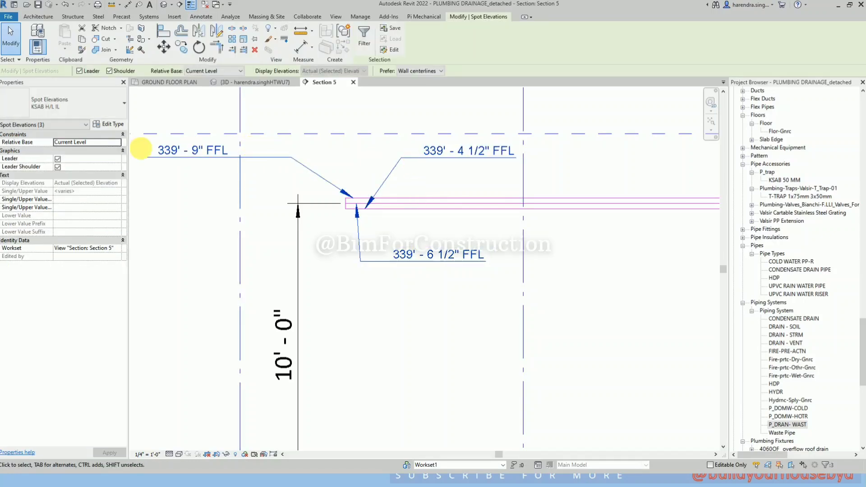
{"action": "left_click", "coordinate": [119, 144]}
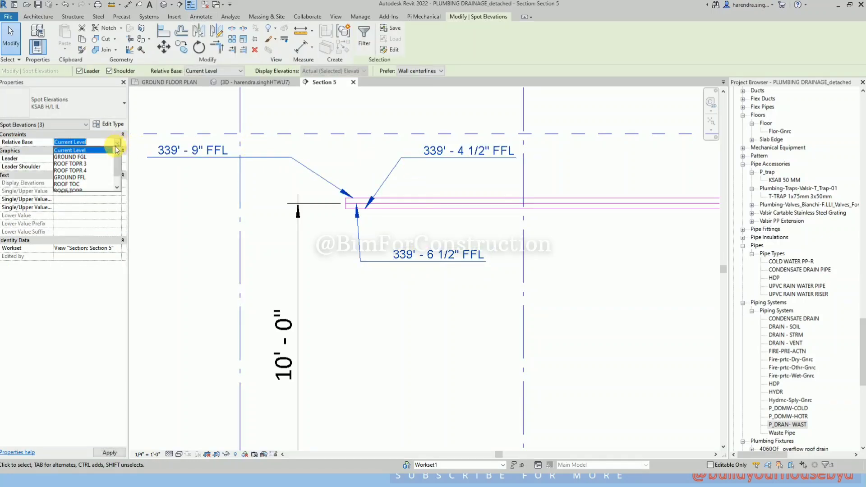
{"action": "left_click", "coordinate": [83, 179]}
- Compare the three spot elevations and the vertical dimension with the condensate drain pipe's top, middle and bottom elevation properties
{"action": "scroll", "coordinate": [450, 148], "scroll_direction": "down", "scroll_amount": 4}
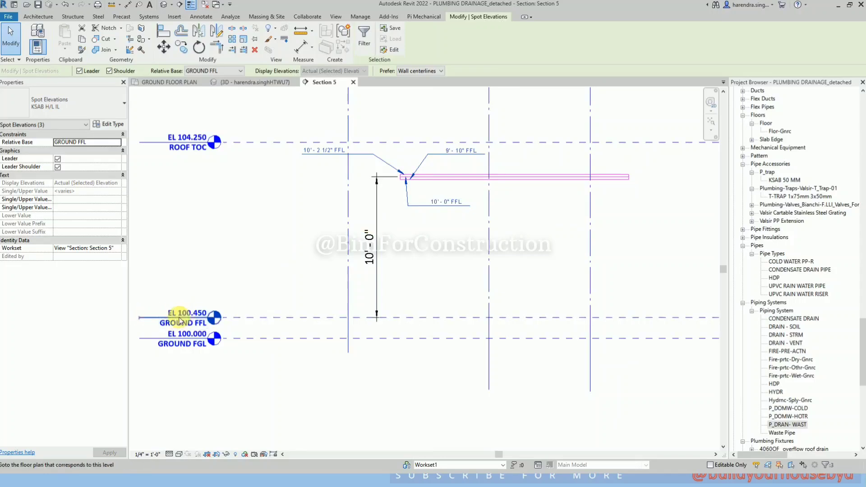
{"action": "left_click", "coordinate": [470, 182]}
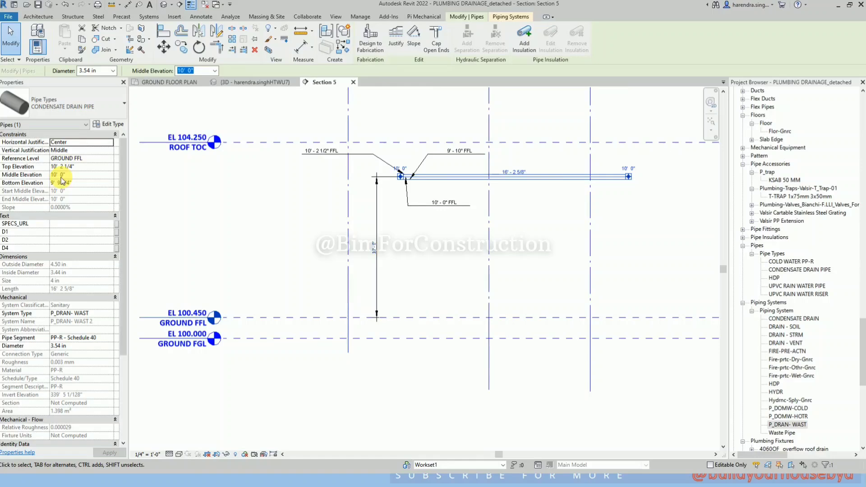
{"action": "scroll", "coordinate": [446, 189], "scroll_direction": "up", "scroll_amount": 2}
{"action": "scroll", "coordinate": [385, 206], "scroll_direction": "up", "scroll_amount": 2}
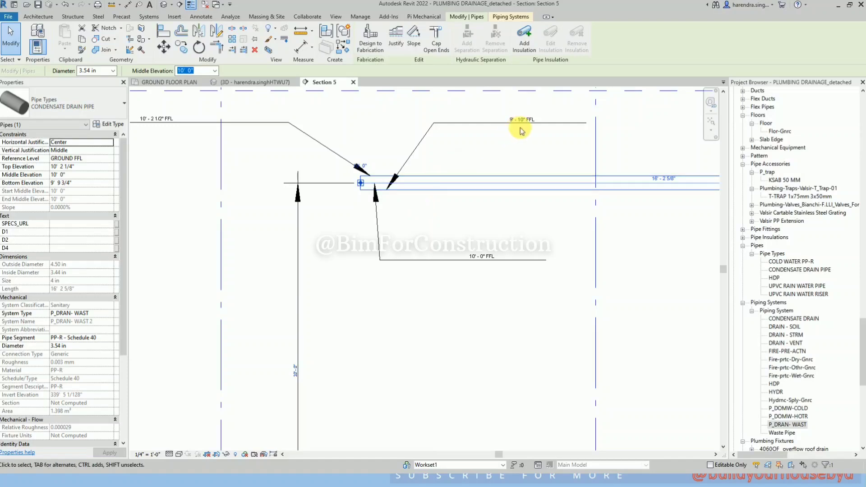
{"action": "key", "text": "Escape"}
{"action": "scroll", "coordinate": [540, 115], "scroll_direction": "up", "scroll_amount": 2}
{"action": "scroll", "coordinate": [511, 168], "scroll_direction": "up", "scroll_amount": 2}
{"action": "scroll", "coordinate": [510, 169], "scroll_direction": "down", "scroll_amount": 2}
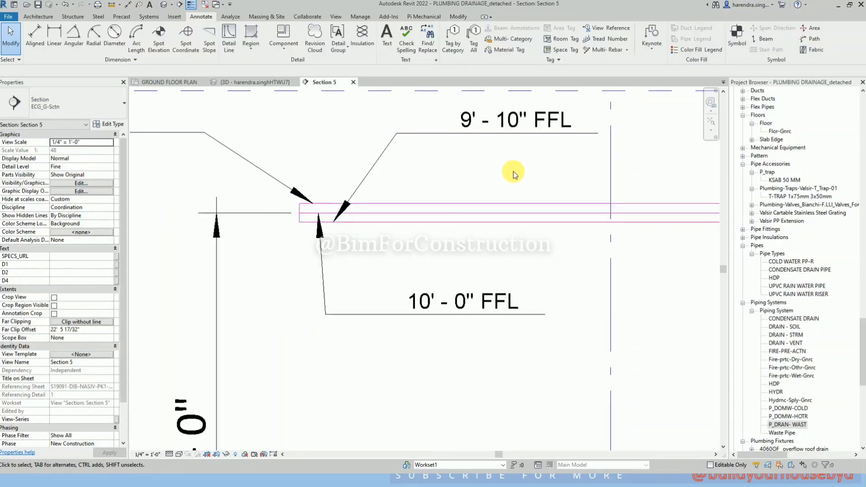
{"action": "scroll", "coordinate": [322, 179], "scroll_direction": "down", "scroll_amount": 2}
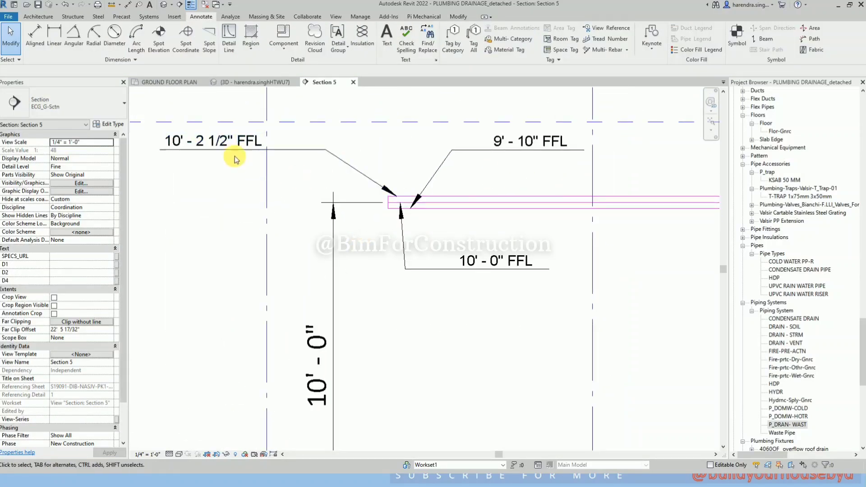
{"action": "left_click", "coordinate": [390, 209]}
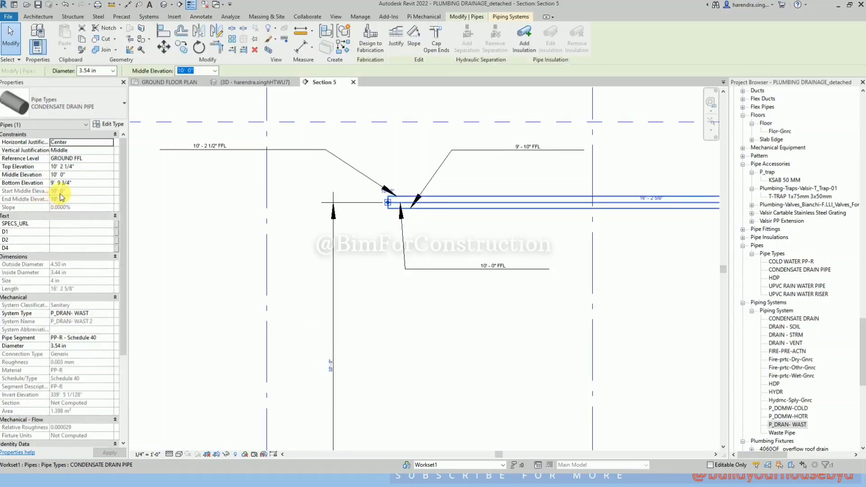
{"action": "left_click", "coordinate": [238, 183]}
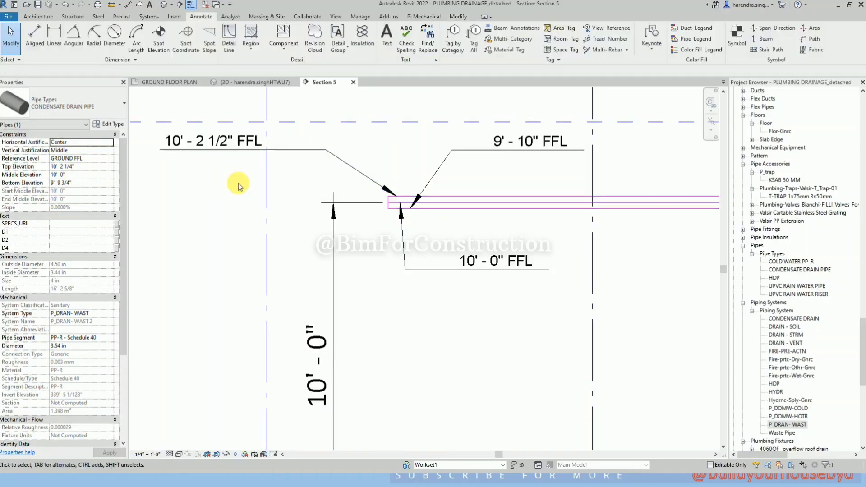
{"action": "scroll", "coordinate": [446, 208], "scroll_direction": "down", "scroll_amount": 1}
{"action": "scroll", "coordinate": [385, 199], "scroll_direction": "down", "scroll_amount": 1}
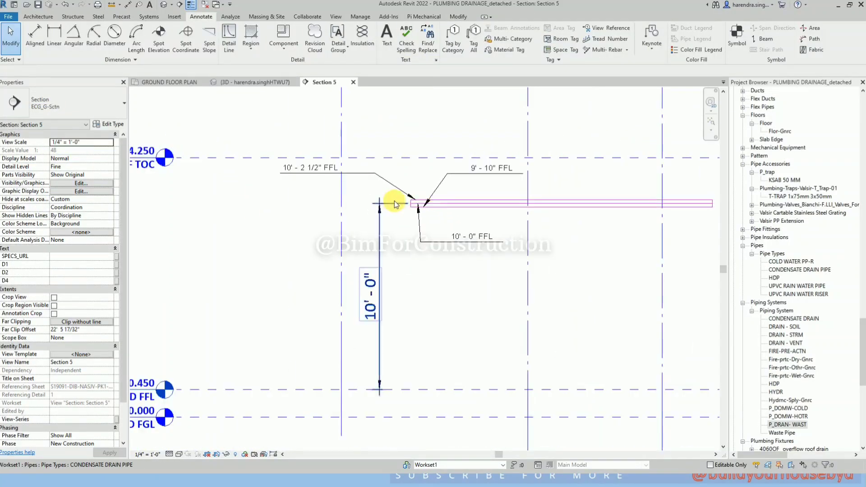
{"action": "scroll", "coordinate": [392, 199], "scroll_direction": "down", "scroll_amount": 1}
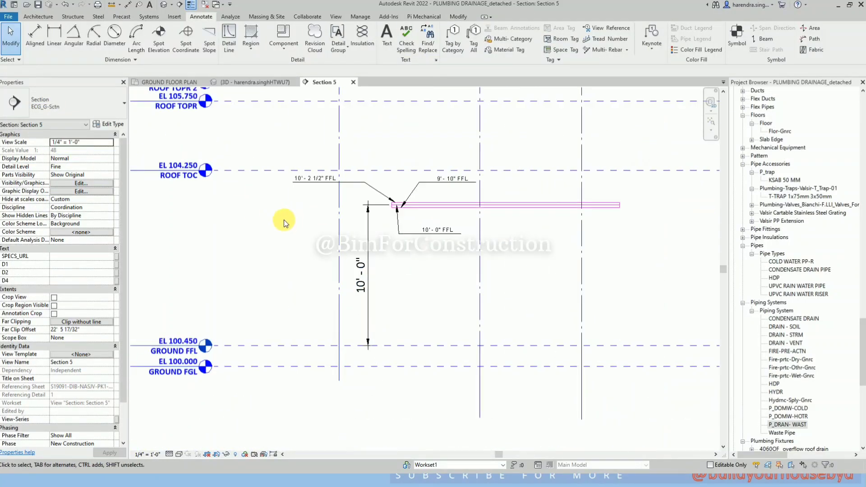
- Draw a similar condensate drain pipe about 9' 6" long in the ground floor plan, in line with the first, sloping up 1.0000%
{"action": "left_click", "coordinate": [185, 83]}
{"action": "scroll", "coordinate": [474, 324], "scroll_direction": "down", "scroll_amount": 2}
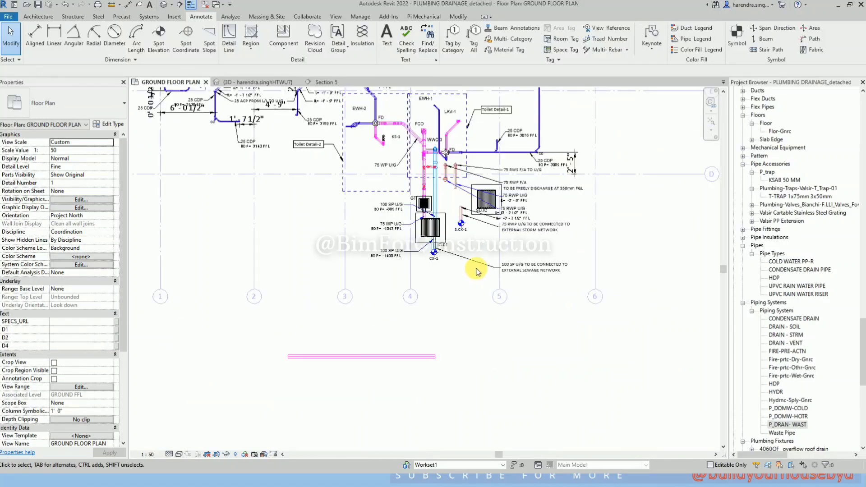
{"action": "left_click", "coordinate": [374, 335]}
{"action": "scroll", "coordinate": [360, 364], "scroll_direction": "up", "scroll_amount": 1}
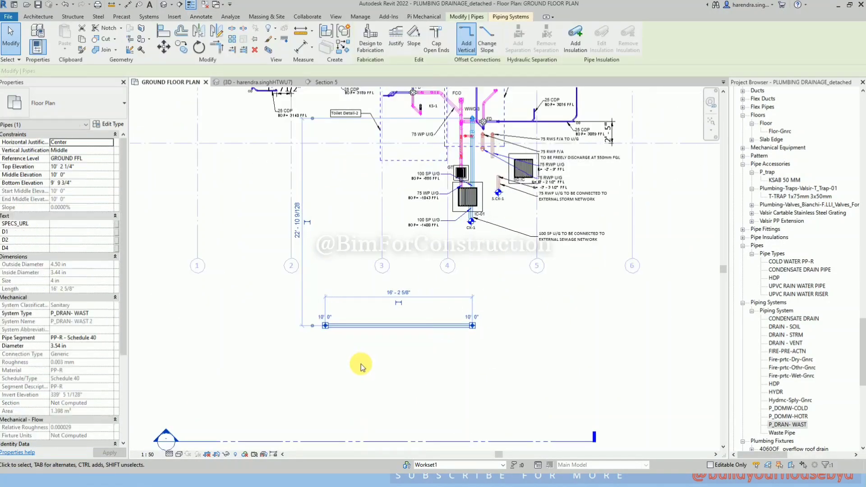
{"action": "key", "text": "c"}
{"action": "key", "text": "s"}
{"action": "scroll", "coordinate": [360, 356], "scroll_direction": "down", "scroll_amount": 1}
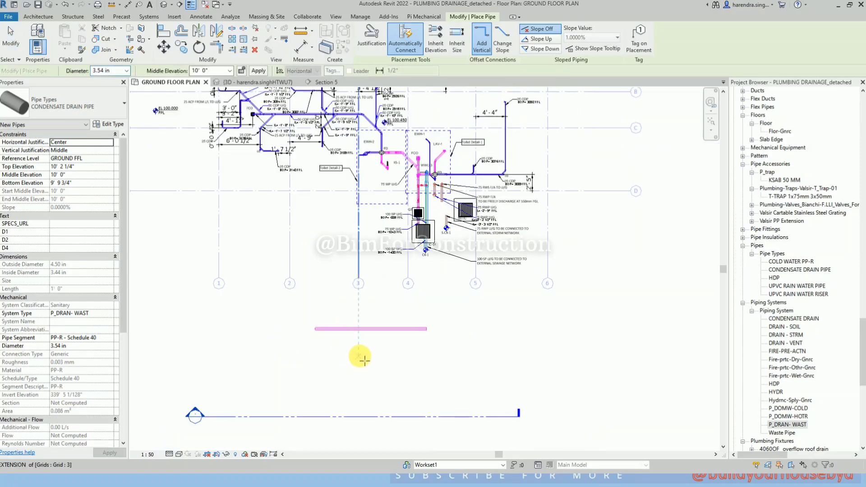
{"action": "scroll", "coordinate": [508, 327], "scroll_direction": "up", "scroll_amount": 1}
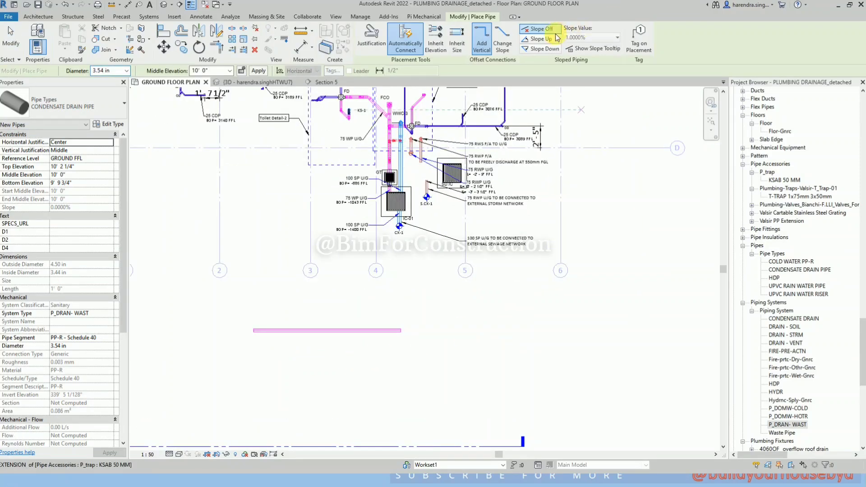
{"action": "left_click", "coordinate": [598, 38]}
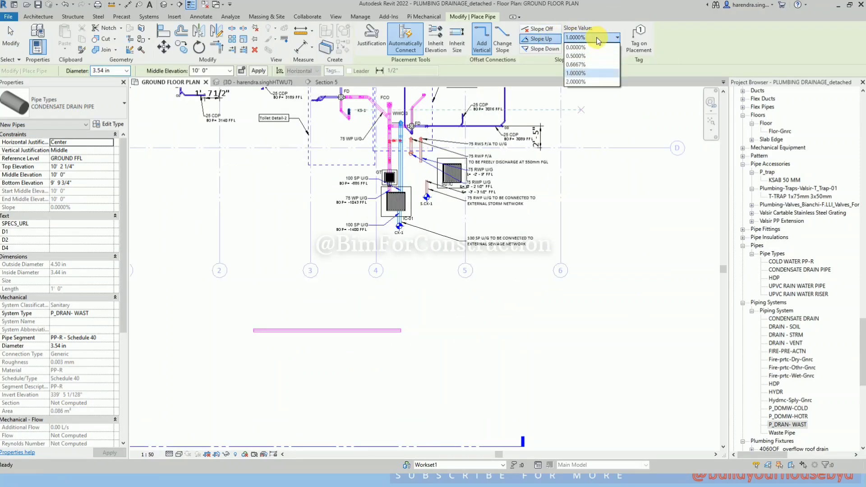
{"action": "left_click", "coordinate": [591, 74]}
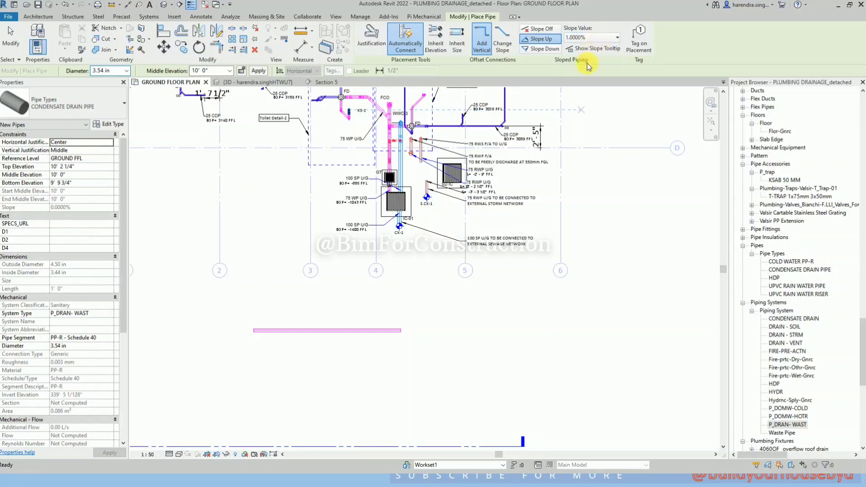
{"action": "left_click", "coordinate": [433, 332]}
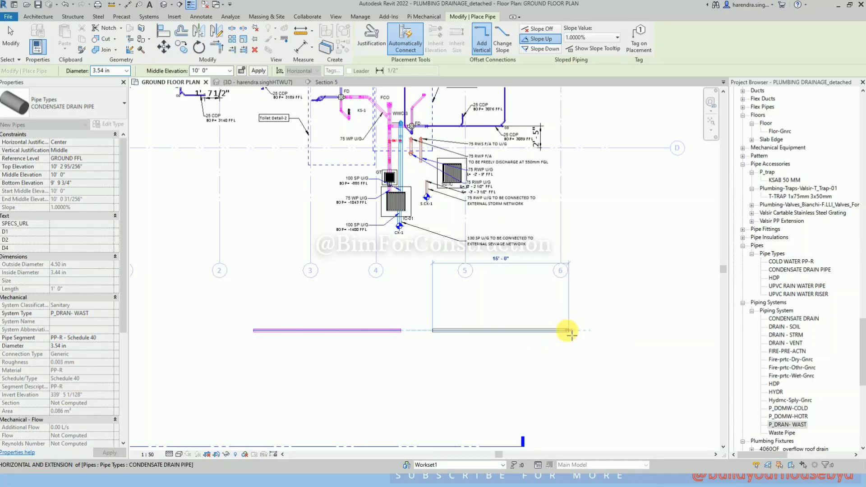
{"action": "left_click", "coordinate": [523, 332]}
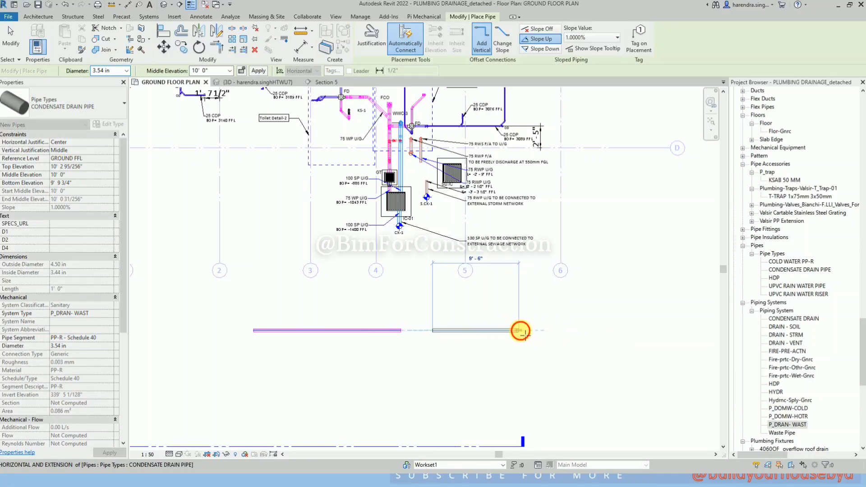
{"action": "key", "text": "Escape"}
{"action": "key", "text": "Escape"}
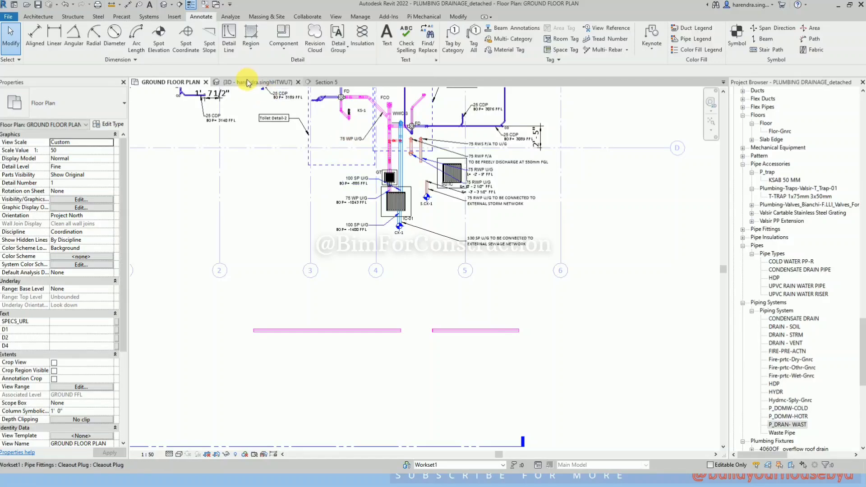
- In Section 5, add an aligned dimension from the GROUND FFL level to the centreline at the sloped pipe's left end
{"action": "left_click", "coordinate": [325, 81]}
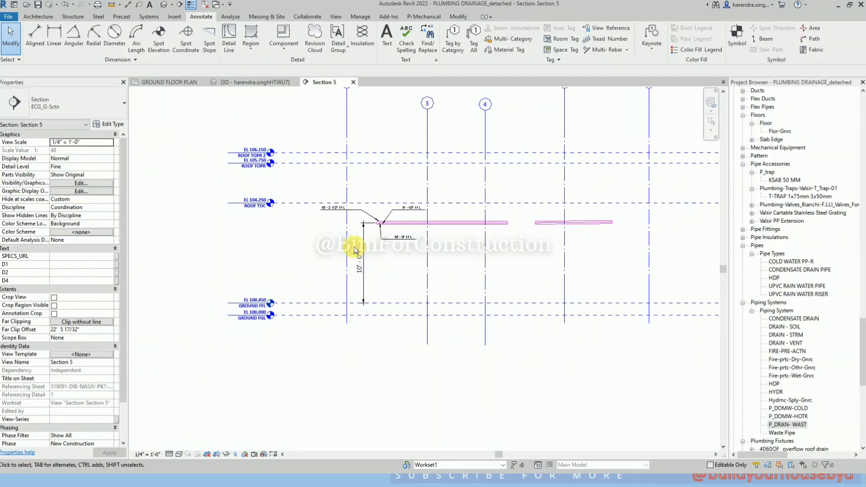
{"action": "scroll", "coordinate": [633, 235], "scroll_direction": "up", "scroll_amount": 2}
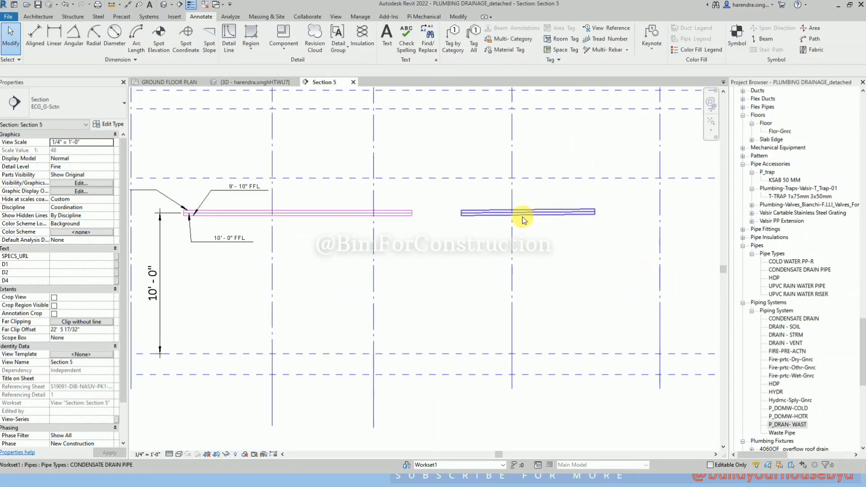
{"action": "key", "text": "d"}
{"action": "key", "text": "i"}
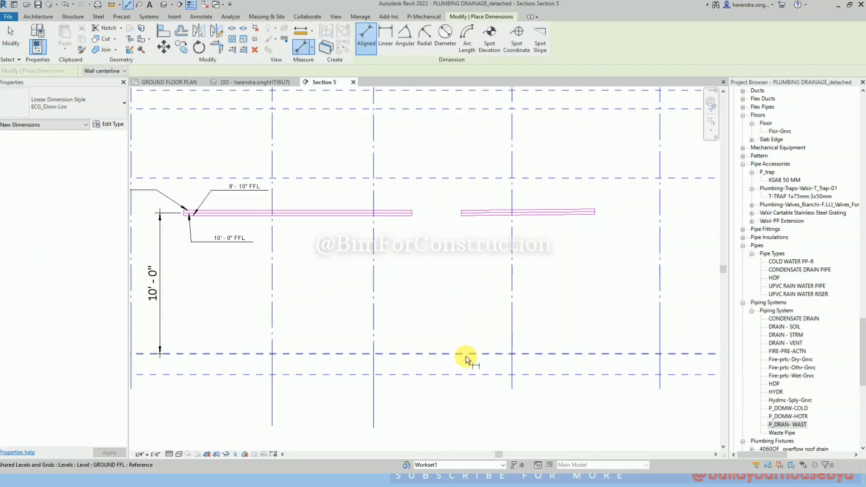
{"action": "left_click", "coordinate": [465, 356]}
{"action": "scroll", "coordinate": [472, 223], "scroll_direction": "up", "scroll_amount": 3}
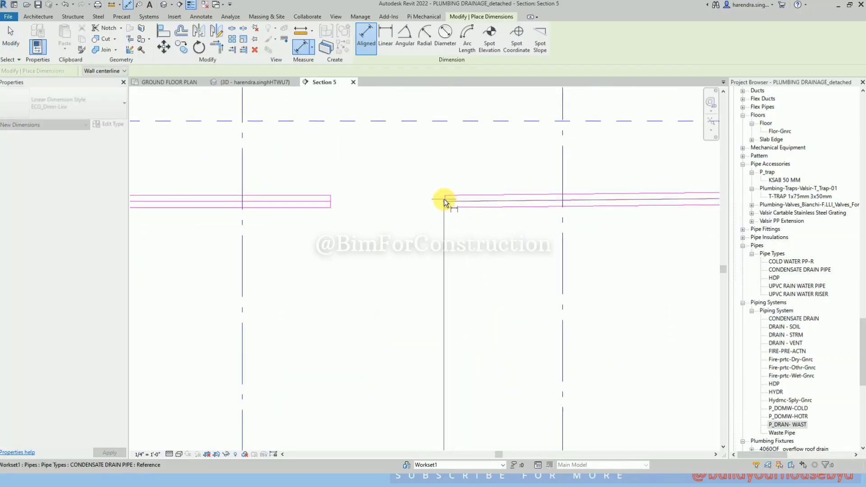
{"action": "left_click", "coordinate": [443, 199]}
{"action": "left_click", "coordinate": [401, 194]}
{"action": "scroll", "coordinate": [375, 197], "scroll_direction": "down", "scroll_amount": 2}
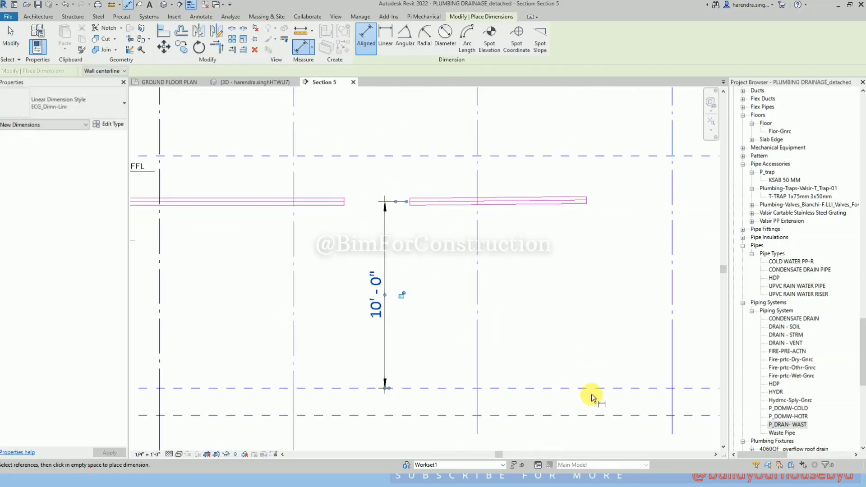
- Dimension from the GROUND FFL level to the centreline at the sloped pipe's right end
{"action": "left_click", "coordinate": [592, 393]}
{"action": "left_click", "coordinate": [585, 200]}
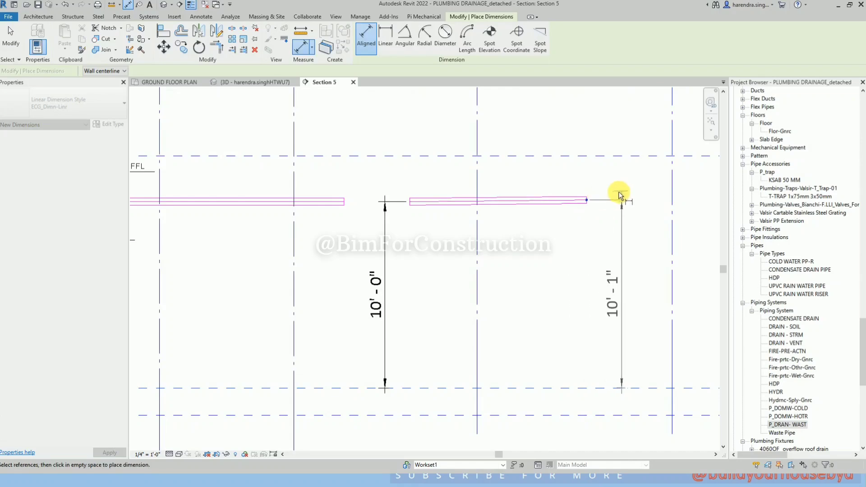
{"action": "left_click", "coordinate": [615, 192]}
{"action": "key", "text": "Escape"}
{"action": "key", "text": "Escape"}
{"action": "scroll", "coordinate": [467, 237], "scroll_direction": "down", "scroll_amount": 2}
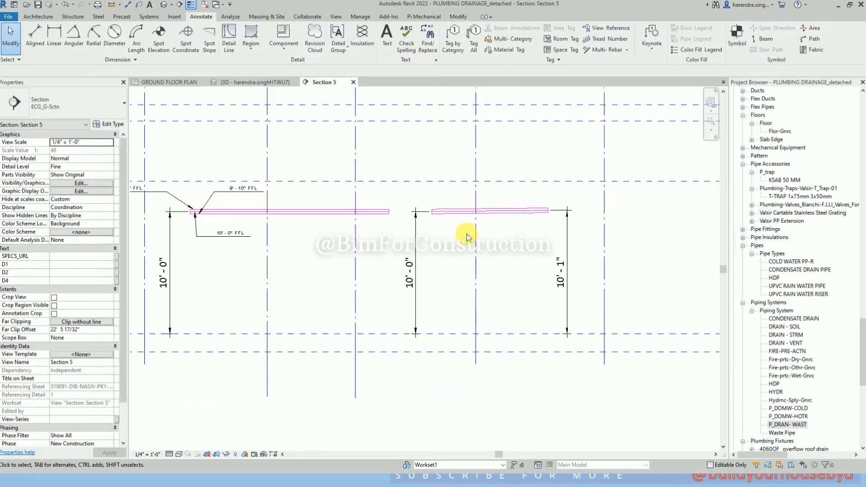
- Set the sloped condensate drain pipe's slope to 2%
{"action": "left_click", "coordinate": [517, 218]}
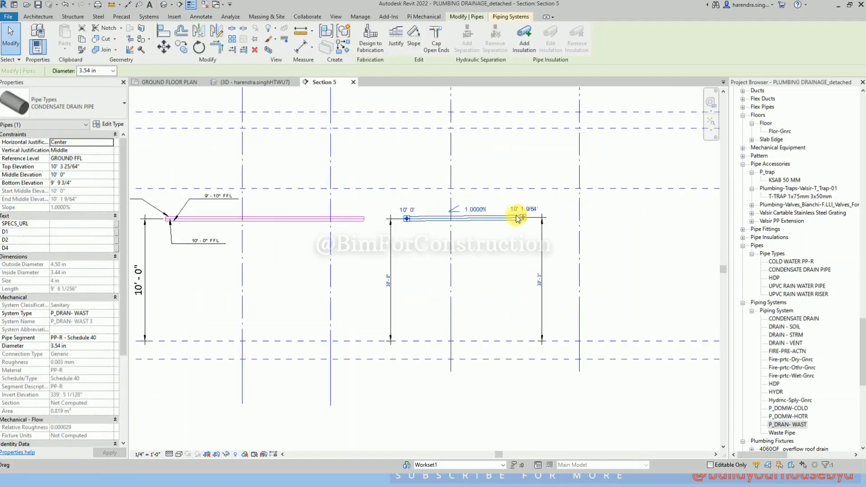
{"action": "left_click", "coordinate": [477, 210]}
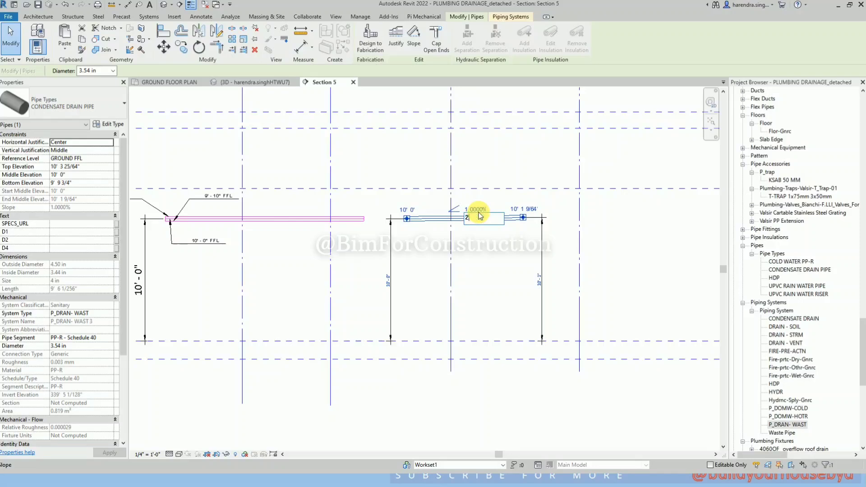
{"action": "type", "text": "2"}
{"action": "key", "text": "Return"}
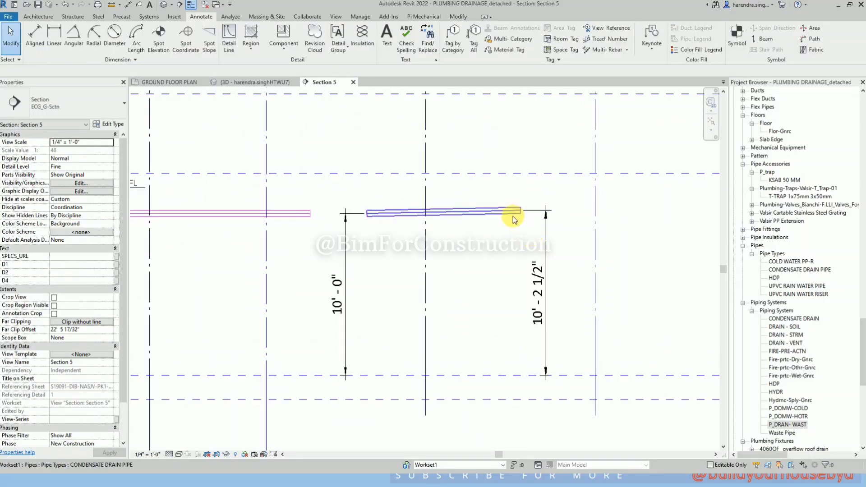
- Set the sloped condensate drain pipe's slope to 0.5%
{"action": "scroll", "coordinate": [510, 212], "scroll_direction": "up", "scroll_amount": 2}
{"action": "left_click", "coordinate": [442, 213]}
{"action": "left_click", "coordinate": [410, 208]}
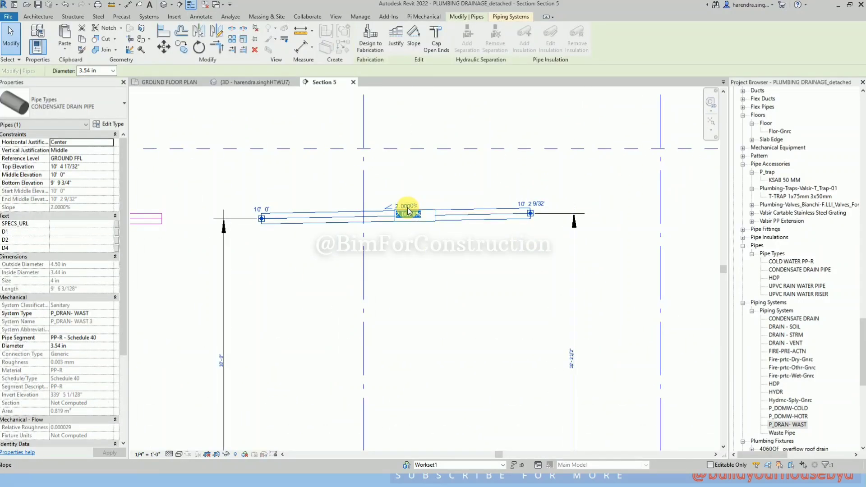
{"action": "type", "text": "0.5"}
{"action": "key", "text": "Return"}
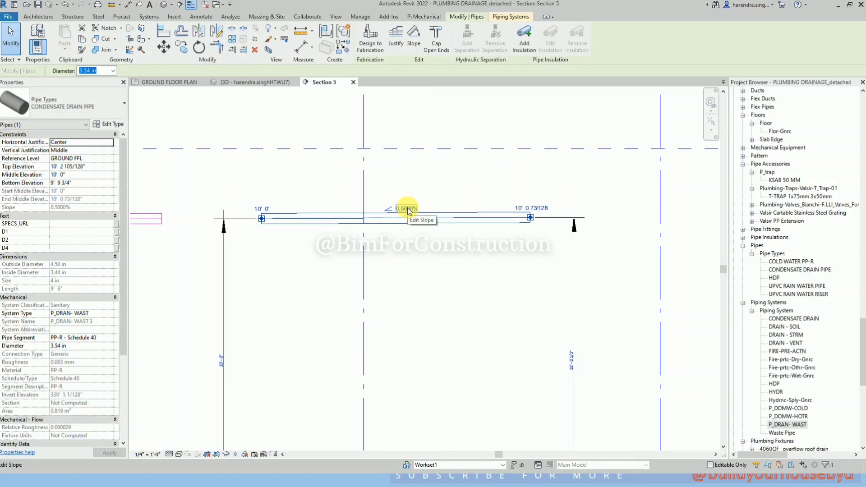
- Set the sloped condensate drain pipe's slope to 1% and review the elevations at its two ends
{"action": "left_click", "coordinate": [408, 208]}
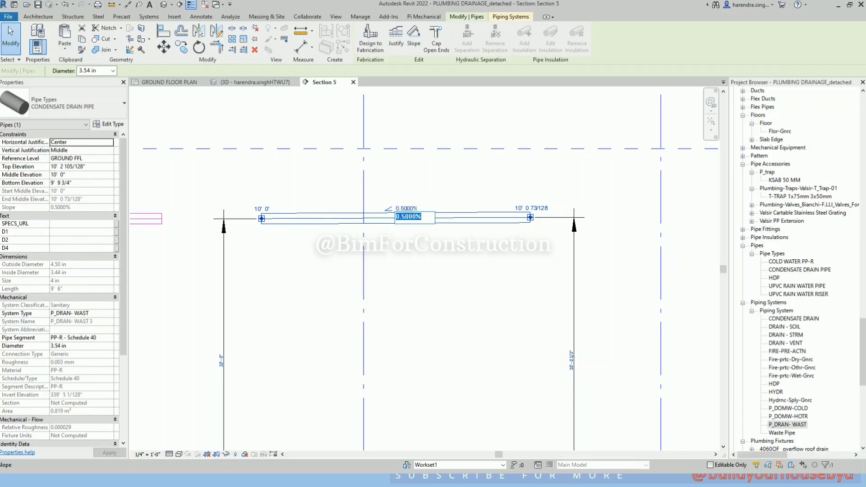
{"action": "left_click", "coordinate": [405, 205]}
{"action": "left_click", "coordinate": [403, 203]}
{"action": "scroll", "coordinate": [403, 203], "scroll_direction": "down", "scroll_amount": 3}
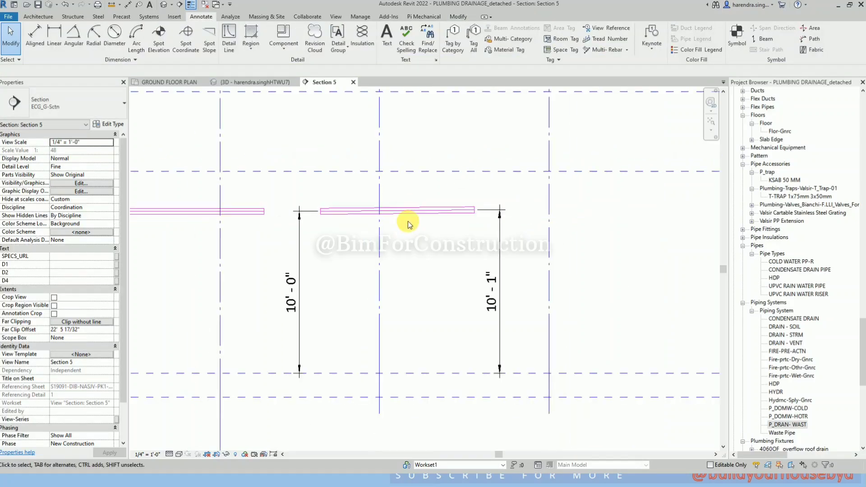
{"action": "left_click", "coordinate": [367, 209]}
{"action": "scroll", "coordinate": [337, 217], "scroll_direction": "up", "scroll_amount": 2}
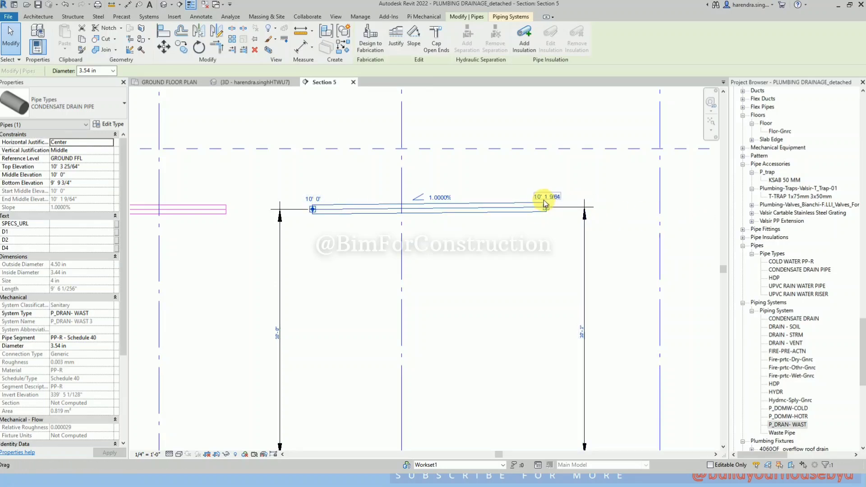
{"action": "left_click", "coordinate": [515, 189]}
{"action": "scroll", "coordinate": [518, 188], "scroll_direction": "down", "scroll_amount": 3}
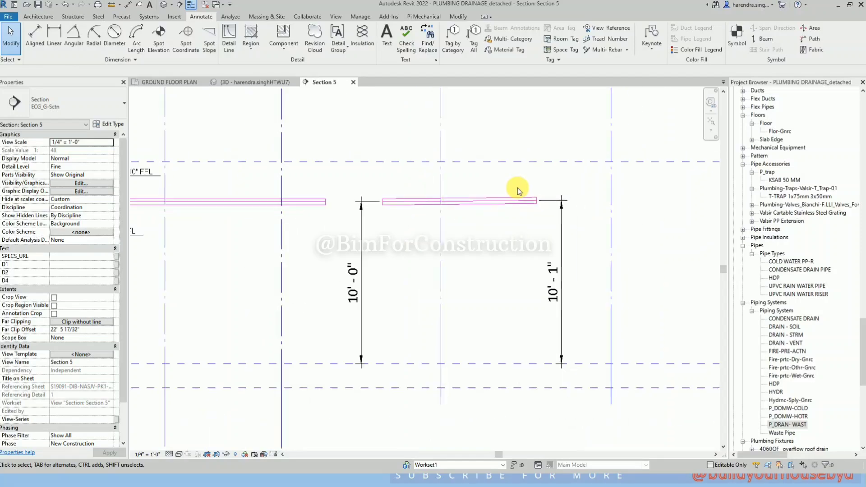
- In the ground floor plan, draw a third condensate drain pipe about 7' 6" long, in line with the others, sloping down 1.0000%
{"action": "left_click", "coordinate": [170, 82]}
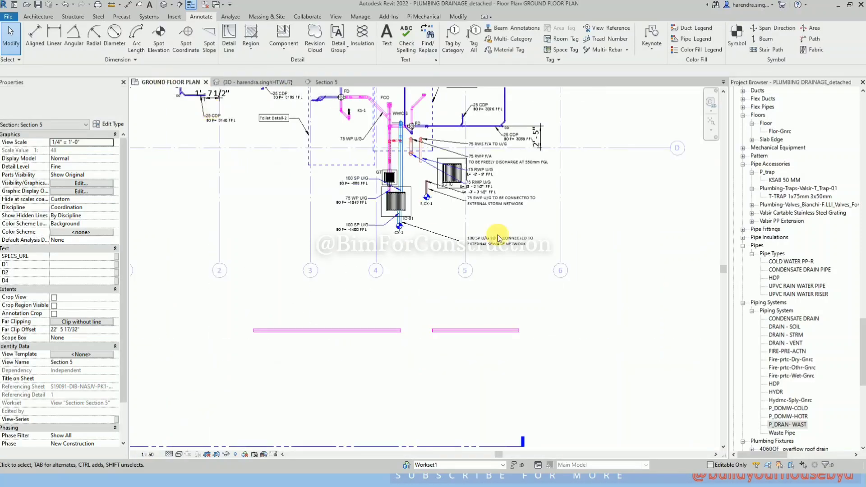
{"action": "left_click", "coordinate": [457, 311]}
{"action": "key", "text": "c"}
{"action": "key", "text": "s"}
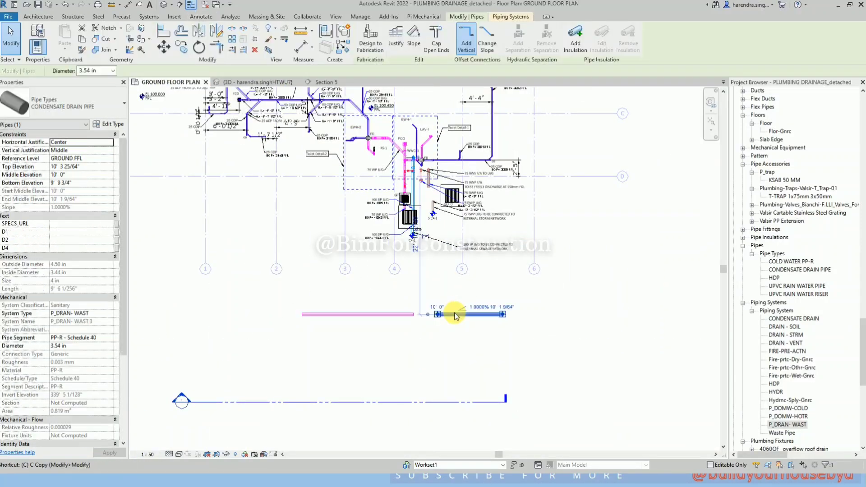
{"action": "scroll", "coordinate": [622, 334], "scroll_direction": "up", "scroll_amount": 2}
{"action": "scroll", "coordinate": [622, 337], "scroll_direction": "up", "scroll_amount": 1}
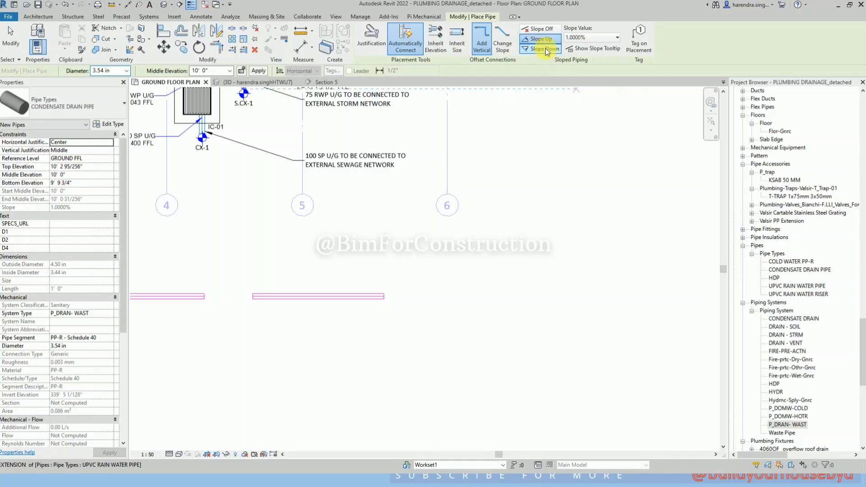
{"action": "left_click", "coordinate": [545, 49]}
{"action": "left_click", "coordinate": [412, 296]}
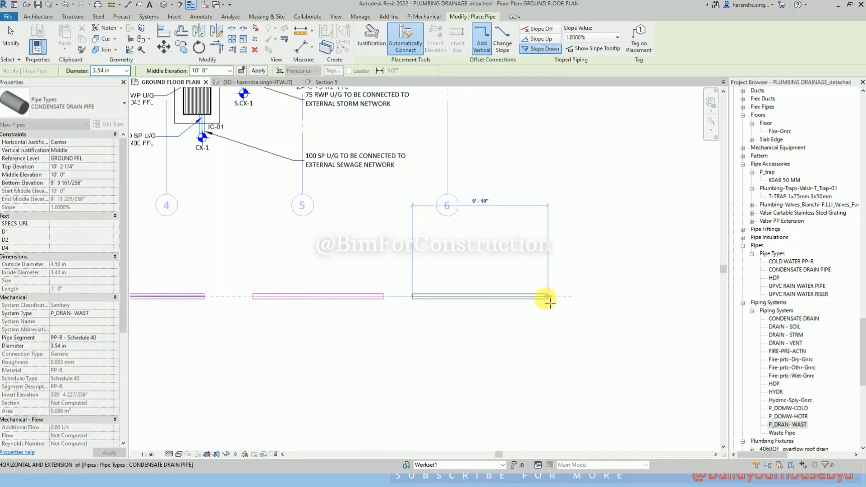
{"action": "left_click", "coordinate": [516, 296]}
{"action": "key", "text": "Escape"}
{"action": "key", "text": "Escape"}
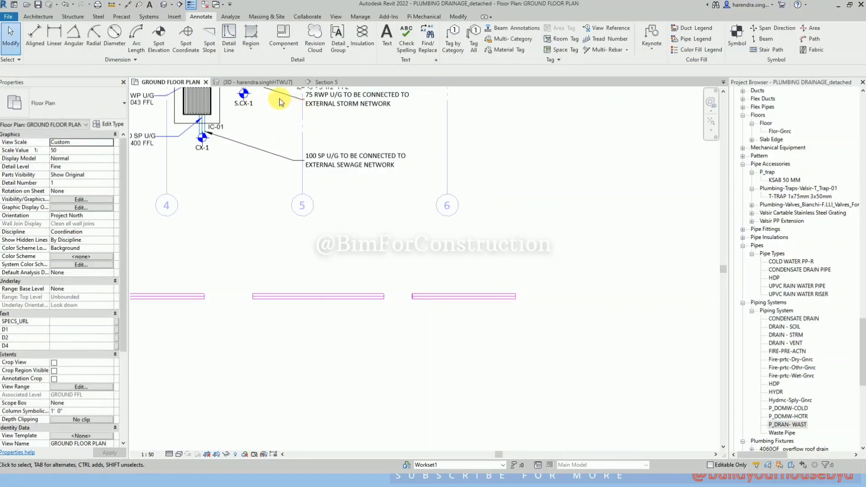
- In Section 5, draw a rising detail line about 9' 3" long beneath the upward-sloping pipe
{"action": "left_click", "coordinate": [324, 82]}
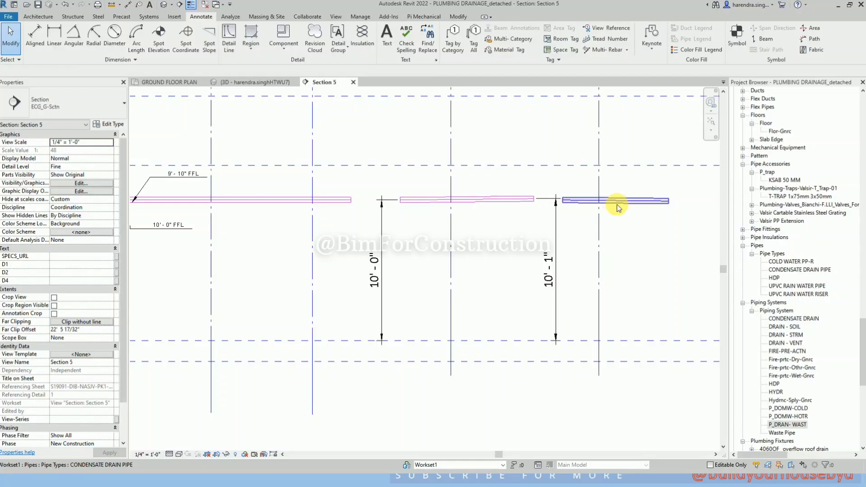
{"action": "scroll", "coordinate": [360, 214], "scroll_direction": "down", "scroll_amount": 3}
{"action": "scroll", "coordinate": [581, 203], "scroll_direction": "up", "scroll_amount": 5}
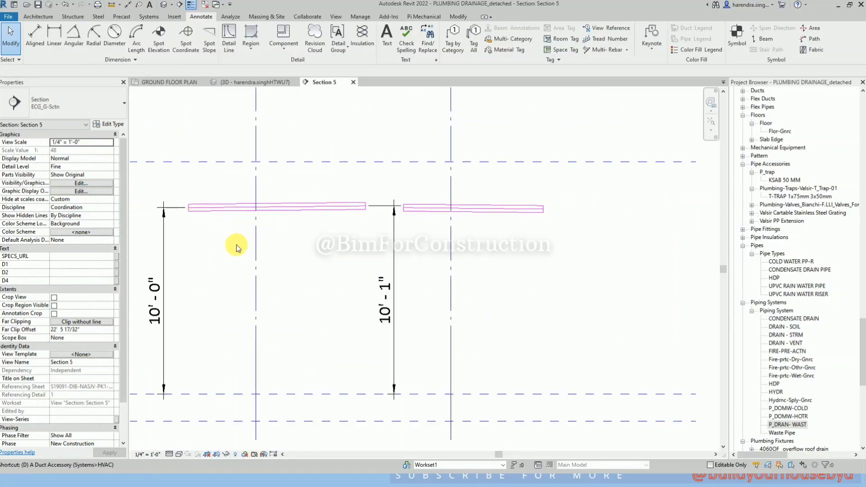
{"action": "key", "text": "l"}
{"action": "left_click", "coordinate": [191, 242]}
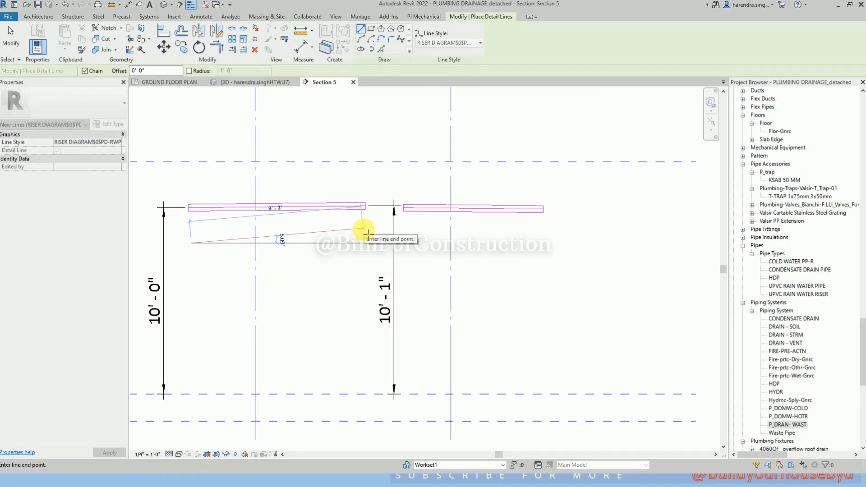
{"action": "left_click", "coordinate": [364, 230]}
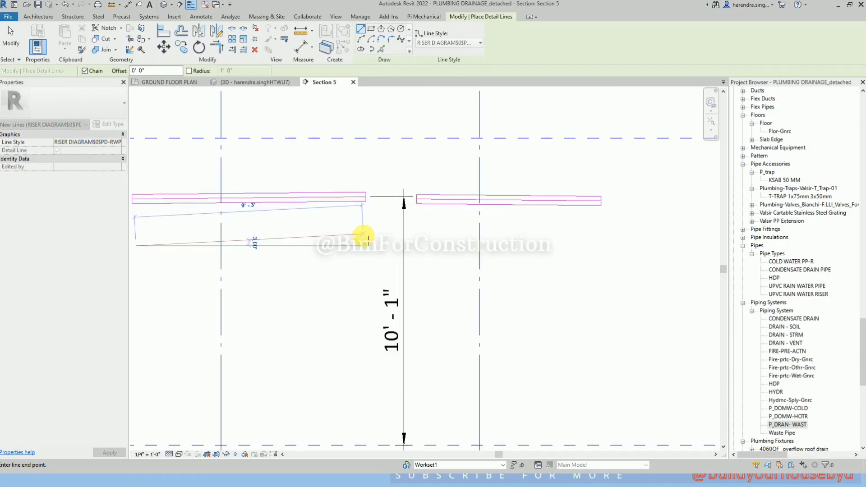
{"action": "scroll", "coordinate": [364, 232], "scroll_direction": "up", "scroll_amount": 2}
{"action": "key", "text": "Escape"}
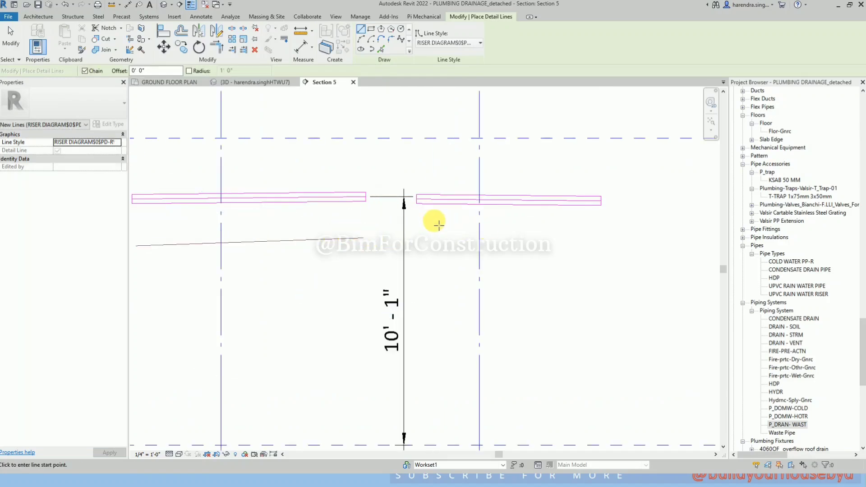
- Draw a falling detail line beneath the downward-sloping pipe, spanning about the pipe's length
{"action": "scroll", "coordinate": [603, 227], "scroll_direction": "up", "scroll_amount": 2}
{"action": "left_click", "coordinate": [606, 230]}
{"action": "key", "text": "Escape"}
{"action": "key", "text": "Escape"}
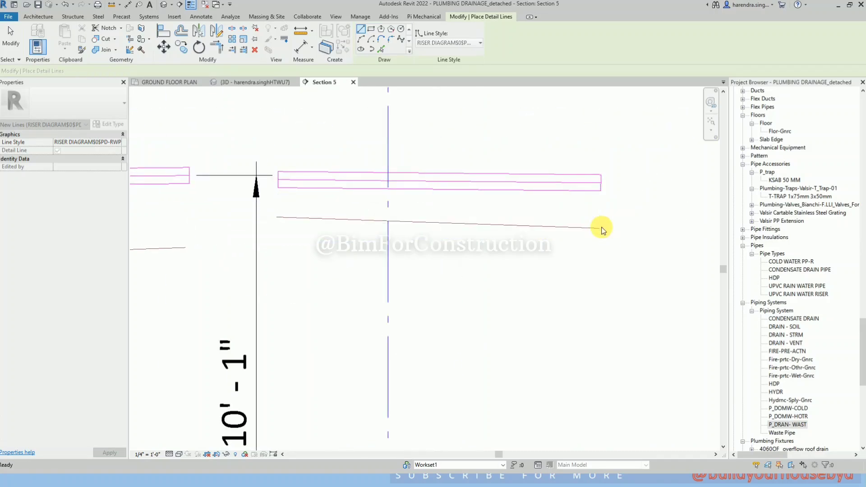
- Check the downward-sloping pipe's slope and end elevations, and delete the falling detail line beneath it
{"action": "scroll", "coordinate": [408, 212], "scroll_direction": "down", "scroll_amount": 2}
{"action": "left_click", "coordinate": [434, 197]}
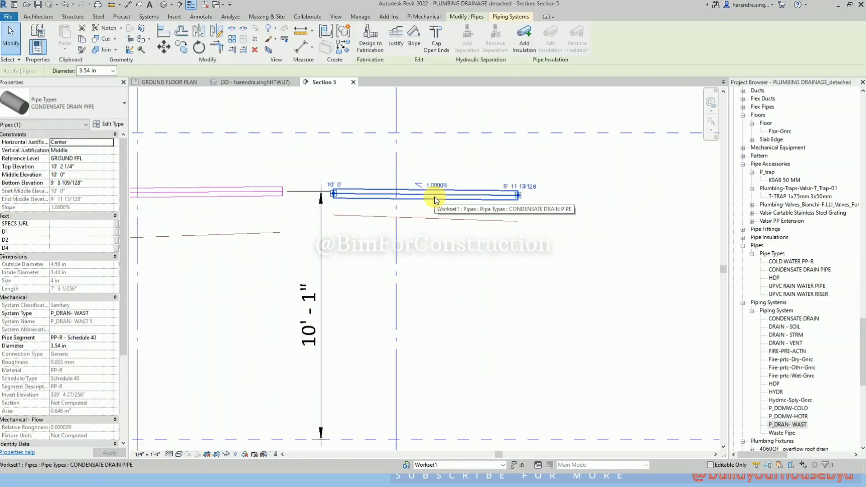
{"action": "scroll", "coordinate": [438, 200], "scroll_direction": "down", "scroll_amount": 2}
{"action": "key", "text": "Escape"}
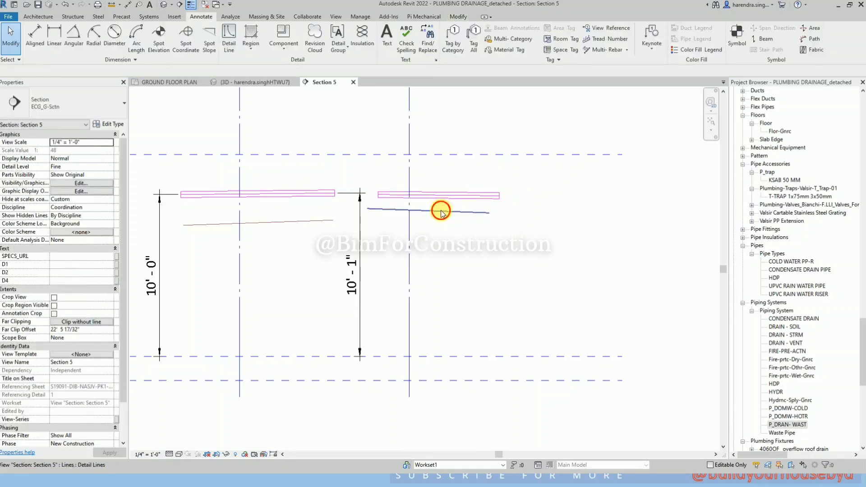
{"action": "left_click", "coordinate": [440, 210]}
{"action": "key", "text": "Escape"}
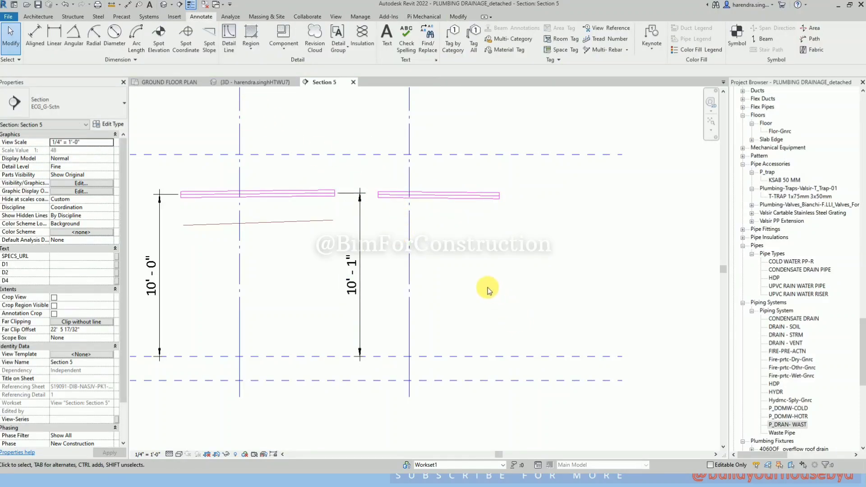
- Add an aligned dimension from the GROUND FFL level to the centreline at the downward-sloping pipe's left end
{"action": "key", "text": "d"}
{"action": "key", "text": "i"}
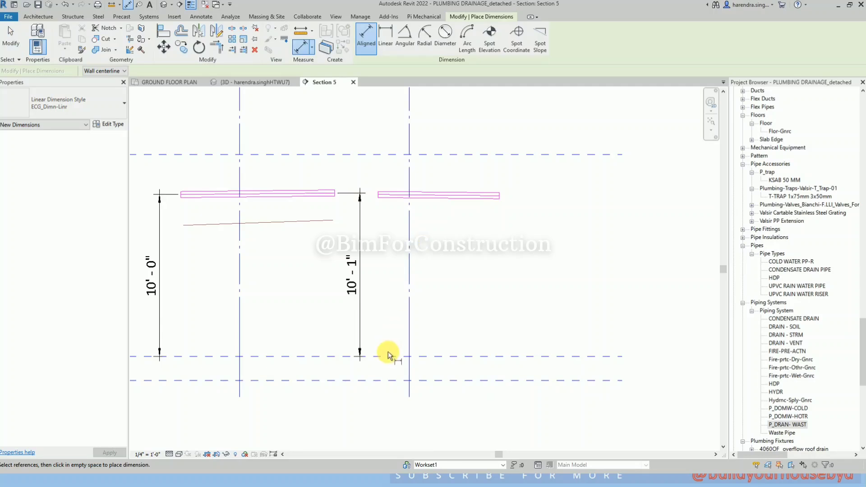
{"action": "left_click", "coordinate": [387, 356]}
{"action": "left_click", "coordinate": [381, 194]}
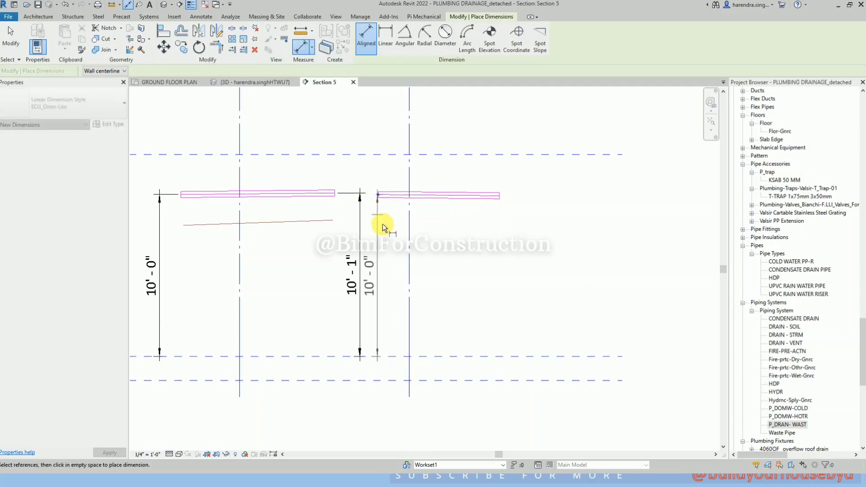
{"action": "left_click", "coordinate": [387, 244]}
- Dimension from the GROUND FFL level to the centreline at the downward-sloping pipe's right end
{"action": "left_click", "coordinate": [507, 355]}
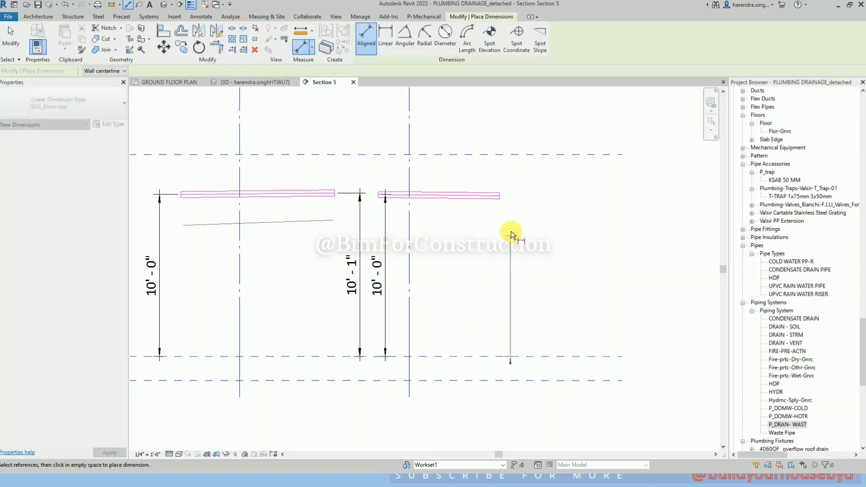
{"action": "left_click", "coordinate": [501, 195]}
{"action": "left_click", "coordinate": [536, 203]}
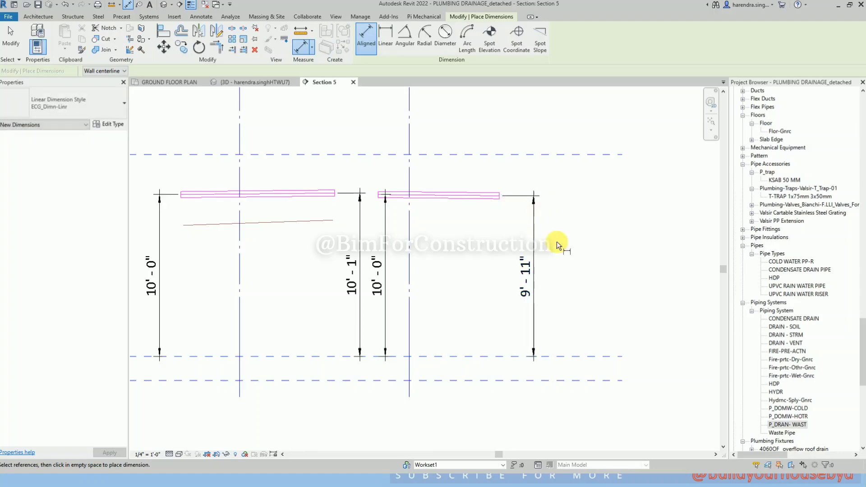
{"action": "scroll", "coordinate": [566, 264], "scroll_direction": "down", "scroll_amount": 3}
{"action": "key", "text": "Escape"}
{"action": "key", "text": "Escape"}
- Move the downward-sloping pipe to the right and shift its left dimension line slightly away from the neighbouring dimension
{"action": "left_click", "coordinate": [501, 225]}
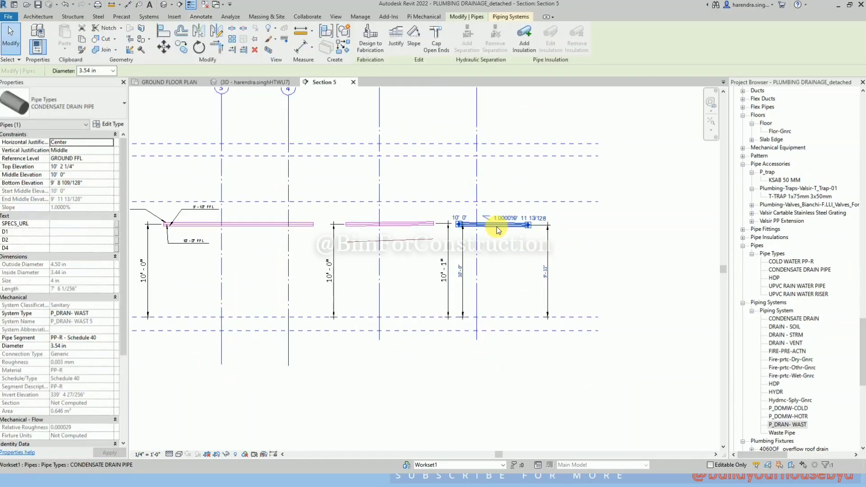
{"action": "left_click", "coordinate": [596, 251]}
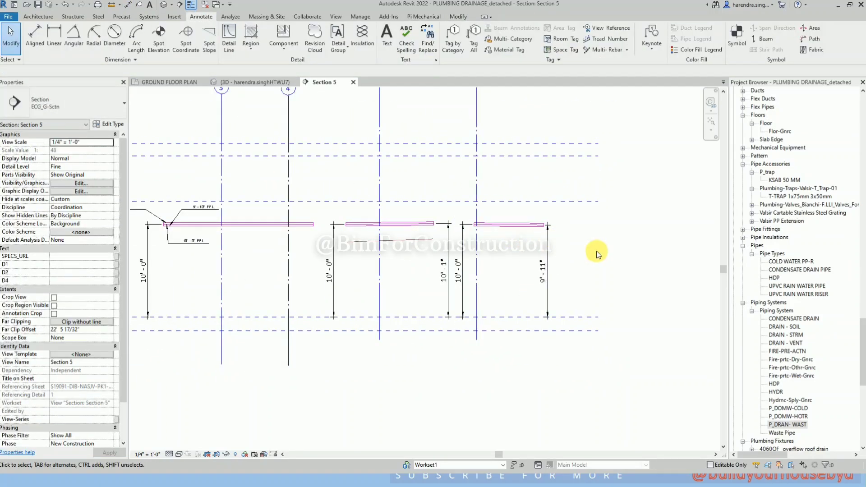
{"action": "left_click", "coordinate": [463, 246]}
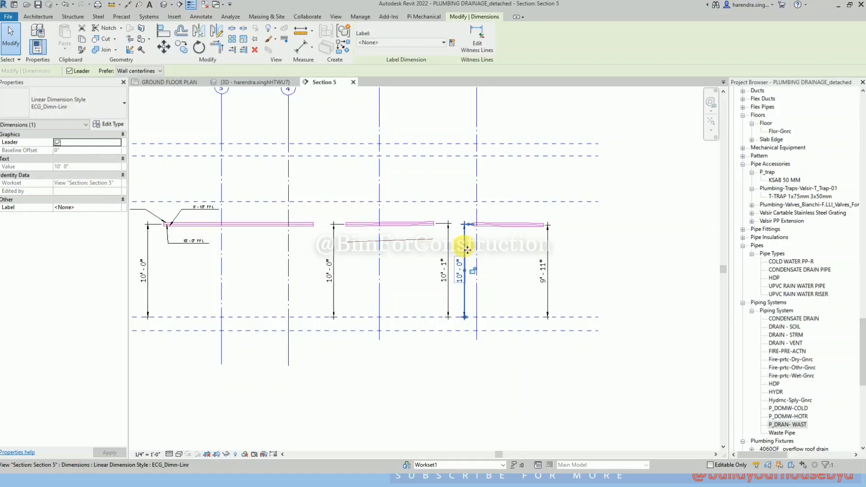
{"action": "left_click", "coordinate": [588, 246]}
{"action": "scroll", "coordinate": [592, 245], "scroll_direction": "down", "scroll_amount": 1}
{"action": "scroll", "coordinate": [310, 244], "scroll_direction": "up", "scroll_amount": 2}
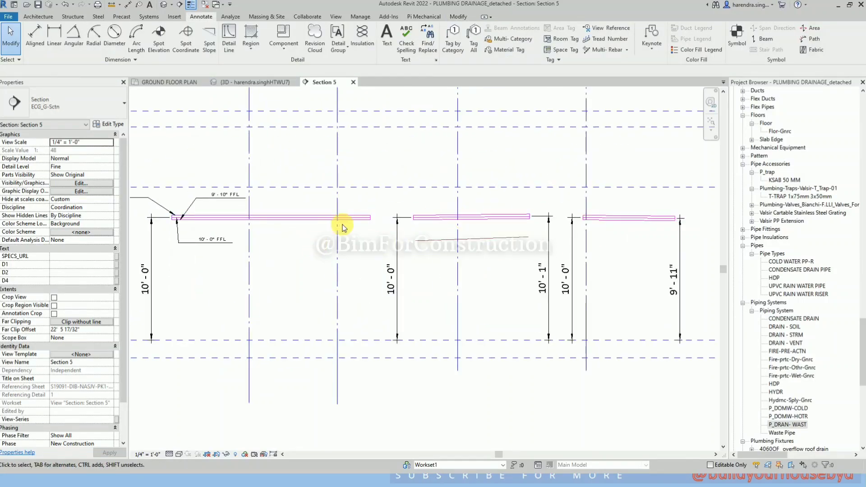
- Add the text note NO SLOPE above the level pipe in Section 5
{"action": "left_click", "coordinate": [283, 200]}
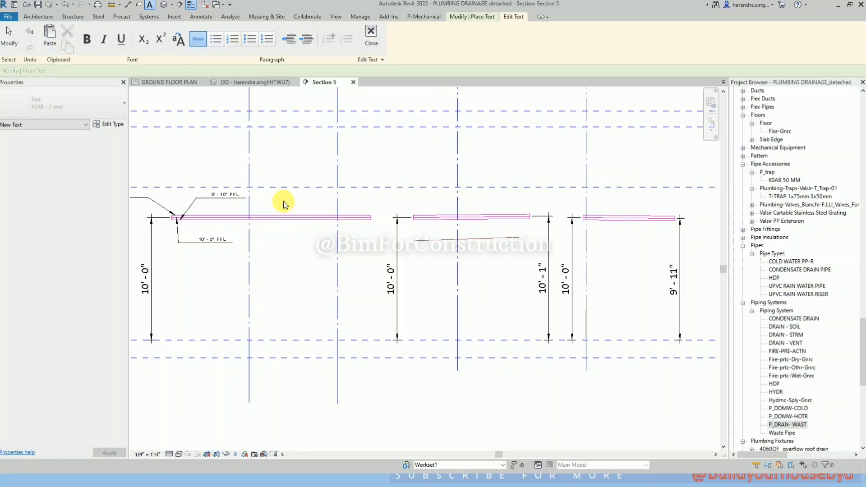
{"action": "type", "text": "NO SLOPE"}
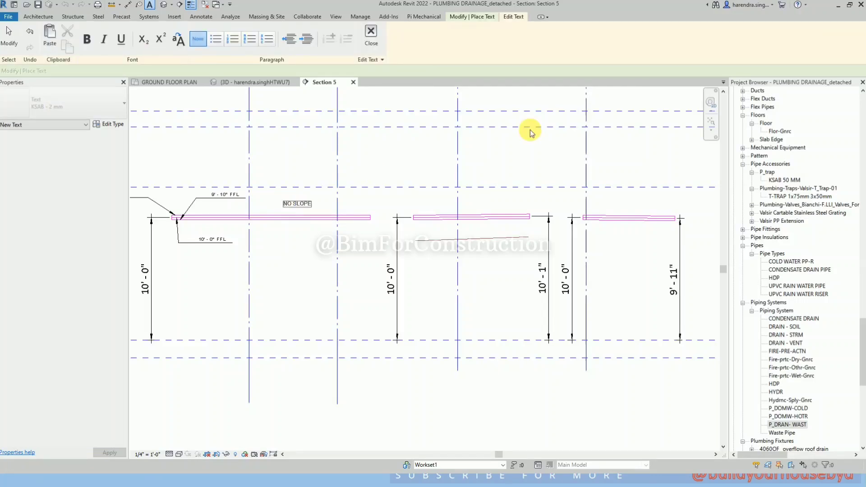
{"action": "left_click", "coordinate": [319, 288]}
{"action": "key", "text": "Escape"}
- Copy the NO SLOPE note to above the upward-sloping pipe and above the downward-sloping pipe
{"action": "left_click_drag", "start_coordinate": [309, 209], "coordinate": [525, 215]}
{"action": "left_click", "coordinate": [499, 212]}
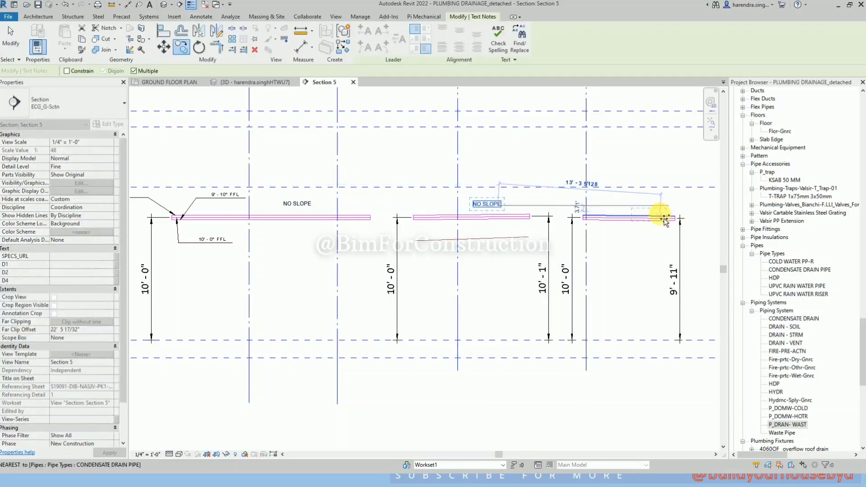
{"action": "left_click", "coordinate": [647, 211]}
{"action": "key", "text": "Escape"}
{"action": "key", "text": "Escape"}
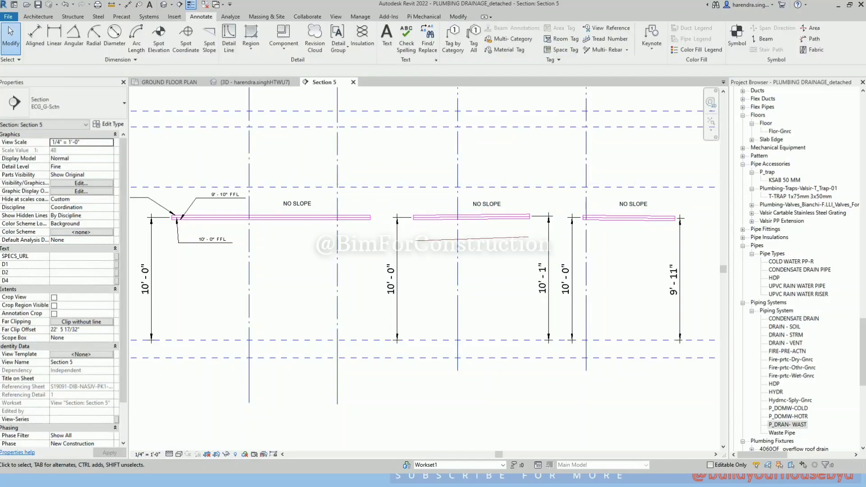
- Change the copied notes to POSITIVE SLOPE over the upward-sloping pipe and NEGATIVE/DOWN SLOPE over the downward-sloping pipe
{"action": "double_click", "coordinate": [631, 208]}
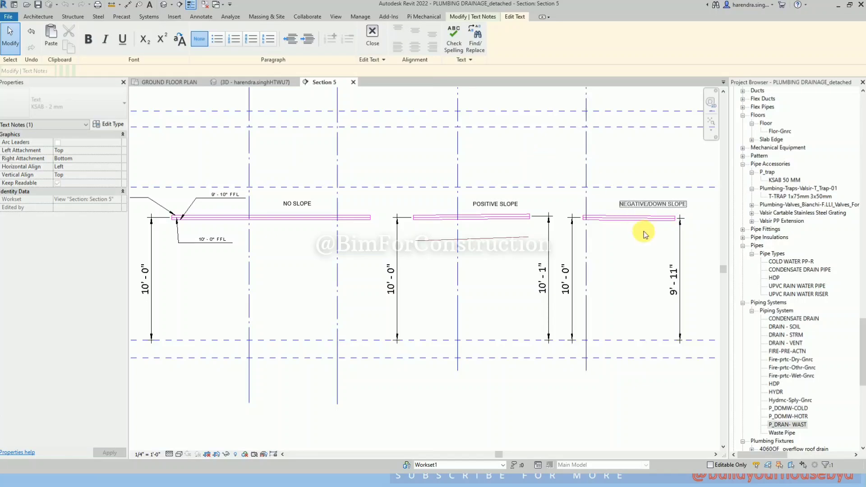
{"action": "left_click", "coordinate": [691, 282]}
{"action": "left_click", "coordinate": [691, 282]}
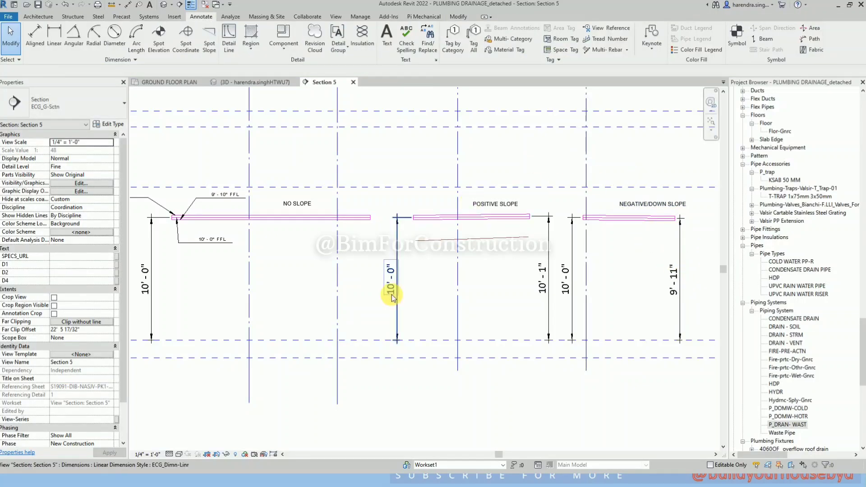
- Delete the loose sloping detail line beneath the upward-sloping pipe in Section 5
{"action": "left_click", "coordinate": [473, 244]}
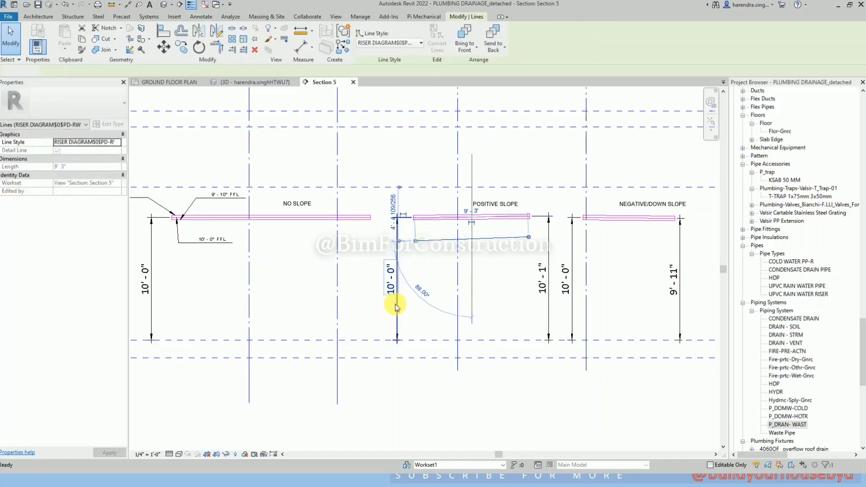
{"action": "key", "text": "Delete"}
{"action": "scroll", "coordinate": [328, 262], "scroll_direction": "down", "scroll_amount": 1}
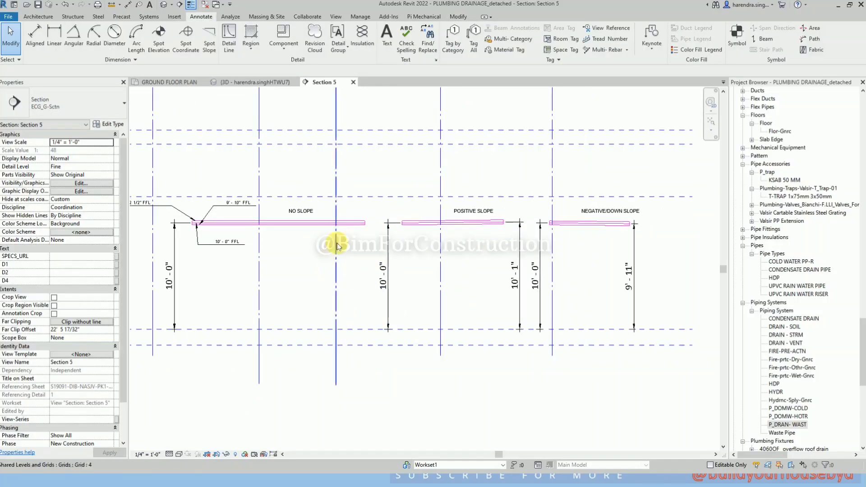
{"action": "scroll", "coordinate": [179, 226], "scroll_direction": "up", "scroll_amount": 2}
{"action": "scroll", "coordinate": [216, 224], "scroll_direction": "down", "scroll_amount": 2}
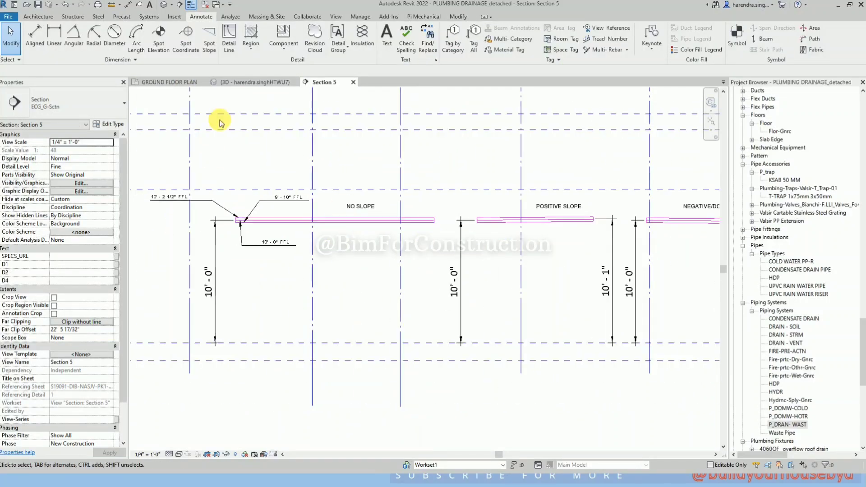
- In the ground floor plan, start a pipe matching the level pipe and review the available slope values
{"action": "left_click", "coordinate": [153, 80]}
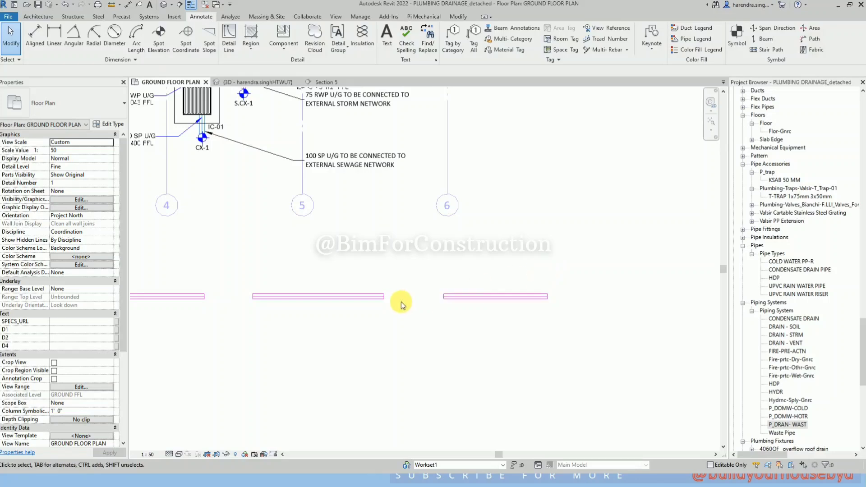
{"action": "scroll", "coordinate": [400, 302], "scroll_direction": "down", "scroll_amount": 2}
{"action": "left_click", "coordinate": [253, 300]}
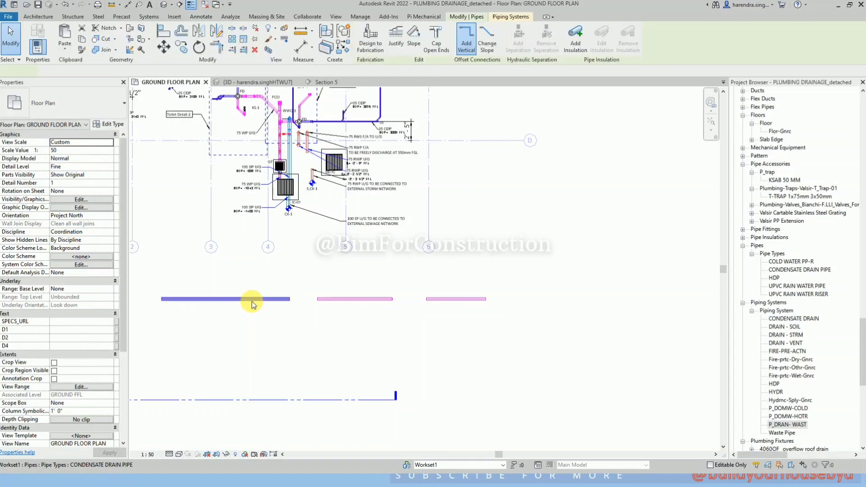
{"action": "key", "text": "c"}
{"action": "key", "text": "s"}
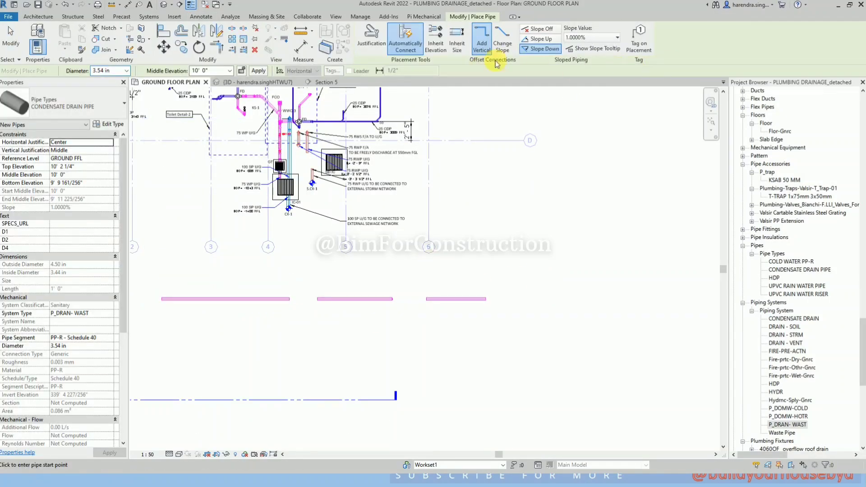
{"action": "left_click", "coordinate": [589, 39]}
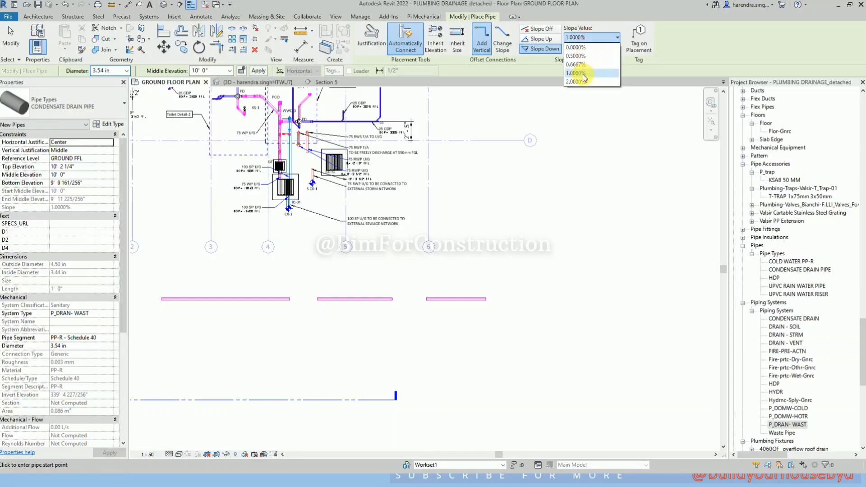
{"action": "left_click", "coordinate": [585, 101]}
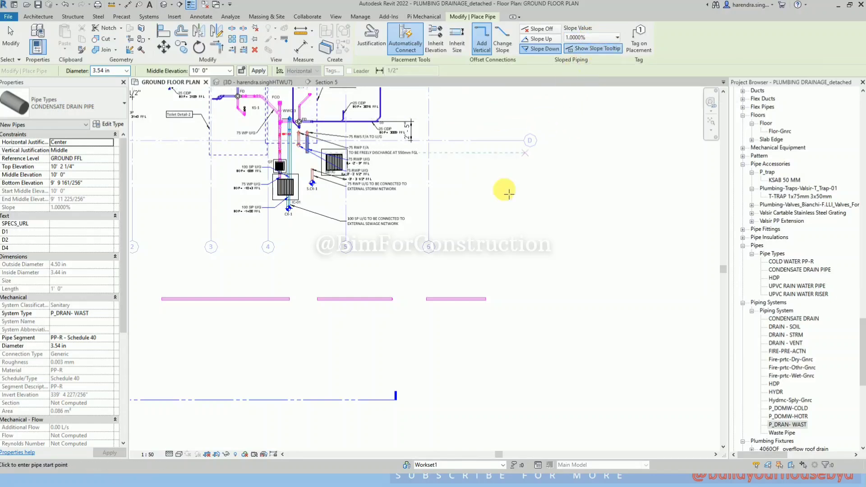
- View the justification settings for the new pipe and close them without changes
{"action": "scroll", "coordinate": [467, 302], "scroll_direction": "up", "scroll_amount": 3}
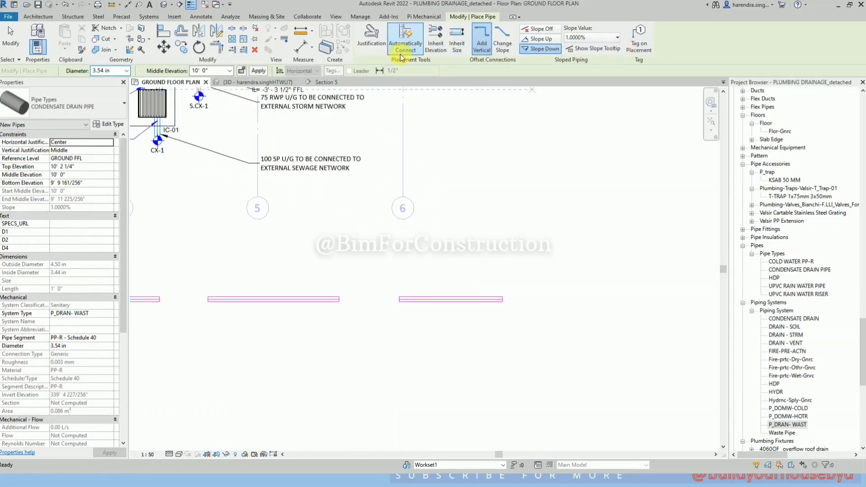
{"action": "left_click", "coordinate": [374, 47]}
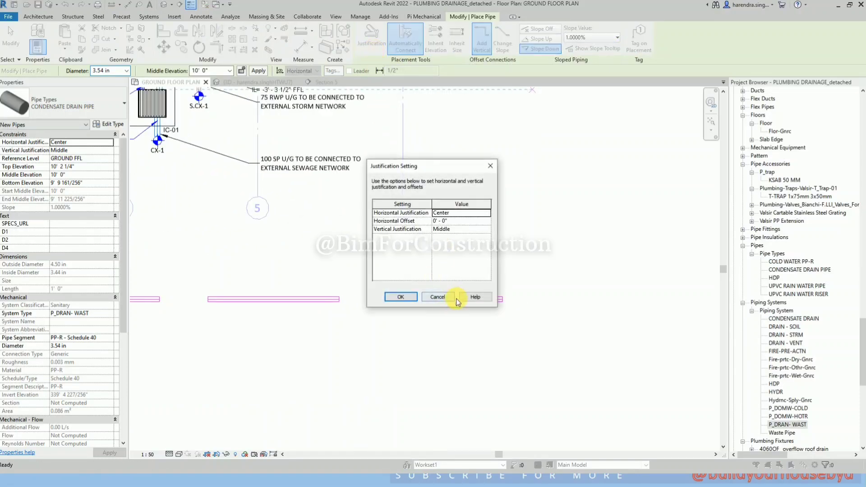
{"action": "left_click", "coordinate": [490, 166]}
{"action": "scroll", "coordinate": [615, 194], "scroll_direction": "down", "scroll_amount": 5}
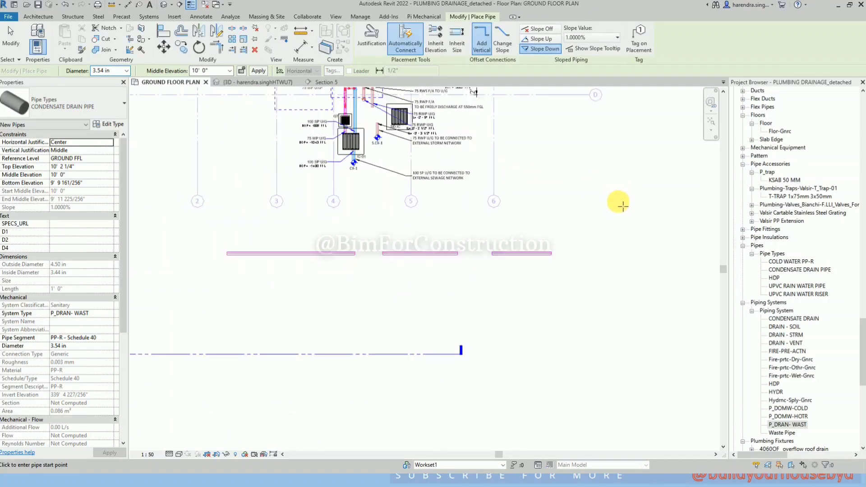
{"action": "scroll", "coordinate": [284, 273], "scroll_direction": "up", "scroll_amount": 2}
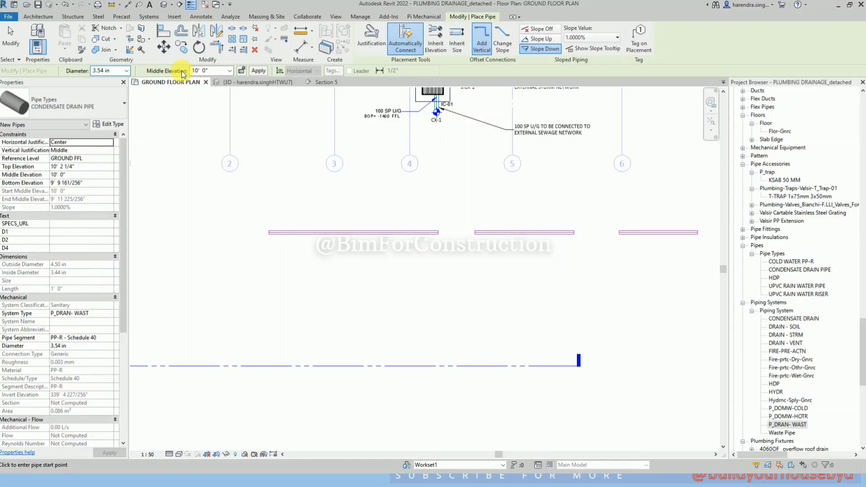
- Set the new pipe's vertical justification to Bottom
{"action": "left_click", "coordinate": [371, 40]}
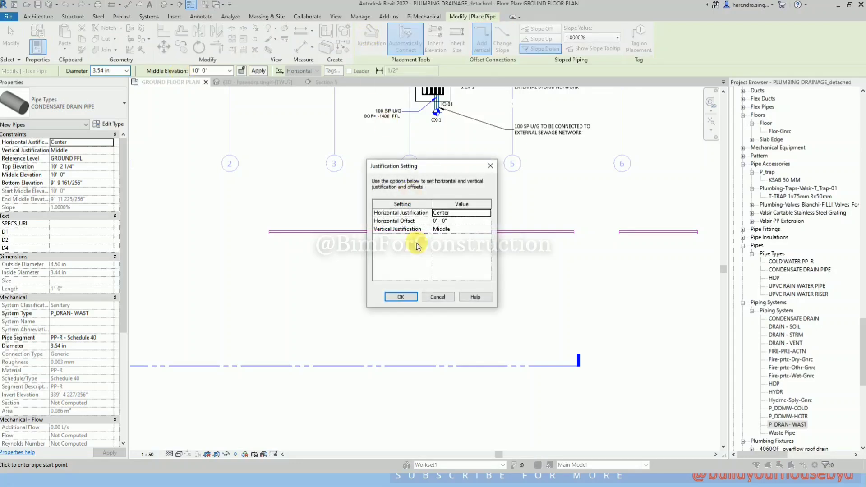
{"action": "left_click", "coordinate": [487, 230]}
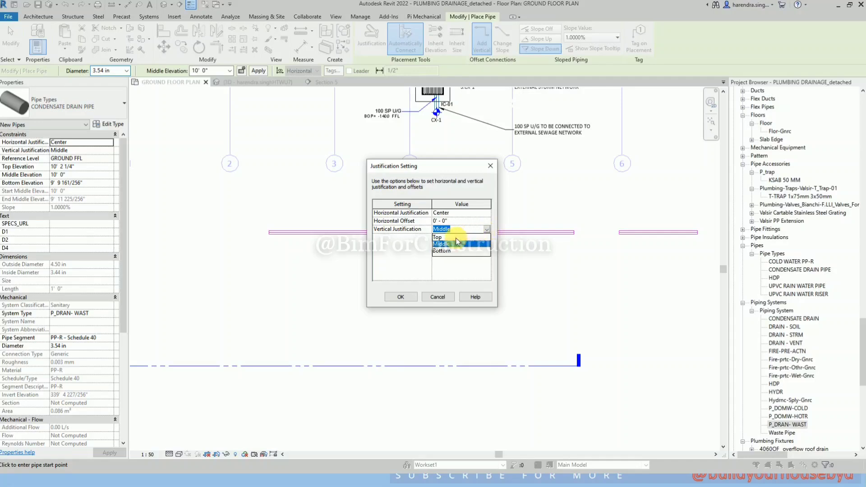
{"action": "left_click", "coordinate": [446, 251]}
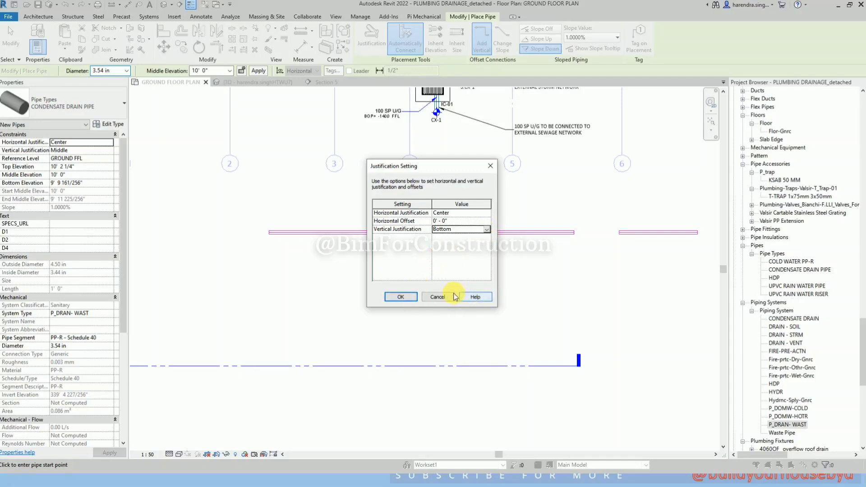
{"action": "left_click", "coordinate": [401, 297]}
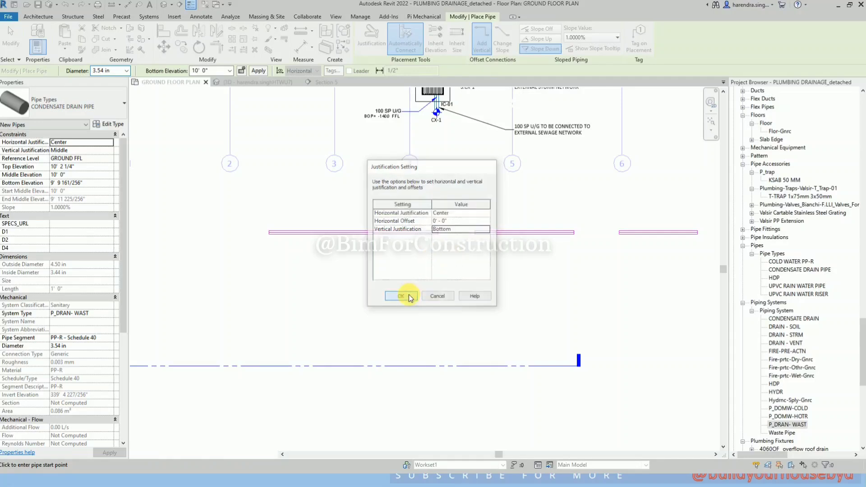
- Draw a pipe sloping down at 1.0000%, about 6'-6" long, from a 10'-0" bottom elevation, left of and in line with the level pipe
{"action": "left_click", "coordinate": [230, 233]}
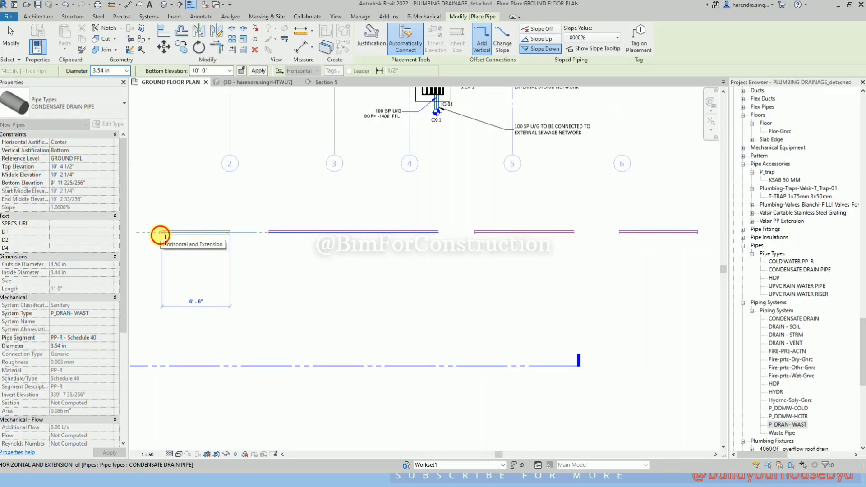
{"action": "left_click", "coordinate": [161, 233]}
{"action": "key", "text": "Escape"}
{"action": "key", "text": "Escape"}
{"action": "left_click", "coordinate": [188, 234]}
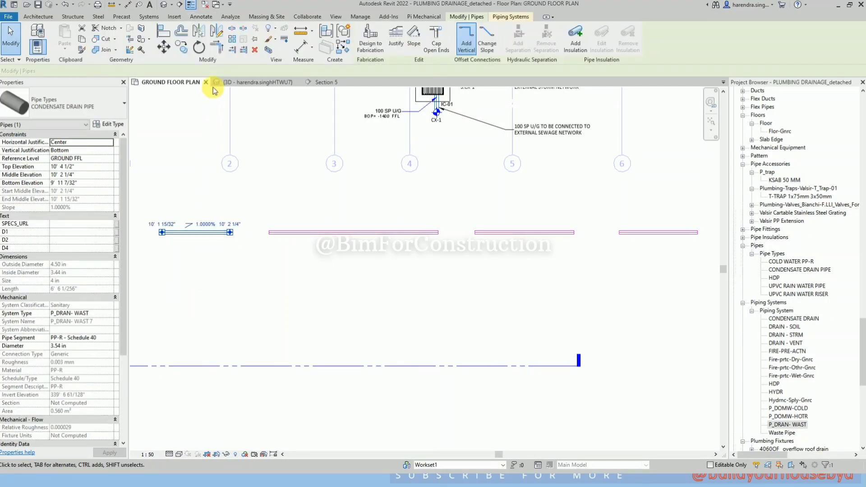
- Inspect the new sloped pipe in Section 5 and remove it
{"action": "left_click", "coordinate": [321, 83]}
{"action": "scroll", "coordinate": [480, 227], "scroll_direction": "down", "scroll_amount": 3}
{"action": "left_click", "coordinate": [260, 235]}
{"action": "scroll", "coordinate": [260, 234], "scroll_direction": "up", "scroll_amount": 4}
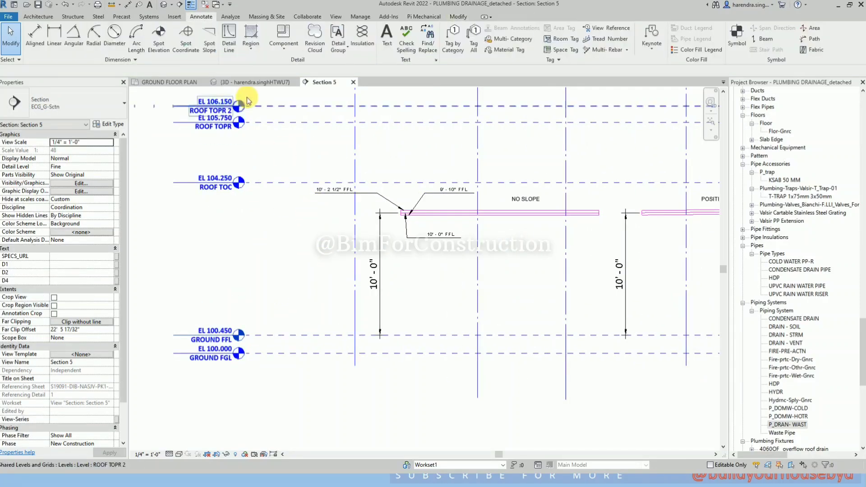
- In the ground floor plan, start another pipe matching the level pipe with its slope turned off
{"action": "left_click", "coordinate": [180, 83]}
{"action": "scroll", "coordinate": [365, 269], "scroll_direction": "down", "scroll_amount": 1}
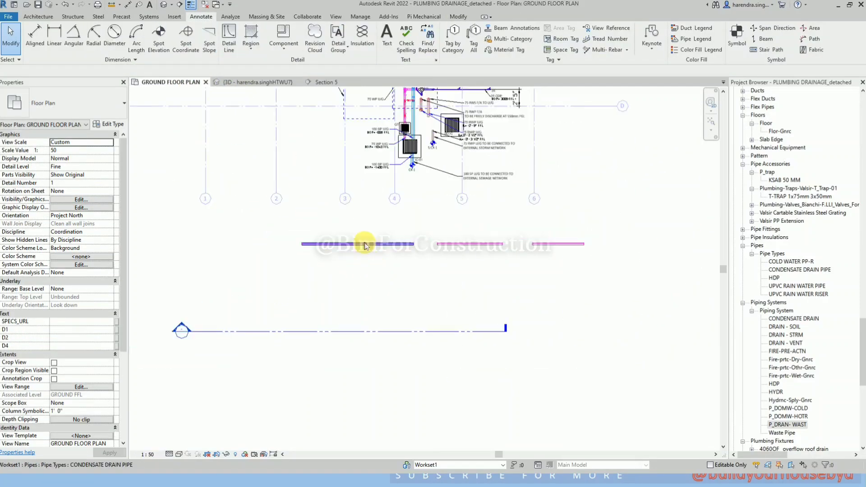
{"action": "left_click", "coordinate": [364, 244]}
{"action": "key", "text": "c"}
{"action": "key", "text": "s"}
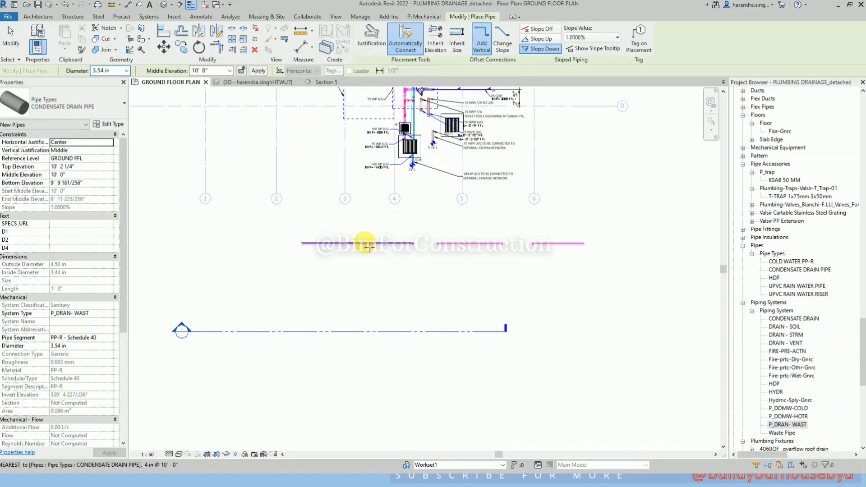
{"action": "scroll", "coordinate": [366, 244], "scroll_direction": "up", "scroll_amount": 1}
{"action": "left_click", "coordinate": [538, 29]}
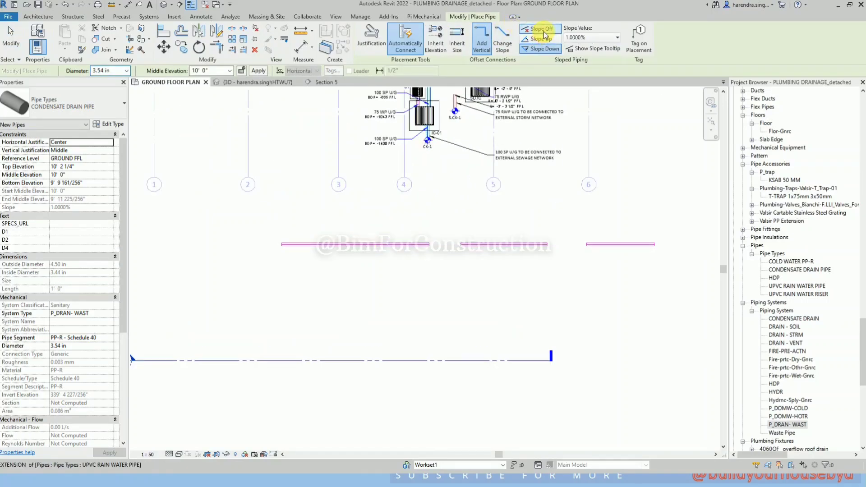
- Set the vertical justification of the unsloped pipe to Bottom, keeping the horizontal justification at Center
{"action": "left_click", "coordinate": [372, 38]}
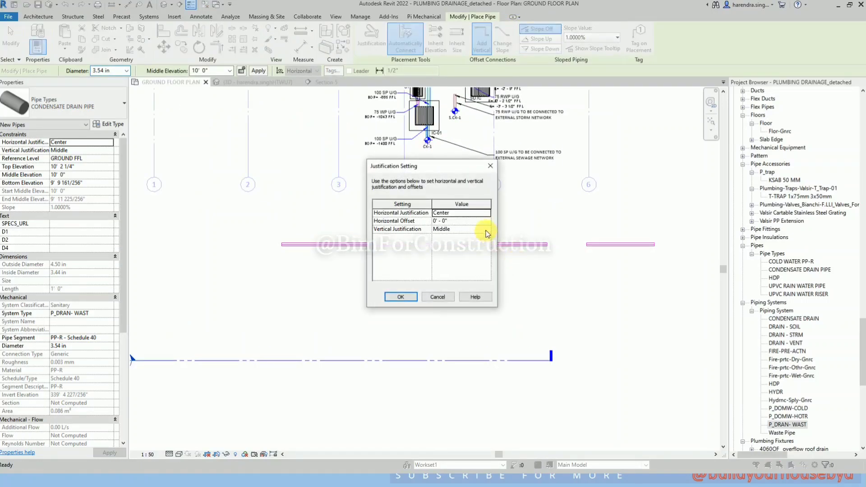
{"action": "left_click", "coordinate": [486, 231]}
{"action": "left_click", "coordinate": [448, 251]}
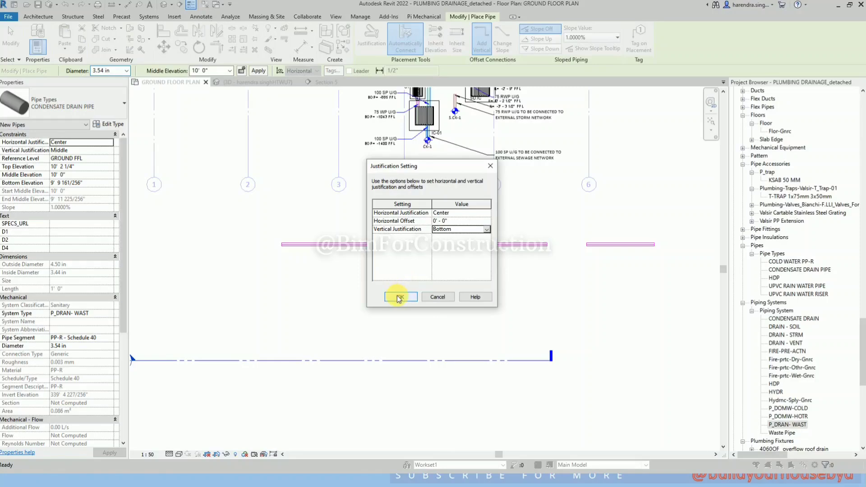
{"action": "left_click", "coordinate": [399, 297]}
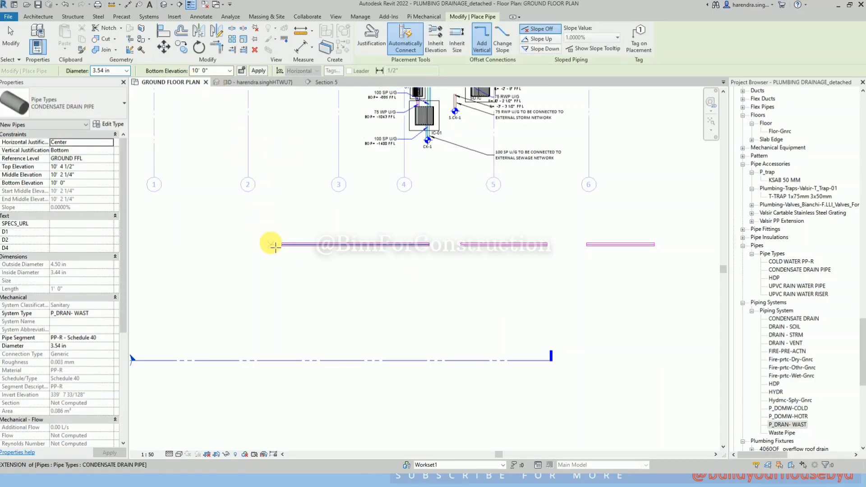
- Draw a level pipe about 5'-6" long at 10'-0" bottom elevation beside the existing level pipe, and compare both pipes' elevations
{"action": "left_click", "coordinate": [270, 245]}
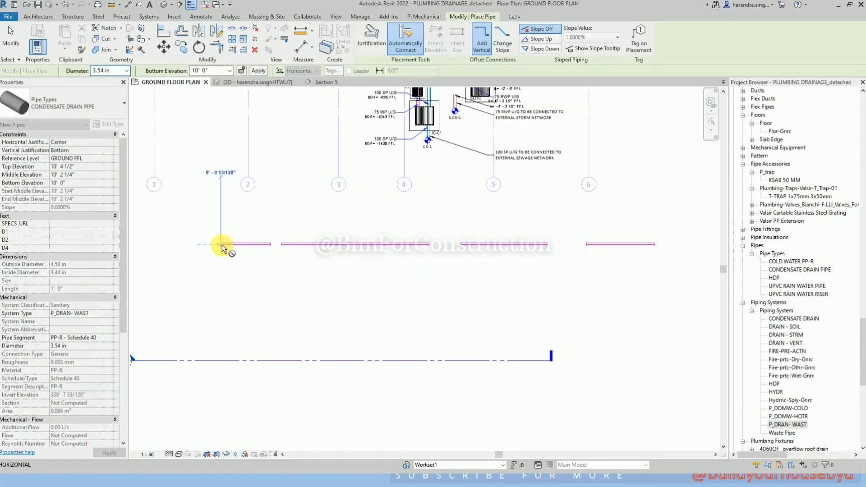
{"action": "key", "text": "Escape"}
{"action": "key", "text": "Escape"}
{"action": "left_click", "coordinate": [242, 245]}
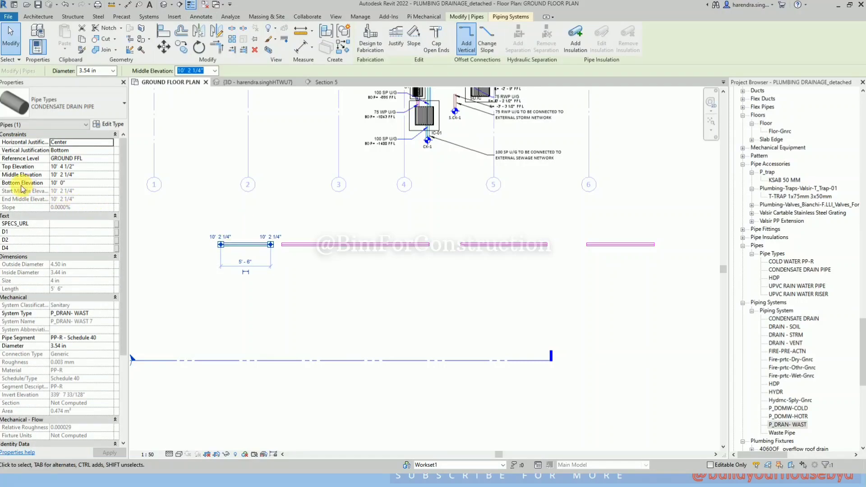
{"action": "left_click", "coordinate": [323, 244]}
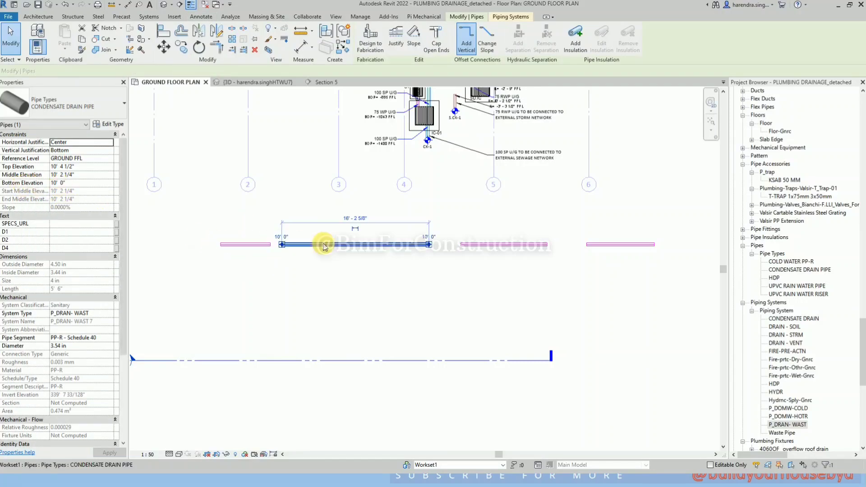
- In Section 5, move the original level pipe's height dimension right, clear of the new pipe, and dismiss the save reminder
{"action": "left_click", "coordinate": [321, 81]}
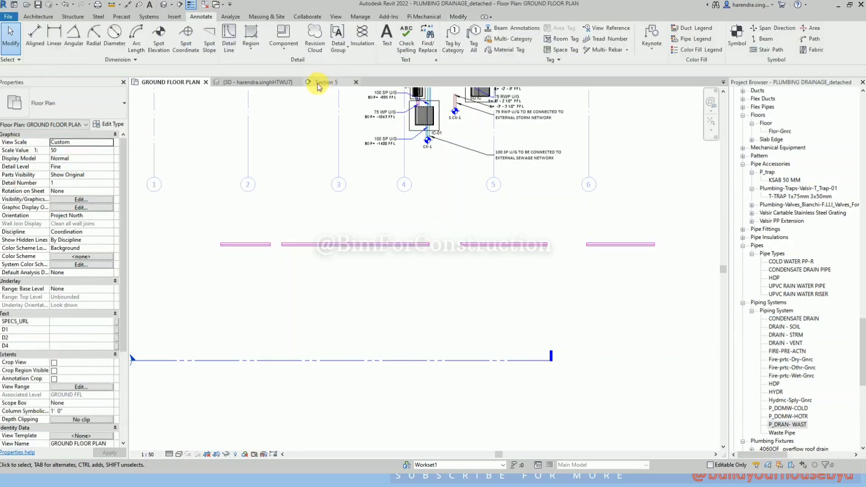
{"action": "scroll", "coordinate": [408, 271], "scroll_direction": "up", "scroll_amount": 3}
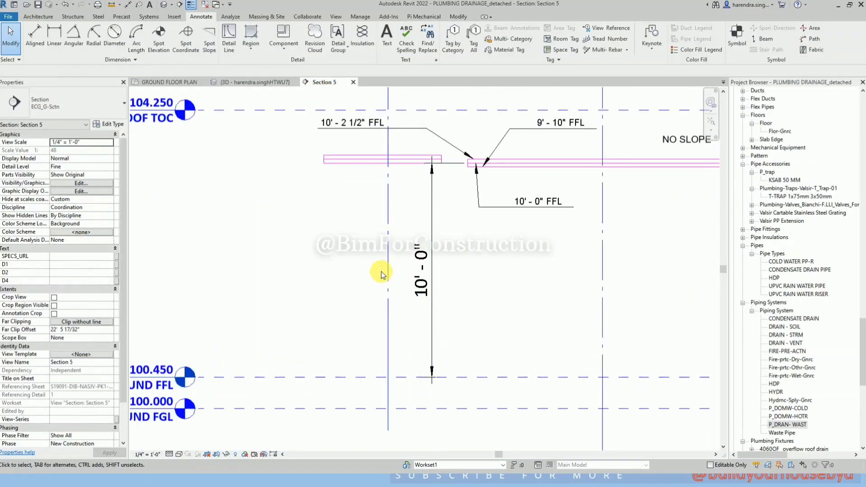
{"action": "left_click", "coordinate": [432, 228]}
{"action": "left_click_drag", "start_coordinate": [432, 228], "coordinate": [587, 252]}
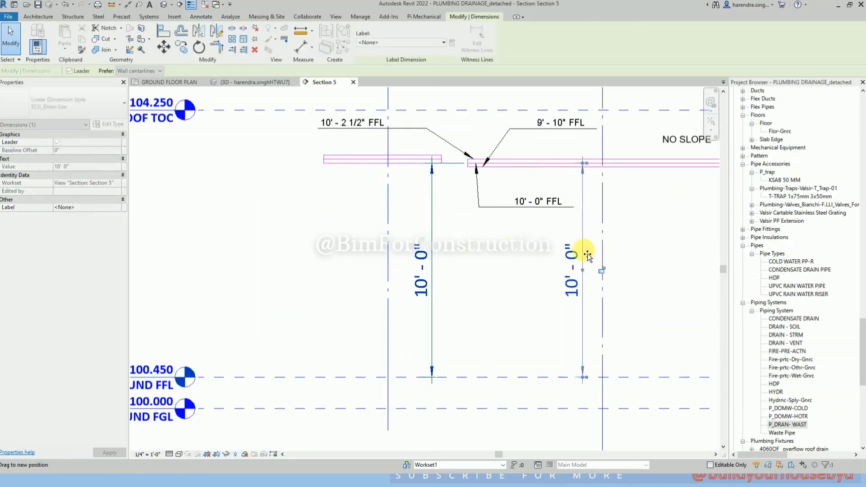
{"action": "left_click", "coordinate": [377, 260]}
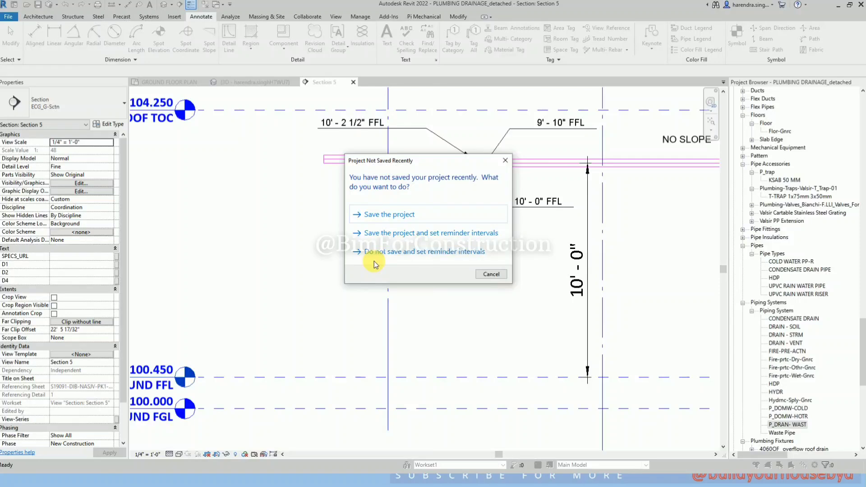
{"action": "key", "text": "Escape"}
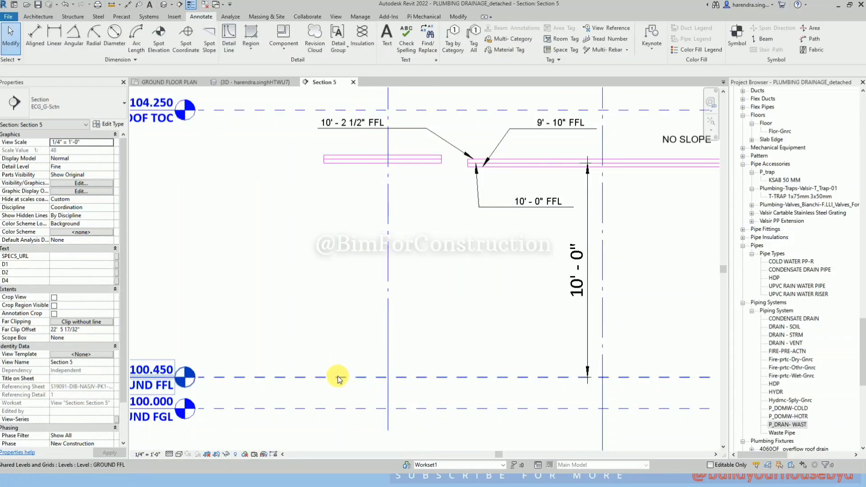
- In Section 5, dimension the height from the GROUND FFL level to the bottom of the bottom-justified pipe, placing it beside the pipe
{"action": "key", "text": "d"}
{"action": "key", "text": "i"}
{"action": "left_click", "coordinate": [339, 377]}
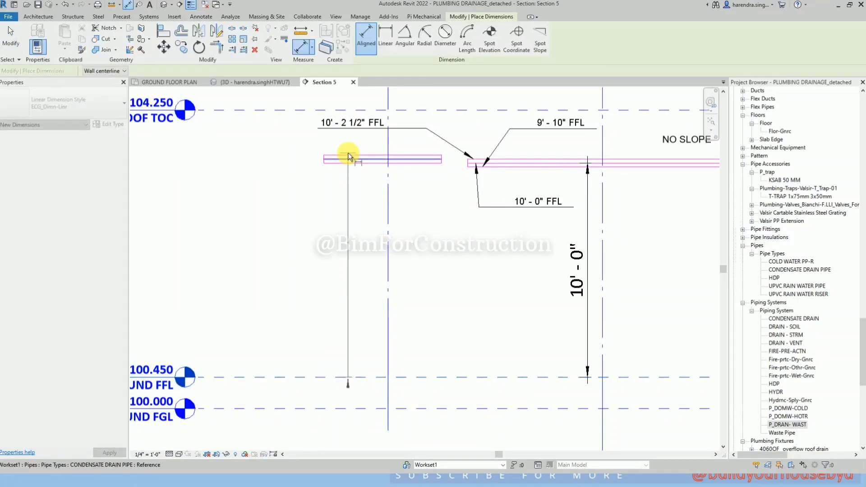
{"action": "left_click", "coordinate": [348, 168]}
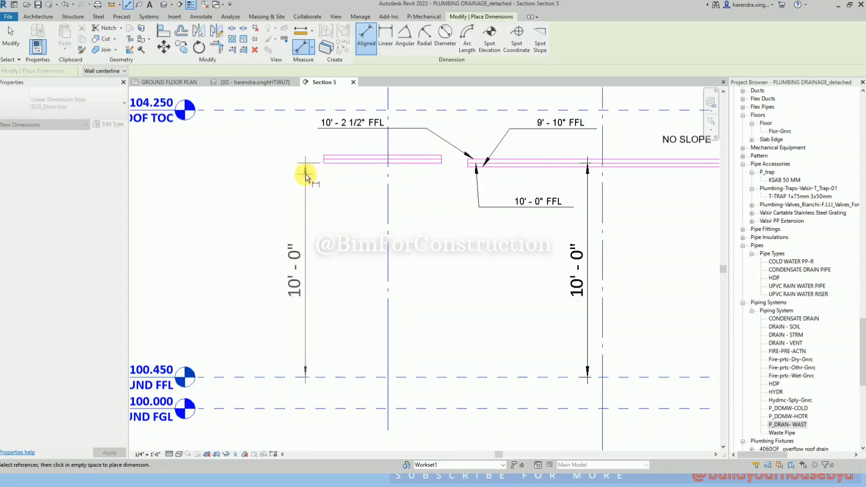
{"action": "left_click", "coordinate": [295, 179]}
{"action": "key", "text": "Escape"}
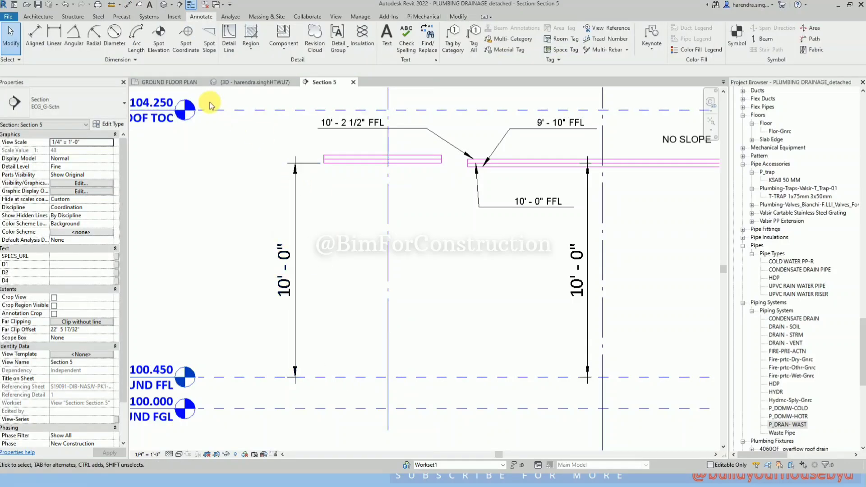
- In the ground floor plan, draw a matching level pipe about 3'-3" long with vertical justification Top at 10'-0" top elevation, beside the bottom-justified pipe
{"action": "left_click", "coordinate": [185, 82]}
{"action": "key", "text": "p"}
{"action": "key", "text": "i"}
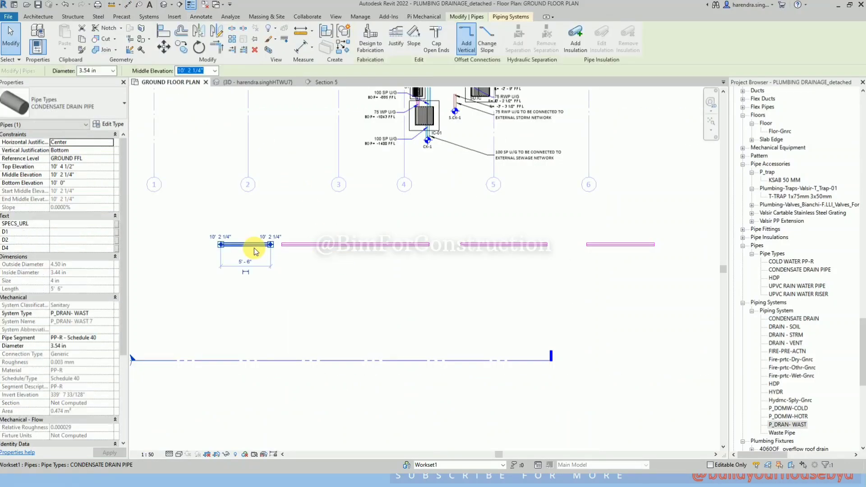
{"action": "scroll", "coordinate": [412, 244], "scroll_direction": "down", "scroll_amount": 1}
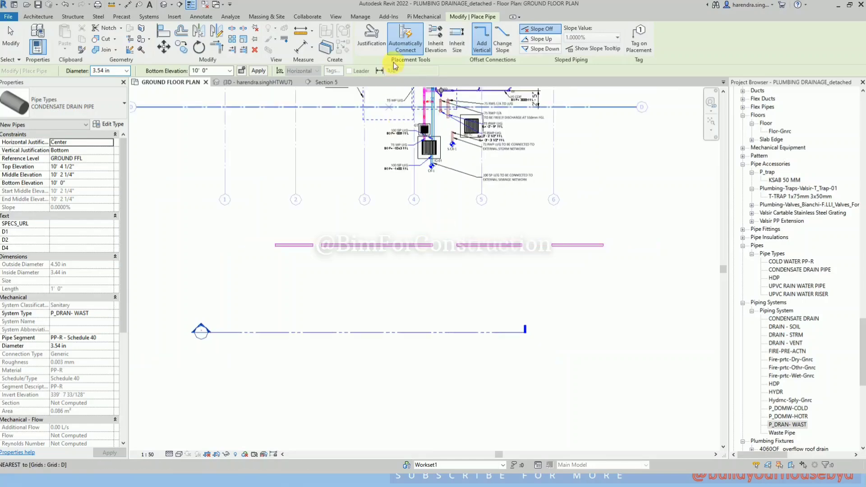
{"action": "left_click", "coordinate": [371, 40]}
{"action": "left_click", "coordinate": [486, 231]}
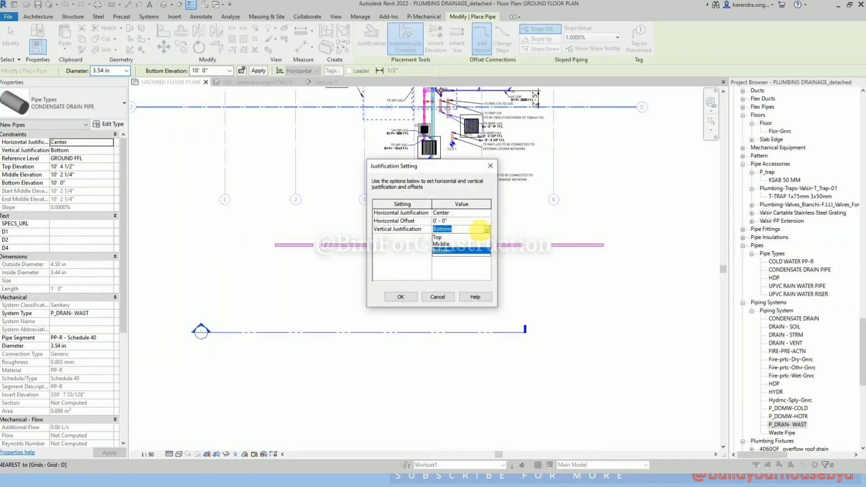
{"action": "left_click", "coordinate": [436, 238]}
{"action": "left_click", "coordinate": [405, 296]}
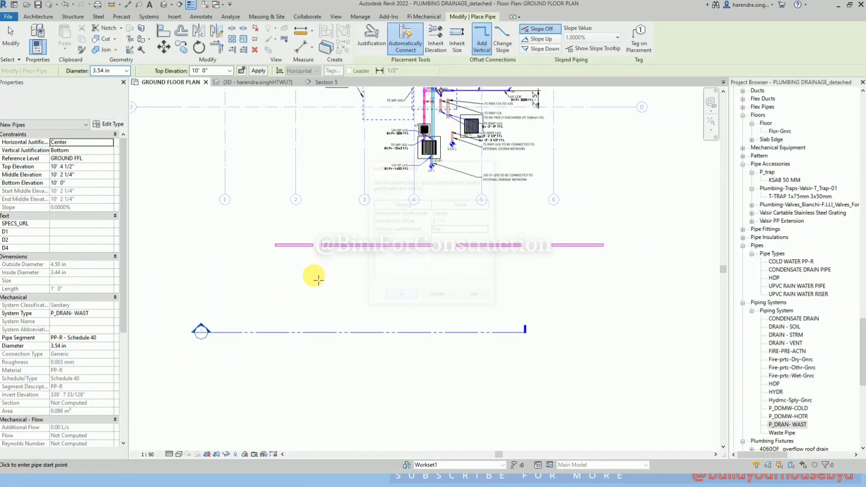
{"action": "scroll", "coordinate": [280, 255], "scroll_direction": "up", "scroll_amount": 2}
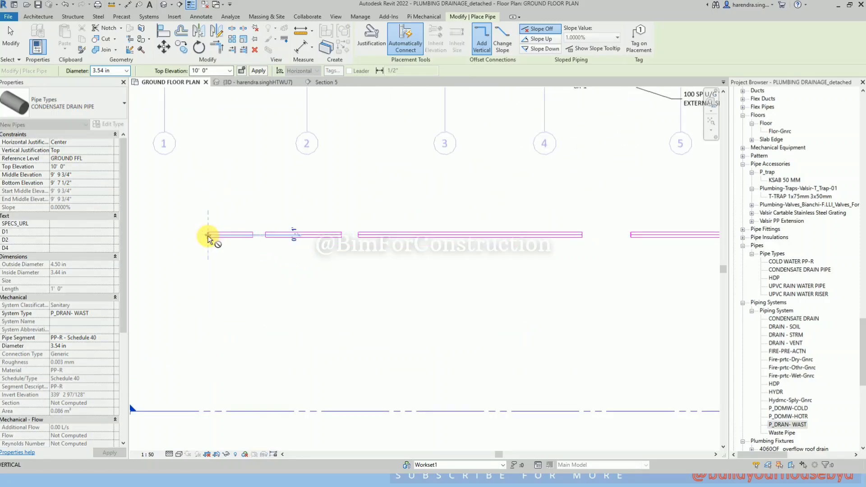
{"action": "key", "text": "Escape"}
- In Section 5, move the bottom-justified pipe's height dimension right, clear of the new top-justified pipe
{"action": "left_click", "coordinate": [331, 83]}
{"action": "scroll", "coordinate": [508, 272], "scroll_direction": "down", "scroll_amount": 1}
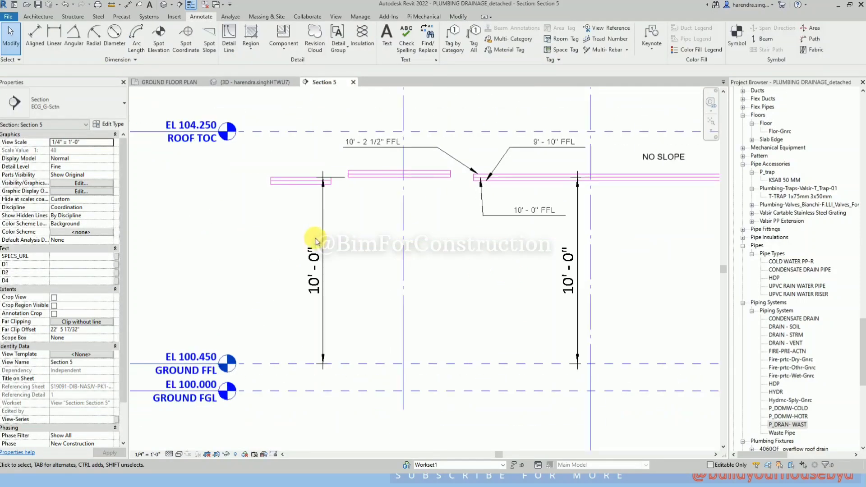
{"action": "left_click", "coordinate": [322, 228]}
{"action": "left_click_drag", "start_coordinate": [324, 226], "coordinate": [382, 261]}
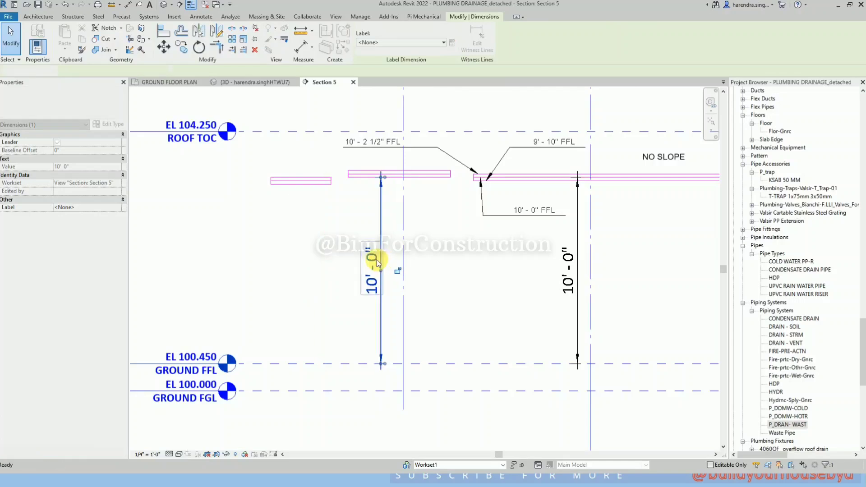
{"action": "left_click", "coordinate": [352, 265]}
- Dimension the height from the GROUND FFL level to the top of the top-justified pipe, placing it to the pipe's left
{"action": "key", "text": "i"}
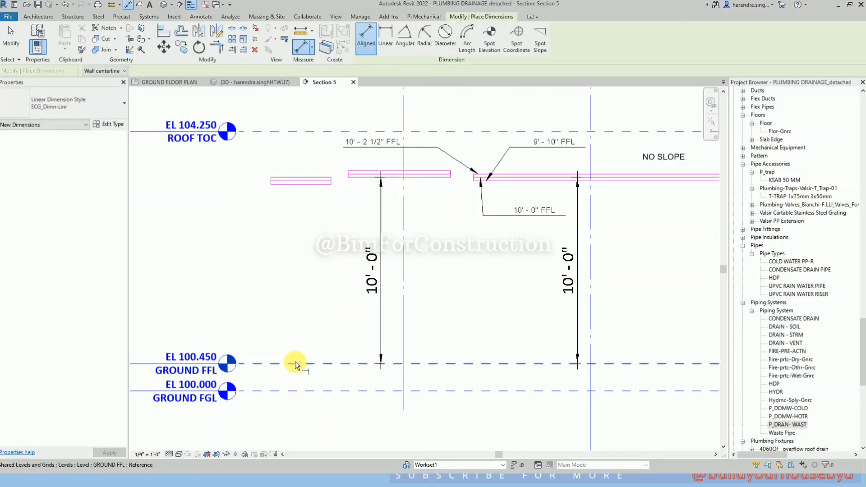
{"action": "left_click", "coordinate": [295, 362]}
{"action": "left_click", "coordinate": [316, 181]}
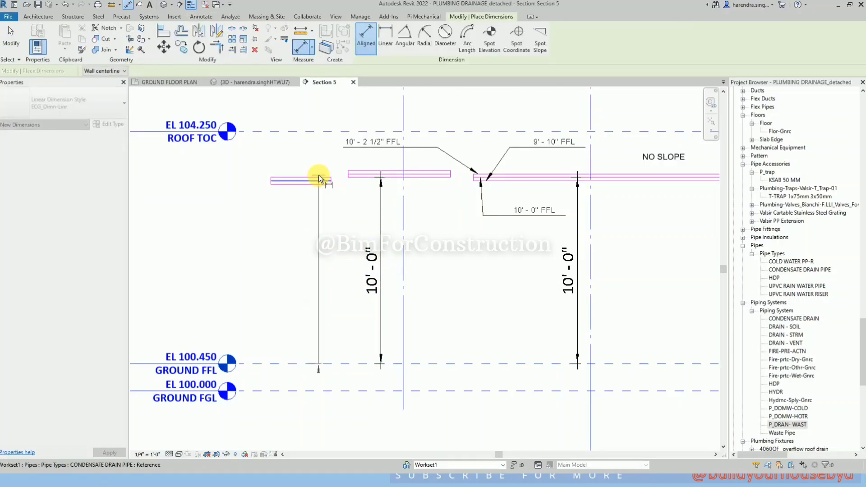
{"action": "left_click", "coordinate": [252, 176]}
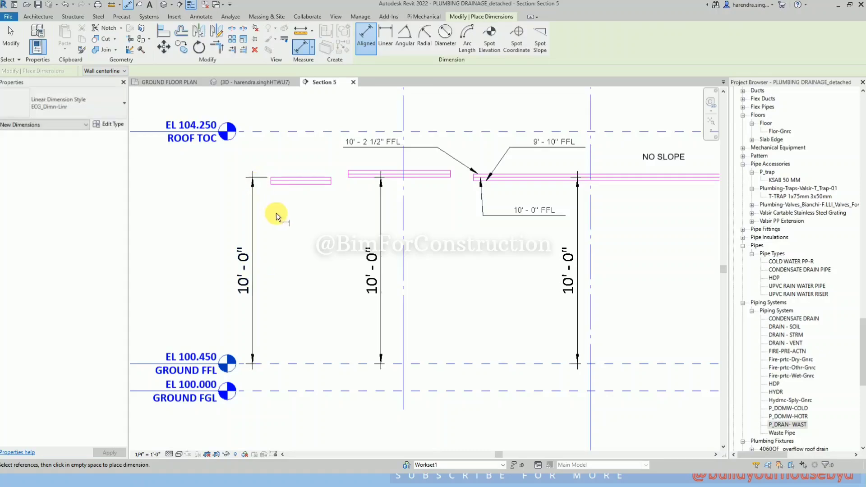
{"action": "key", "text": "Escape"}
{"action": "key", "text": "Escape"}
- Compare where the height dimensions meet the top-, bottom- and middle-justified pipes in Section 5, and return to the ground floor plan
{"action": "scroll", "coordinate": [272, 179], "scroll_direction": "up", "scroll_amount": 2}
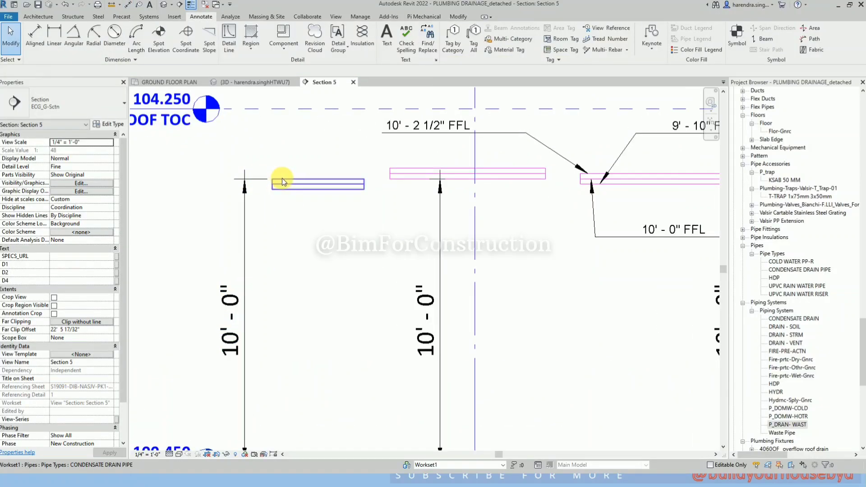
{"action": "left_click", "coordinate": [445, 180]}
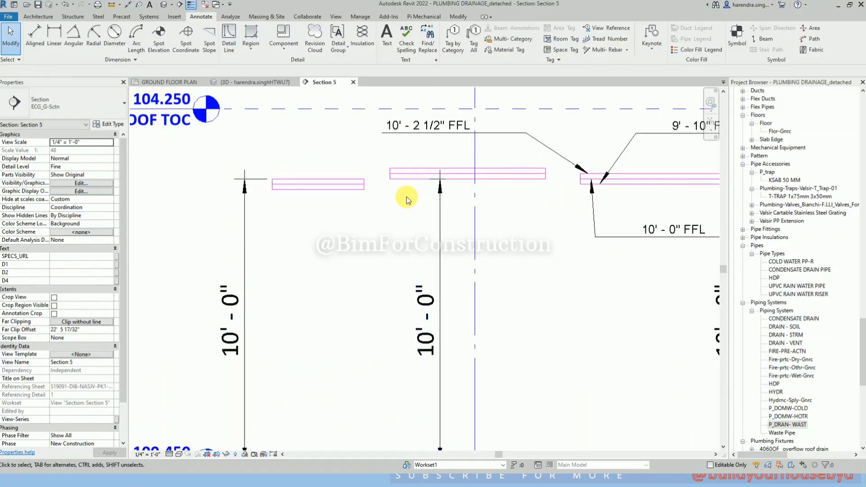
{"action": "scroll", "coordinate": [605, 199], "scroll_direction": "down", "scroll_amount": 2}
{"action": "left_click", "coordinate": [593, 199]}
{"action": "scroll", "coordinate": [587, 195], "scroll_direction": "up", "scroll_amount": 1}
{"action": "key", "text": "Escape"}
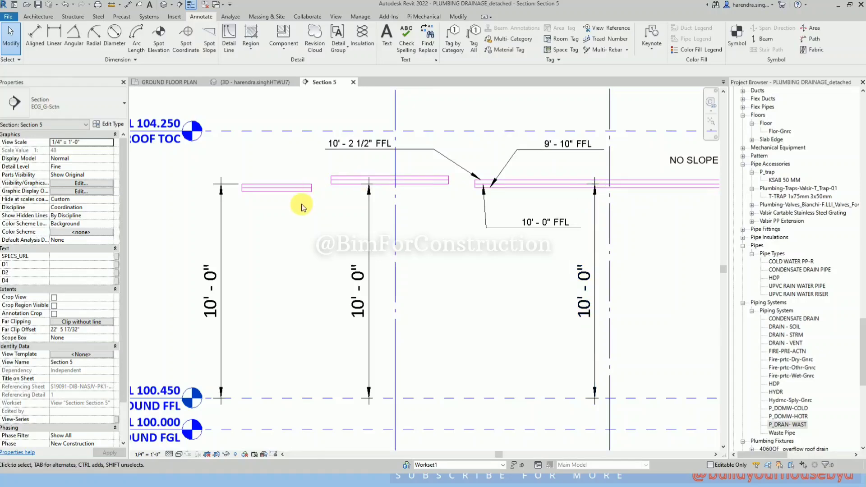
{"action": "left_click", "coordinate": [170, 82]}
{"action": "scroll", "coordinate": [358, 282], "scroll_direction": "down", "scroll_amount": 3}
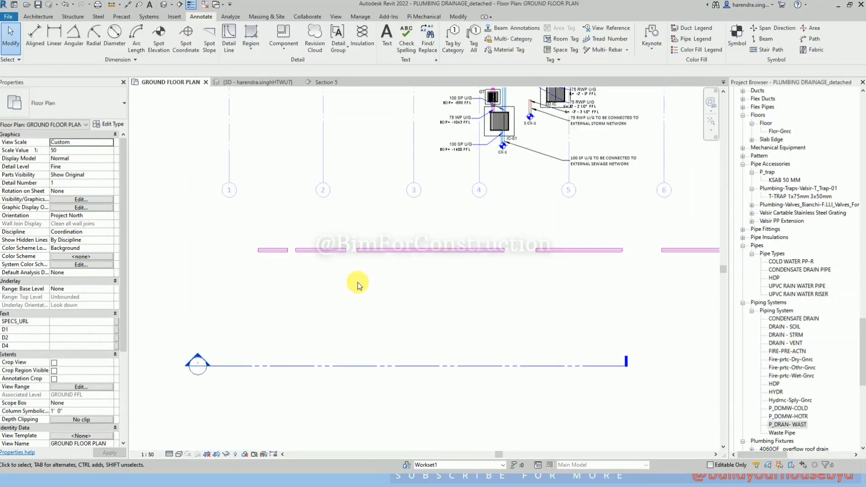
{"action": "scroll", "coordinate": [305, 289], "scroll_direction": "down", "scroll_amount": 2}
{"action": "scroll", "coordinate": [527, 286], "scroll_direction": "up", "scroll_amount": 2}
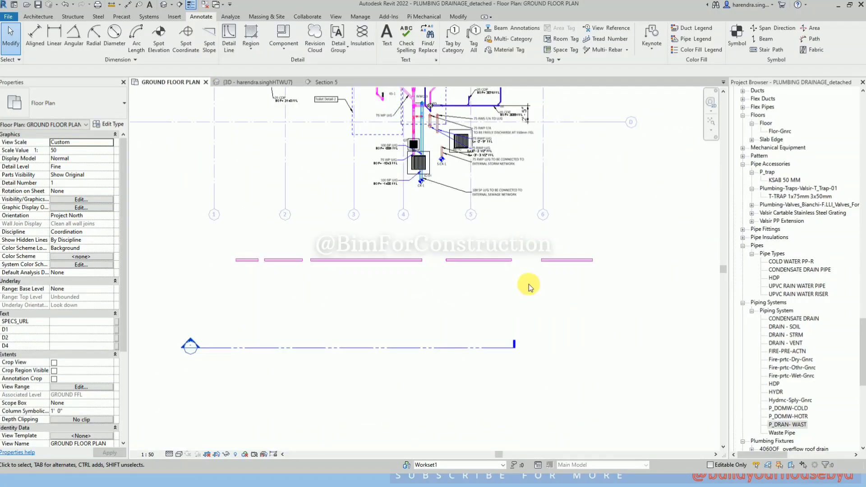
{"action": "left_click", "coordinate": [198, 257]}
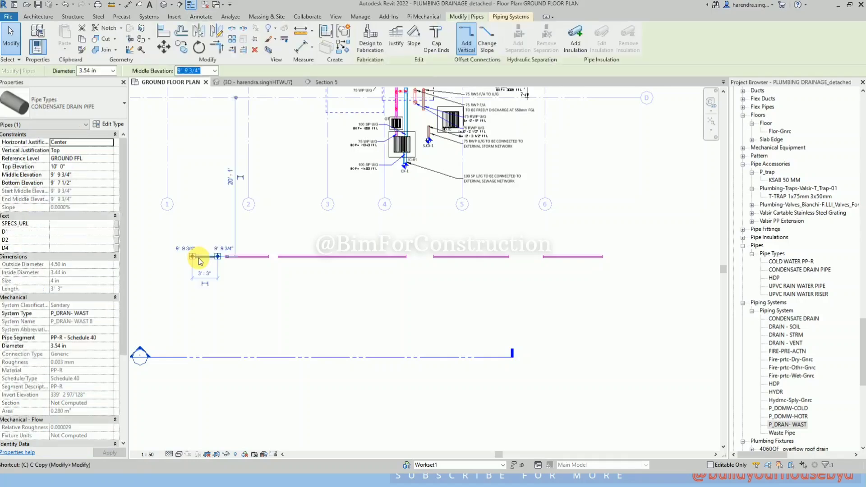
{"action": "key", "text": "c"}
{"action": "key", "text": "s"}
{"action": "scroll", "coordinate": [201, 290], "scroll_direction": "up", "scroll_amount": 1}
{"action": "left_click", "coordinate": [371, 43]}
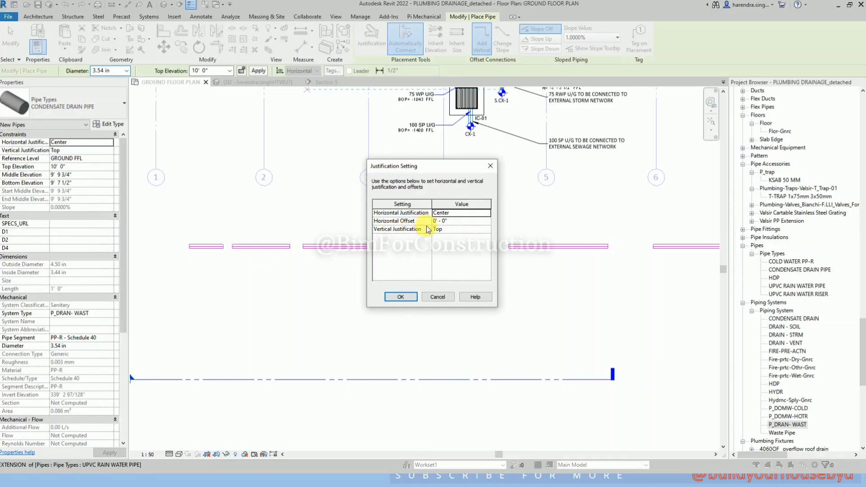
{"action": "key", "text": "Escape"}
{"action": "key", "text": "Escape"}
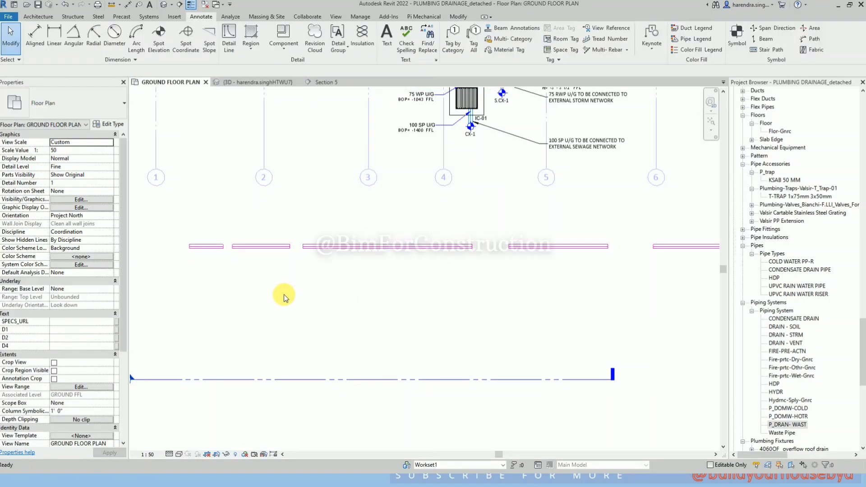
- Draw a horizontal detail line below the row of pipes, from just before grid 2 to between grids 4 and 5
{"action": "key", "text": "d"}
{"action": "key", "text": "l"}
{"action": "left_click", "coordinate": [235, 304]}
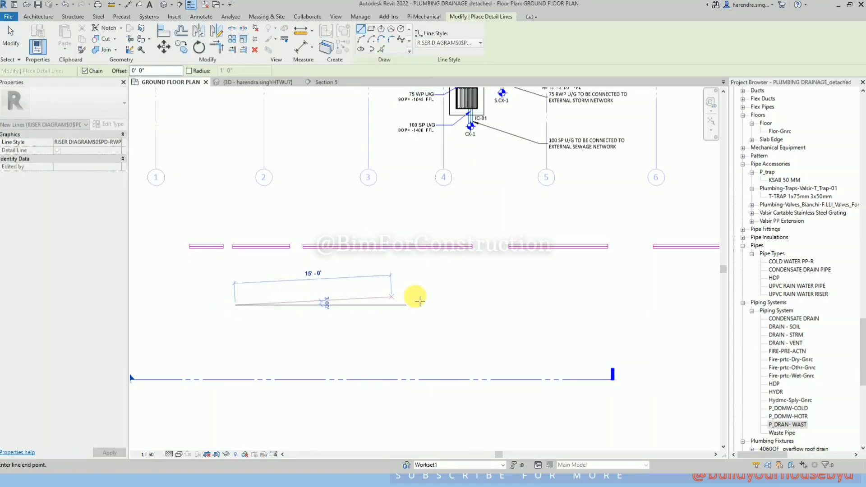
{"action": "left_click", "coordinate": [485, 305]}
{"action": "key", "text": "Escape"}
{"action": "key", "text": "Escape"}
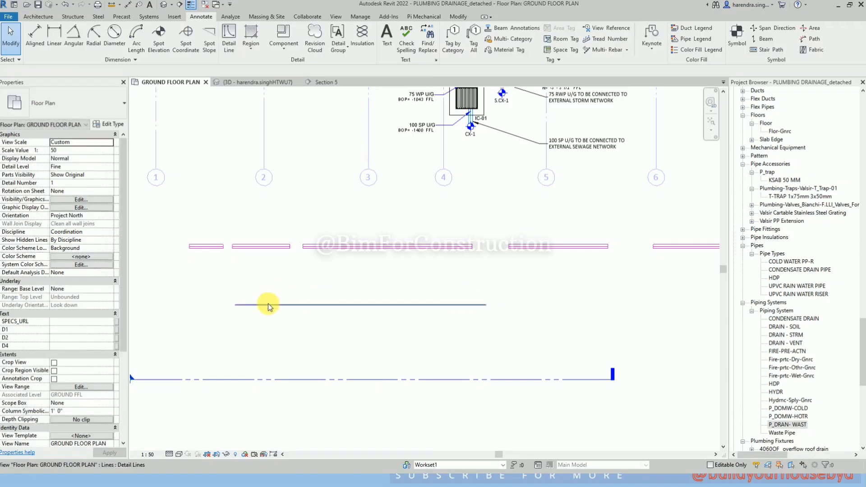
- Draw a pipe about 15'-9" long along the detail line, matching the middle-justified level pipe
{"action": "scroll", "coordinate": [268, 304], "scroll_direction": "up", "scroll_amount": 2}
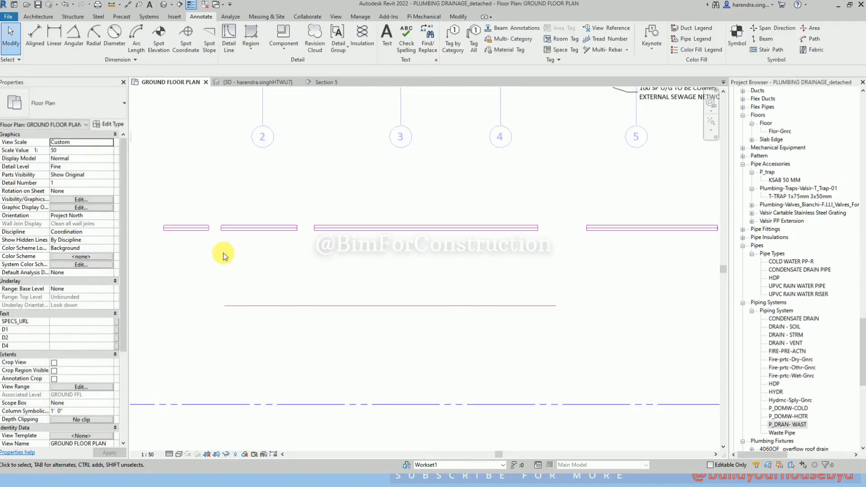
{"action": "left_click", "coordinate": [359, 226]}
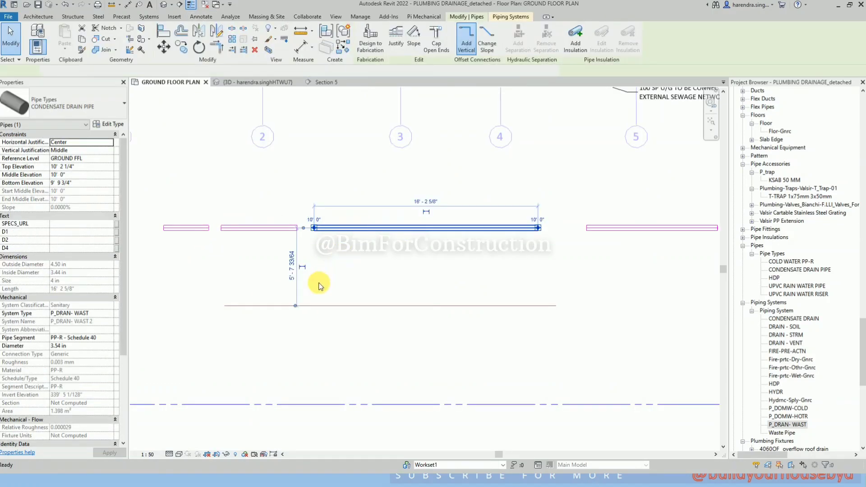
{"action": "key", "text": "c"}
{"action": "key", "text": "s"}
{"action": "left_click", "coordinate": [276, 306]}
{"action": "left_click", "coordinate": [493, 305]}
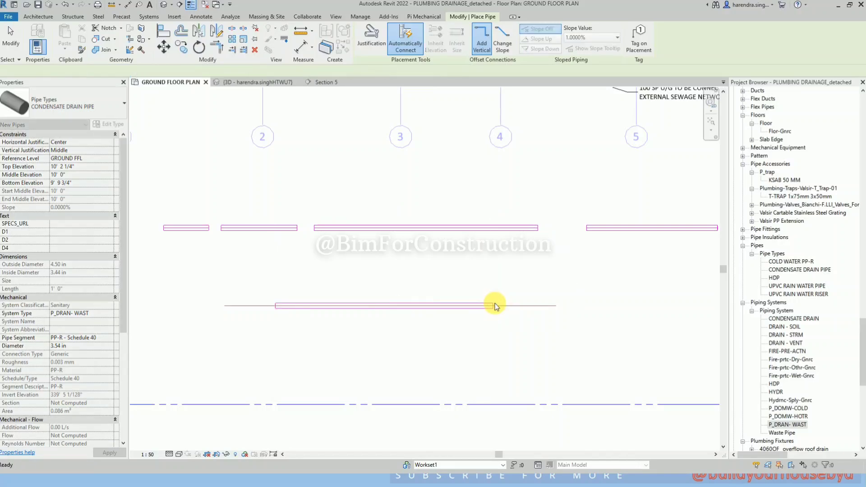
{"action": "key", "text": "Escape"}
{"action": "key", "text": "Escape"}
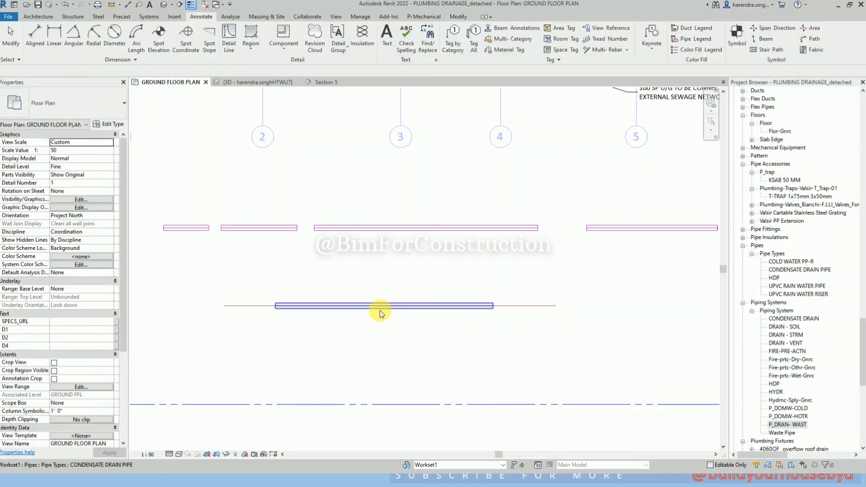
- Start another pipe matching the one on the detail line, with a horizontal offset of 2'-0", keeping Center and Middle justification
{"action": "left_click", "coordinate": [380, 311]}
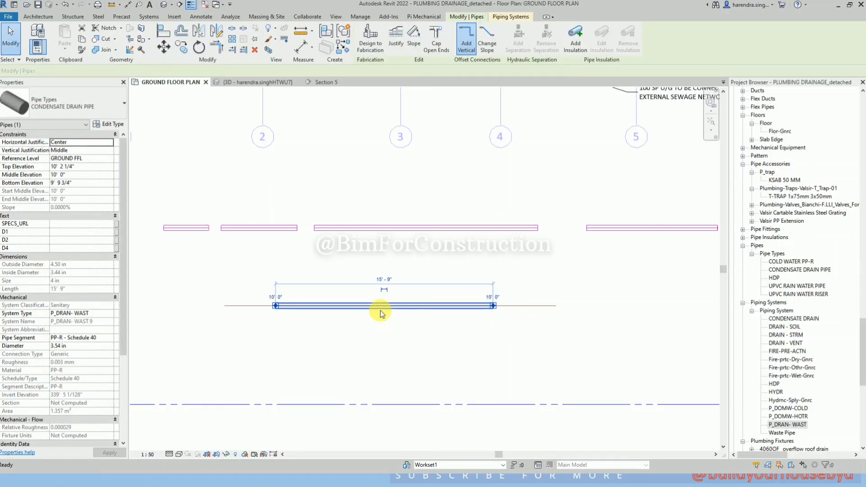
{"action": "key", "text": "c"}
{"action": "key", "text": "s"}
{"action": "left_click", "coordinate": [372, 49]}
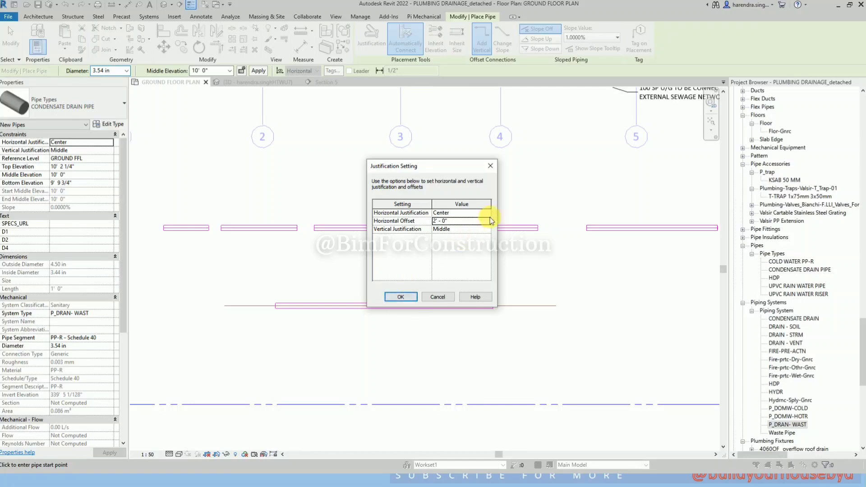
{"action": "left_click", "coordinate": [489, 214]}
{"action": "left_click", "coordinate": [489, 214]}
{"action": "left_click", "coordinate": [401, 297]}
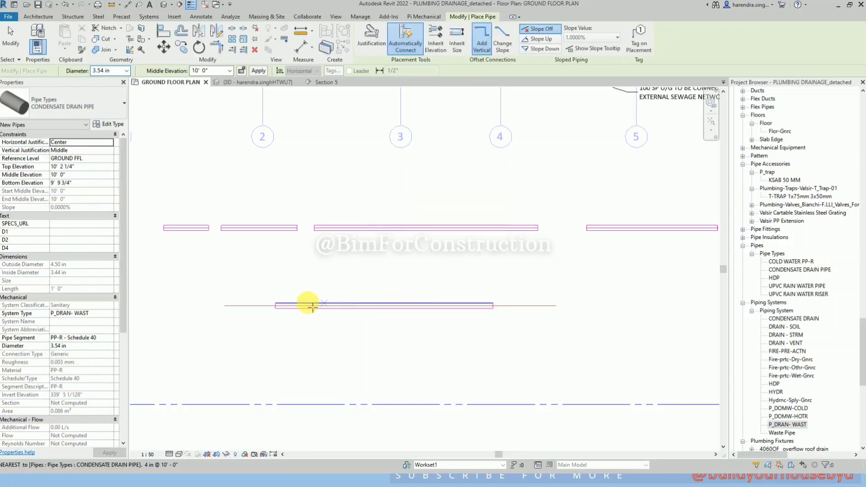
- Draw the offset pipe by tracing the detail line from near its left end to near its right end
{"action": "left_click", "coordinate": [231, 306]}
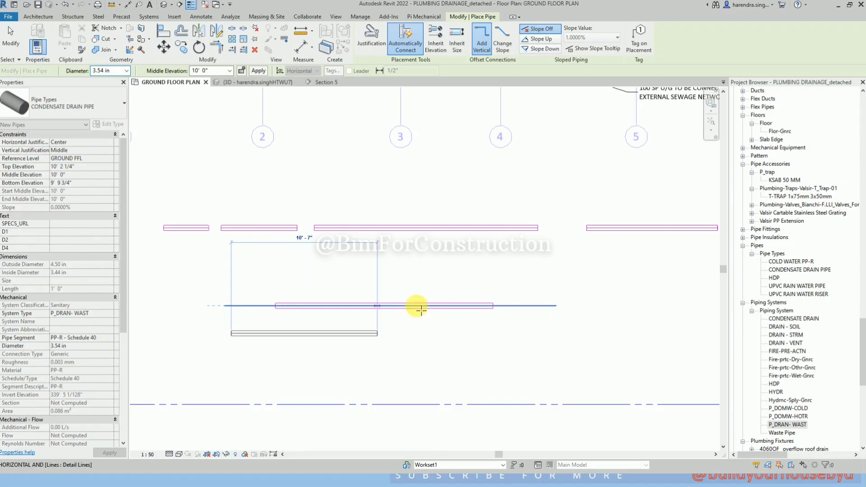
{"action": "left_click", "coordinate": [552, 307]}
{"action": "key", "text": "Escape"}
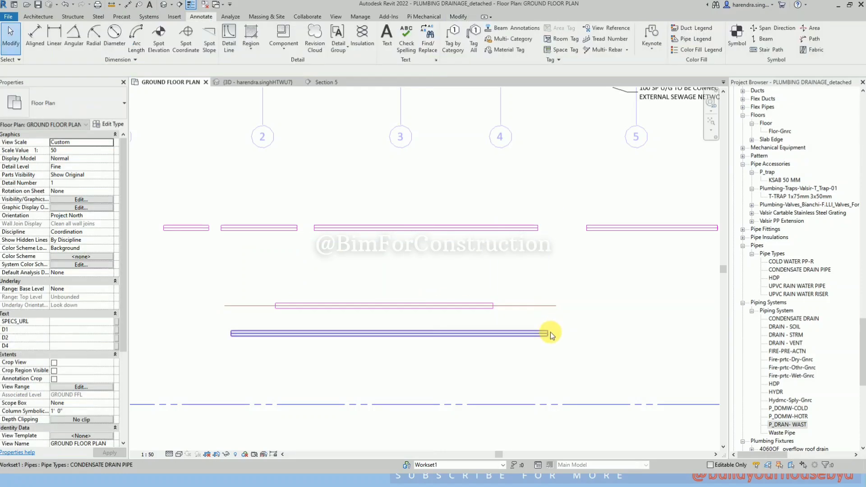
- Dimension the distance between the detail line and the offset pipe's centerline, and move the dimension text above the line
{"action": "key", "text": "d"}
{"action": "key", "text": "i"}
{"action": "left_click", "coordinate": [547, 307]}
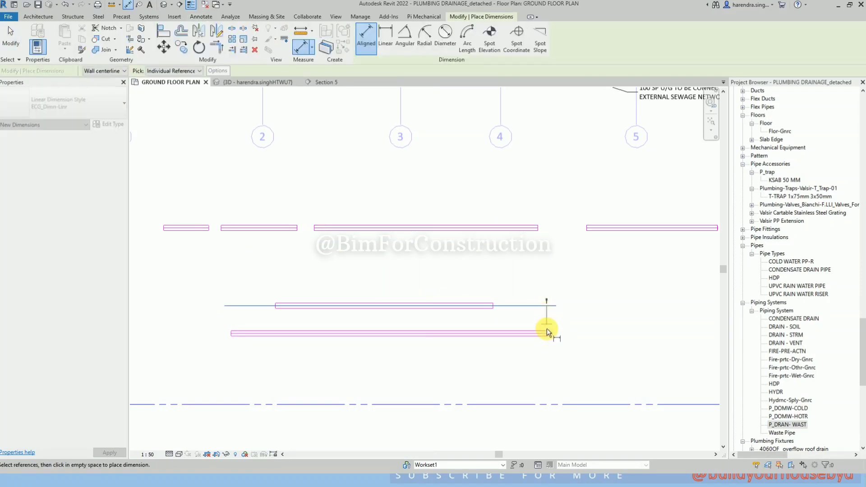
{"action": "left_click", "coordinate": [539, 334]}
{"action": "left_click", "coordinate": [585, 345]}
{"action": "key", "text": "Escape"}
{"action": "key", "text": "Escape"}
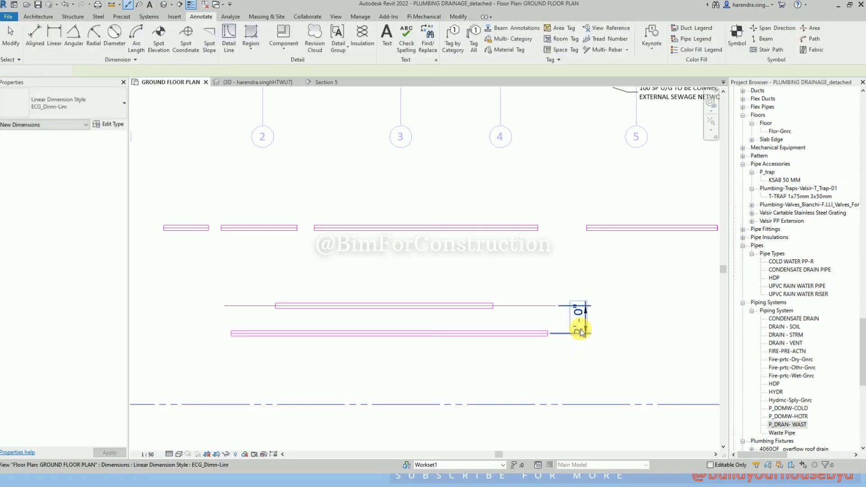
{"action": "left_click", "coordinate": [581, 323]}
{"action": "left_click_drag", "start_coordinate": [580, 315], "coordinate": [573, 264]}
{"action": "left_click", "coordinate": [603, 284]}
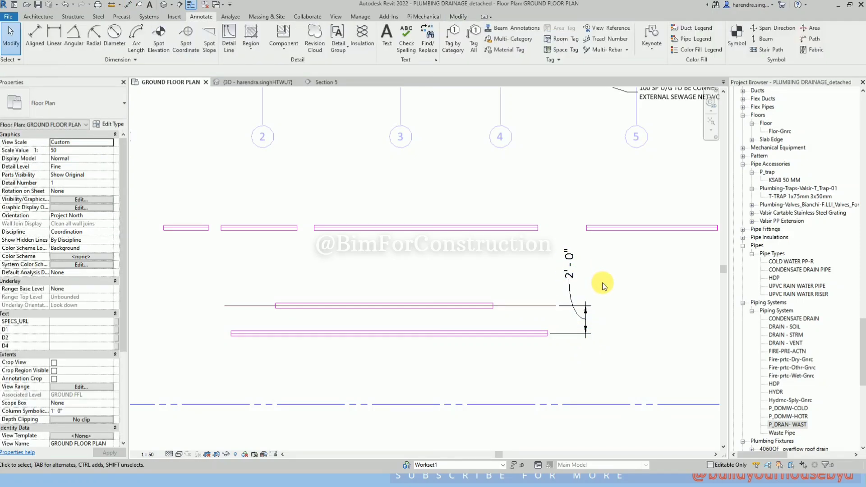
- Review the justification and horizontal offset settings of a pipe matching the offset pipe, keeping Center, 2'-0" and Middle
{"action": "left_click", "coordinate": [460, 337]}
{"action": "key", "text": "c"}
{"action": "key", "text": "s"}
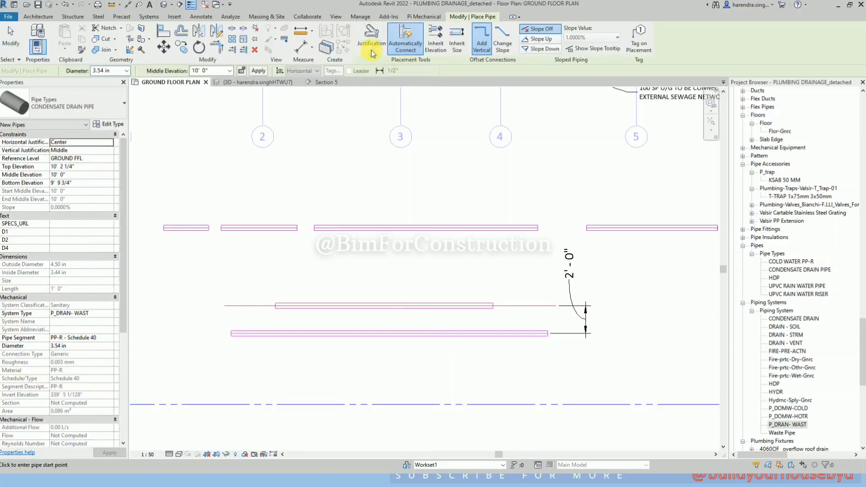
{"action": "left_click", "coordinate": [372, 41]}
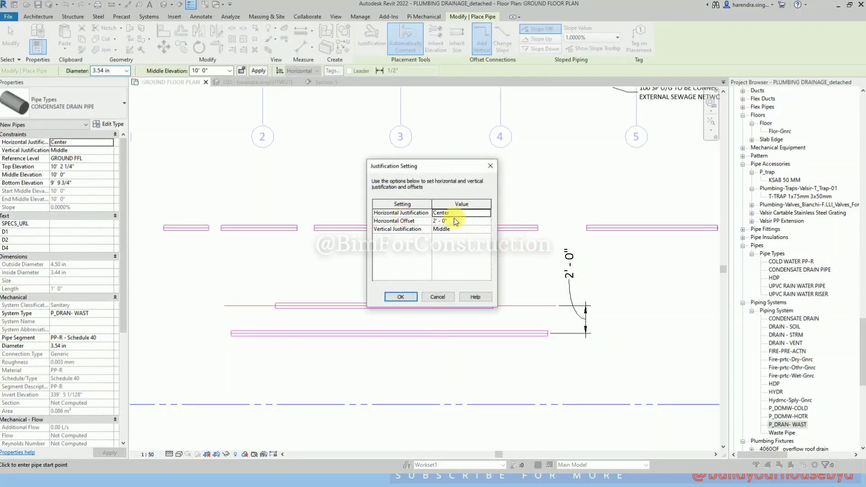
{"action": "left_click", "coordinate": [414, 224]}
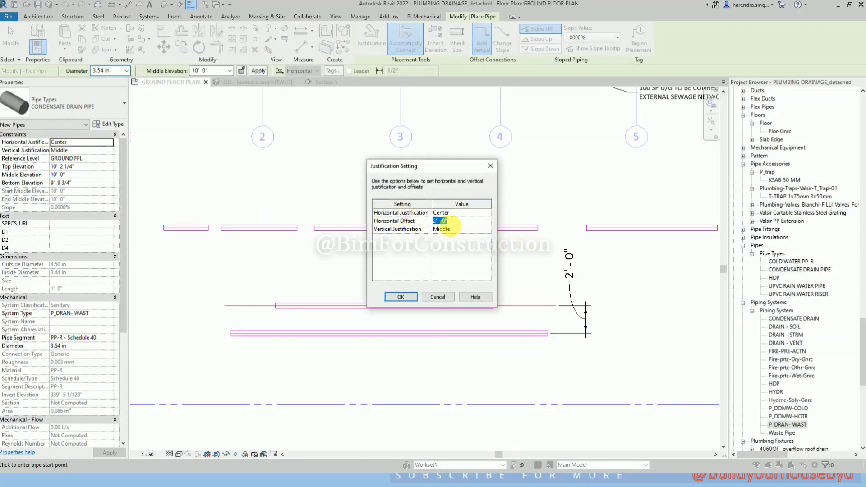
{"action": "left_click", "coordinate": [399, 296]}
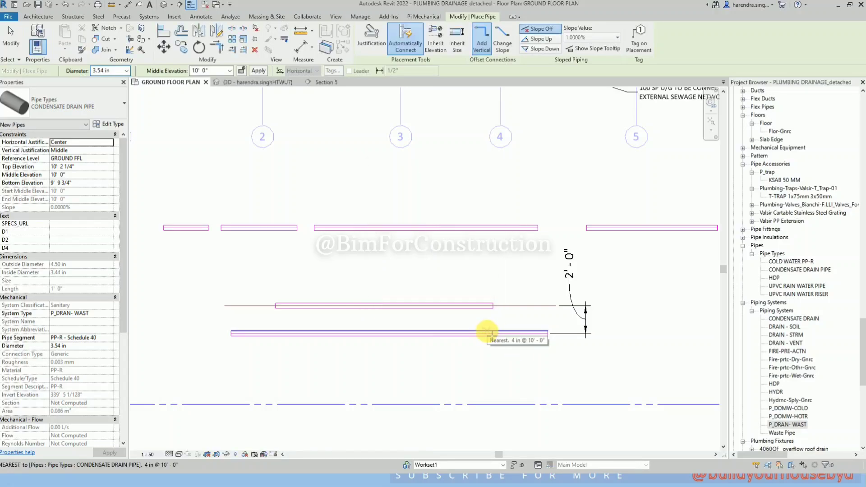
{"action": "key", "text": "Escape"}
{"action": "key", "text": "Escape"}
- Start another pipe matching the offset pipe, with Automatically Connect turned off
{"action": "scroll", "coordinate": [386, 327], "scroll_direction": "down", "scroll_amount": 4}
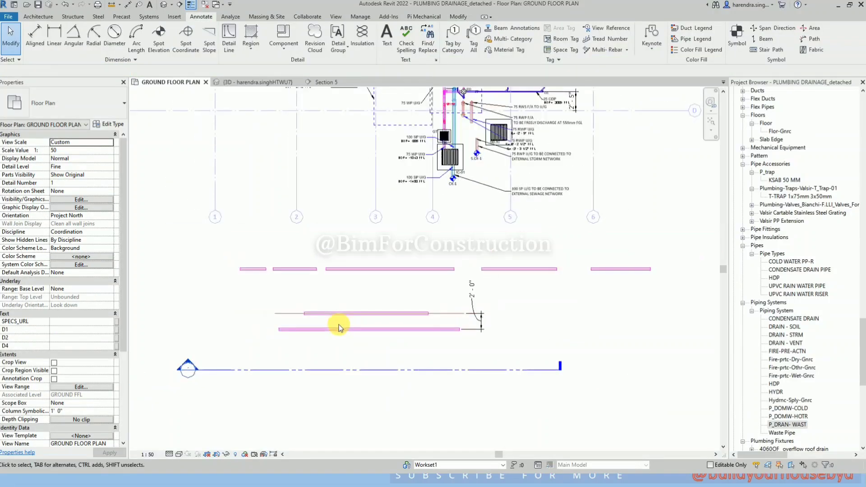
{"action": "left_click", "coordinate": [373, 331]}
{"action": "key", "text": "c"}
{"action": "key", "text": "s"}
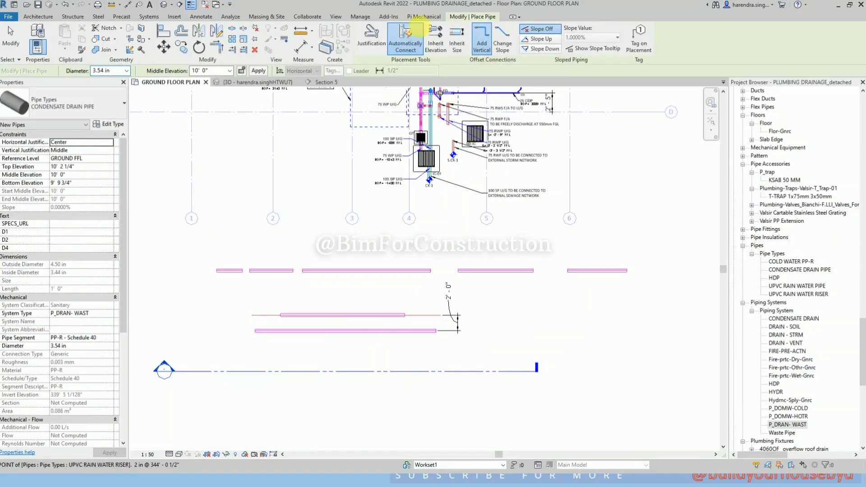
{"action": "left_click", "coordinate": [404, 39]}
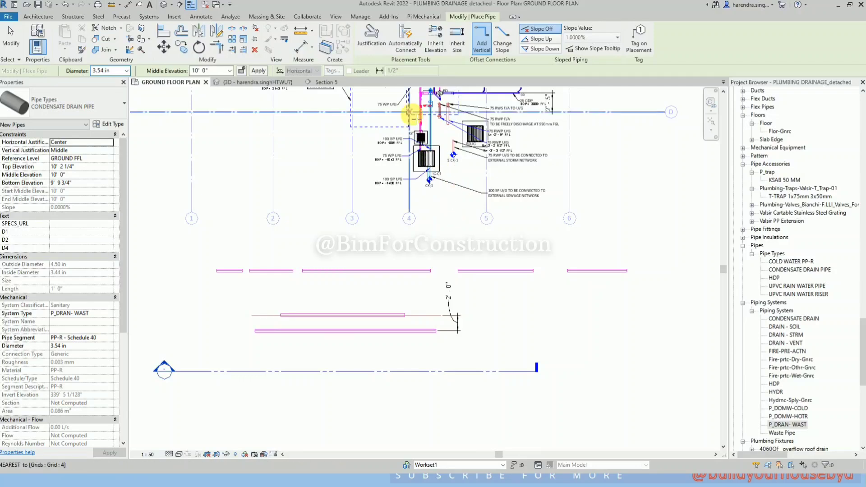
{"action": "scroll", "coordinate": [413, 116], "scroll_direction": "down", "scroll_amount": 2}
{"action": "scroll", "coordinate": [356, 328], "scroll_direction": "up", "scroll_amount": 5}
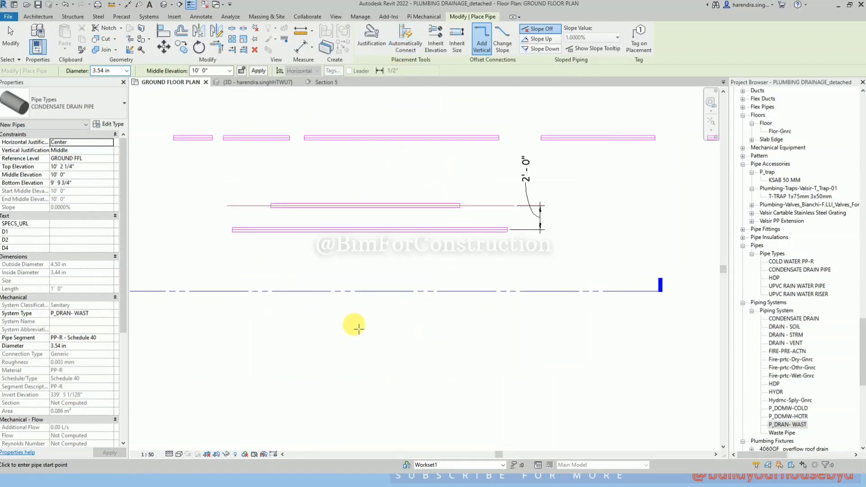
- Begin a branch pipe below the section line and set its horizontal offset to 0'-0", keeping Center and Middle
{"action": "left_click", "coordinate": [325, 330]}
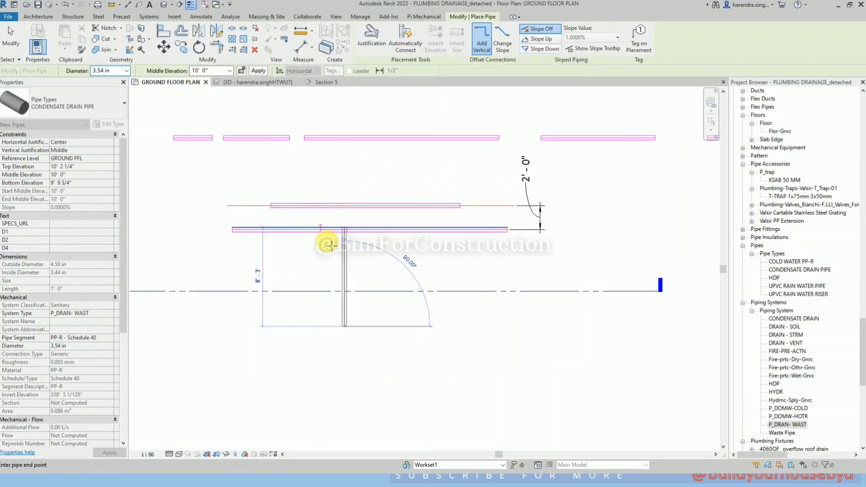
{"action": "scroll", "coordinate": [338, 257], "scroll_direction": "up", "scroll_amount": 3}
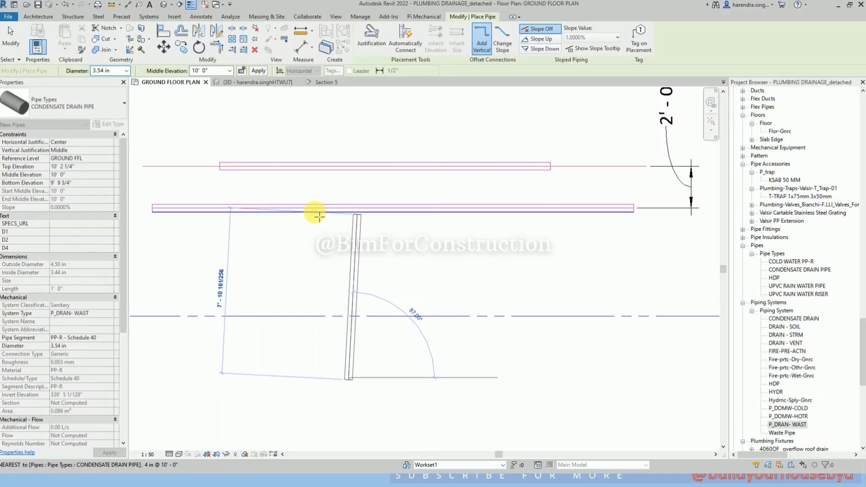
{"action": "left_click", "coordinate": [368, 43]}
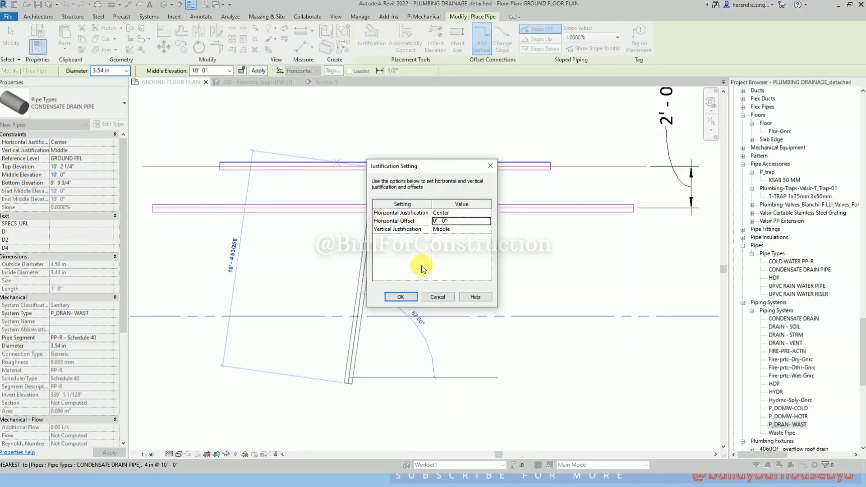
{"action": "left_click", "coordinate": [402, 297]}
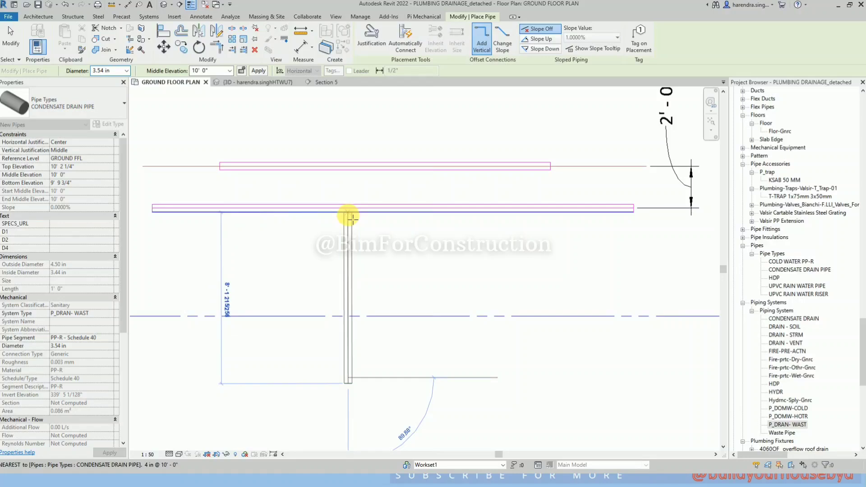
- End the branch pipe perpendicular to the offset pipe at its lower edge, making it about 7'-10 1/2" long
{"action": "scroll", "coordinate": [308, 269], "scroll_direction": "down", "scroll_amount": 1}
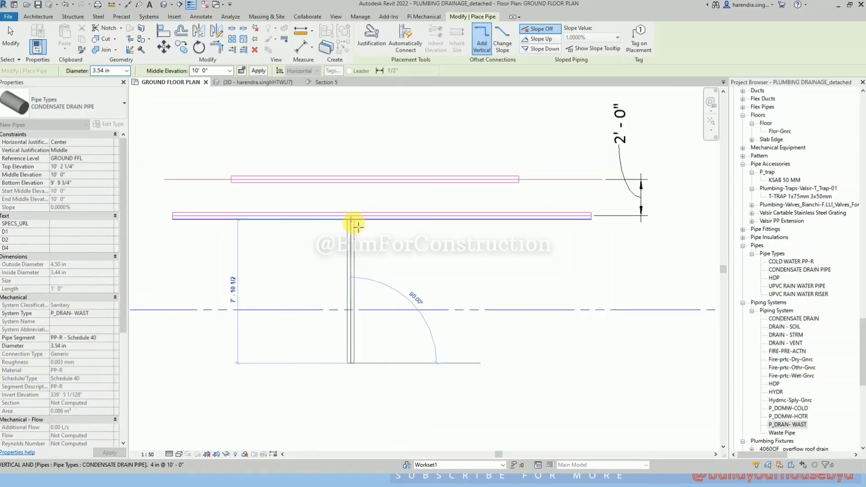
{"action": "left_click", "coordinate": [353, 222]}
{"action": "key", "text": "Escape"}
{"action": "key", "text": "Escape"}
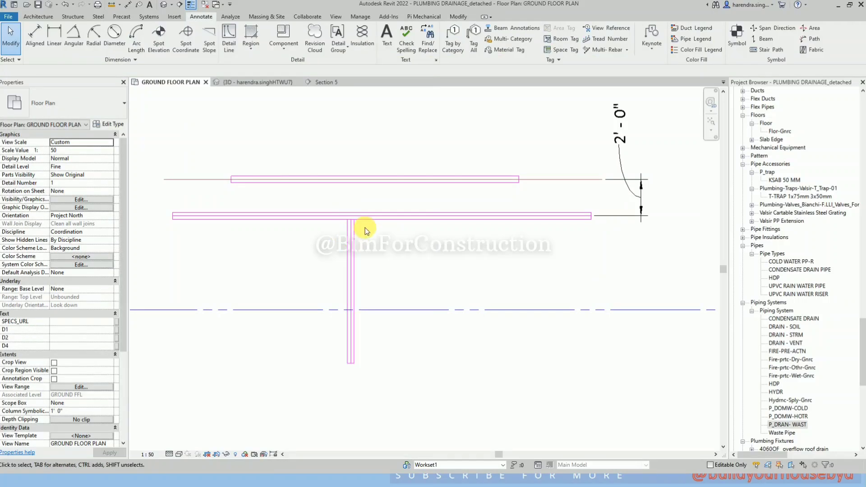
- Inspect the junction between the branch pipe and the offset pipe in the 3D view
{"action": "left_click", "coordinate": [264, 82]}
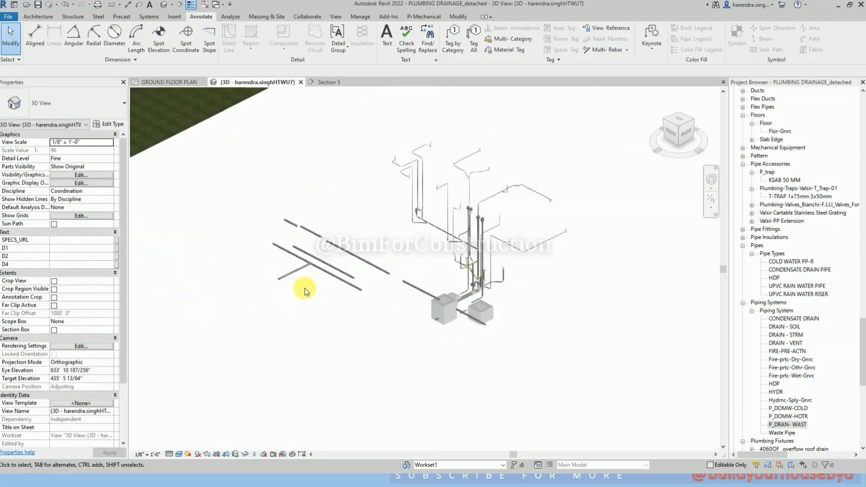
{"action": "scroll", "coordinate": [319, 270], "scroll_direction": "up", "scroll_amount": 6}
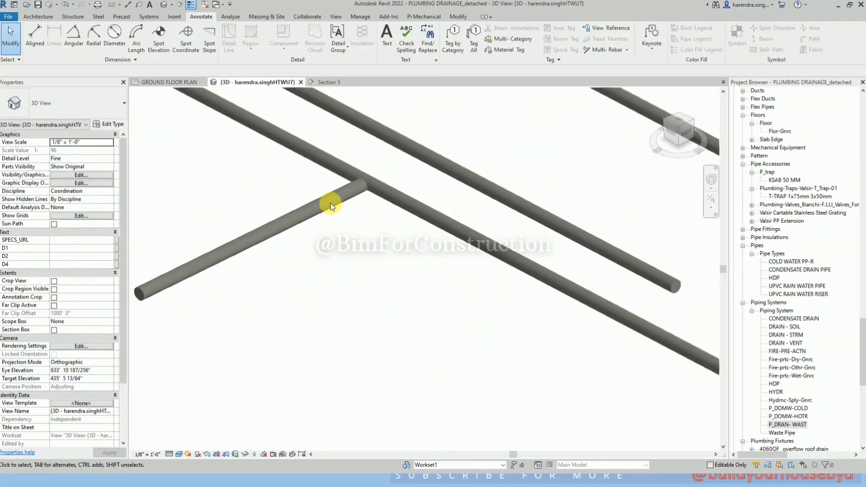
{"action": "left_click", "coordinate": [331, 205]}
{"action": "middle_click_drag", "start_coordinate": [358, 184], "coordinate": [372, 300], "text": "shift"}
{"action": "left_click", "coordinate": [391, 174]}
{"action": "key", "text": "Escape"}
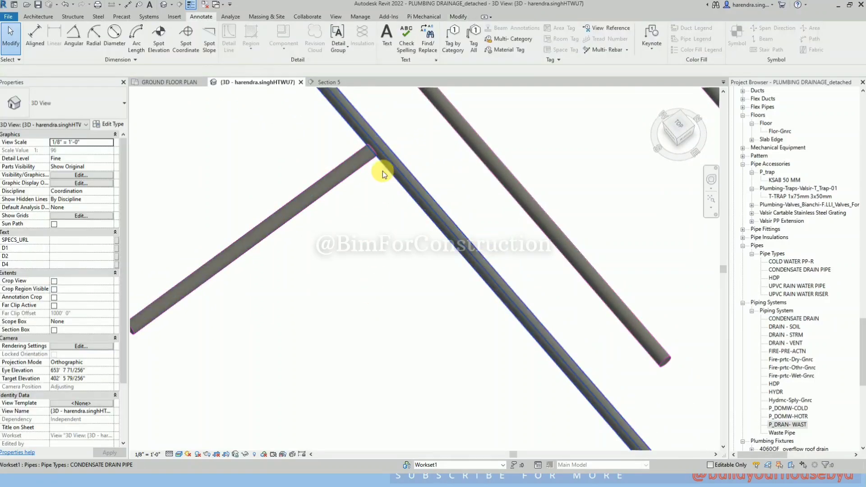
- In the ground floor plan, draw a second parallel branch pipe up to the offset pipe's centerline with Automatically Connect turned on
{"action": "left_click", "coordinate": [190, 83]}
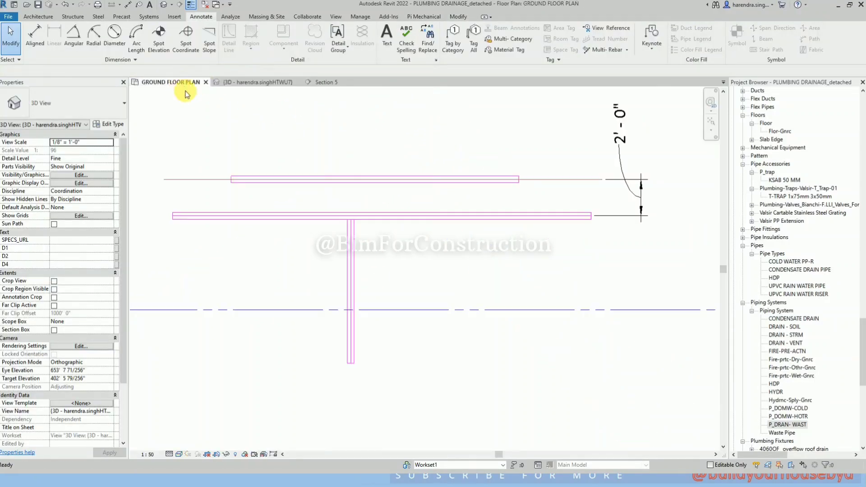
{"action": "left_click", "coordinate": [355, 269]}
{"action": "key", "text": "c"}
{"action": "key", "text": "s"}
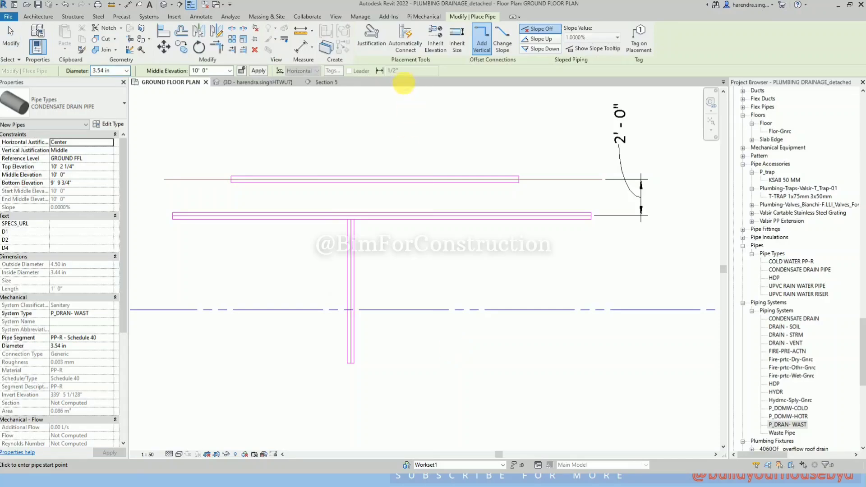
{"action": "left_click", "coordinate": [406, 44]}
{"action": "left_click", "coordinate": [411, 360]}
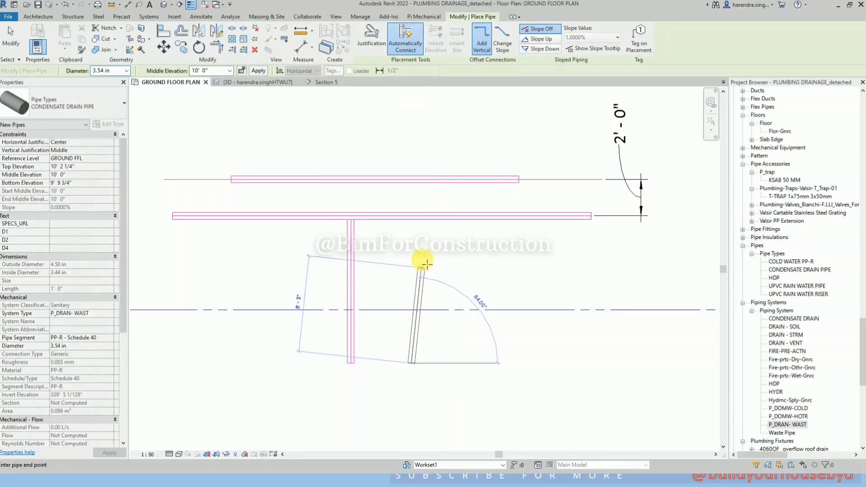
{"action": "left_click", "coordinate": [412, 217]}
{"action": "key", "text": "Escape"}
{"action": "key", "text": "Escape"}
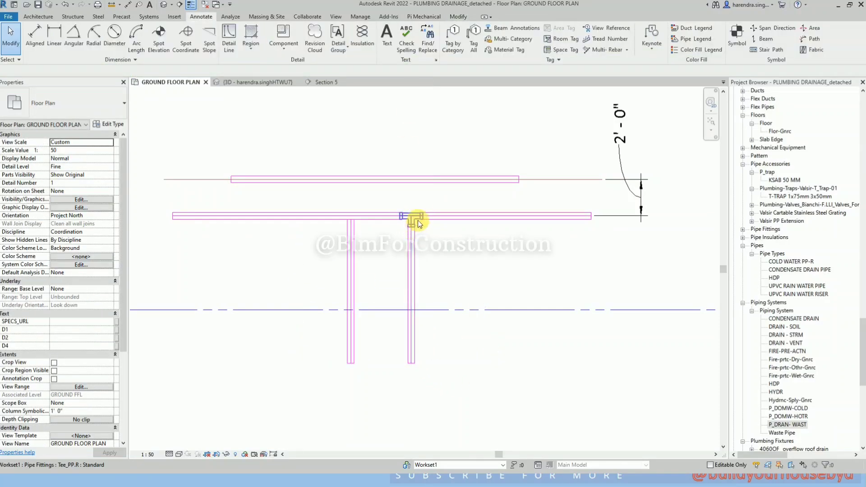
- Select the entire pipe run connected through the tee and check its element categories in the Filter
{"action": "key", "text": "Tab"}
{"action": "left_click", "coordinate": [417, 220]}
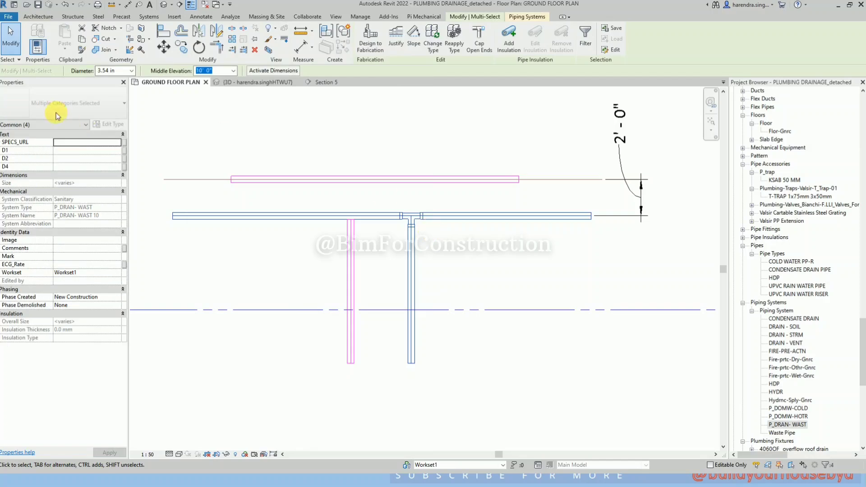
{"action": "left_click", "coordinate": [586, 49]}
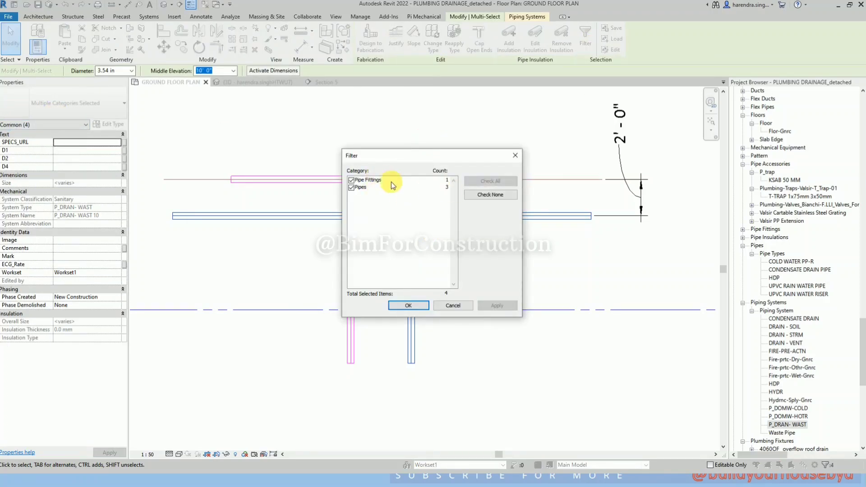
{"action": "key", "text": "Escape"}
{"action": "key", "text": "Escape"}
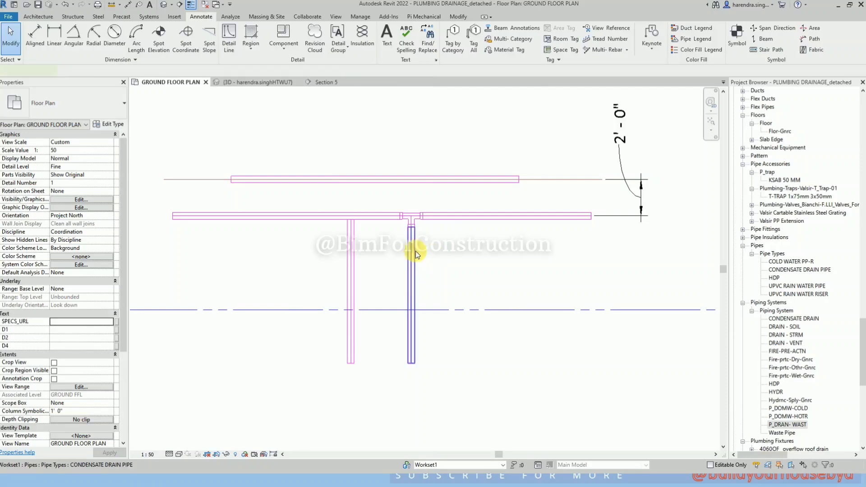
- Select the second branch, both halves of the offset pipe and the tee individually, and check the selection in the Filter
{"action": "left_click", "coordinate": [413, 249]}
{"action": "left_click", "coordinate": [455, 219], "text": "ctrl"}
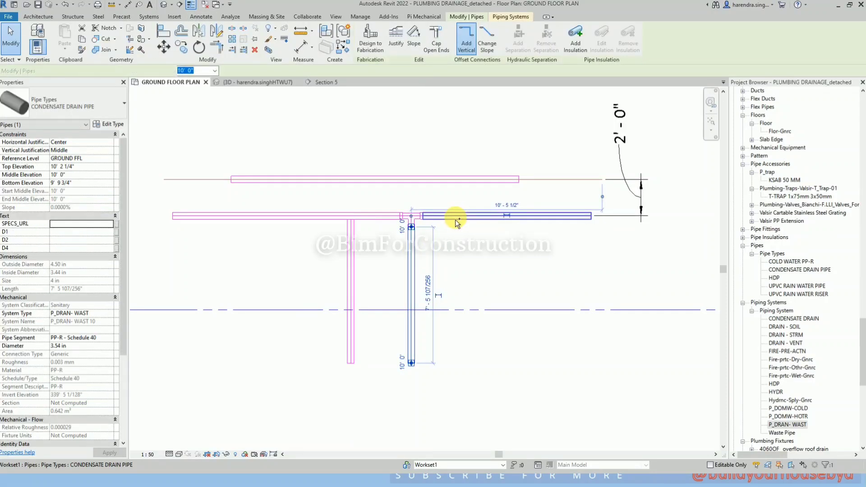
{"action": "left_click", "coordinate": [371, 215], "text": "ctrl"}
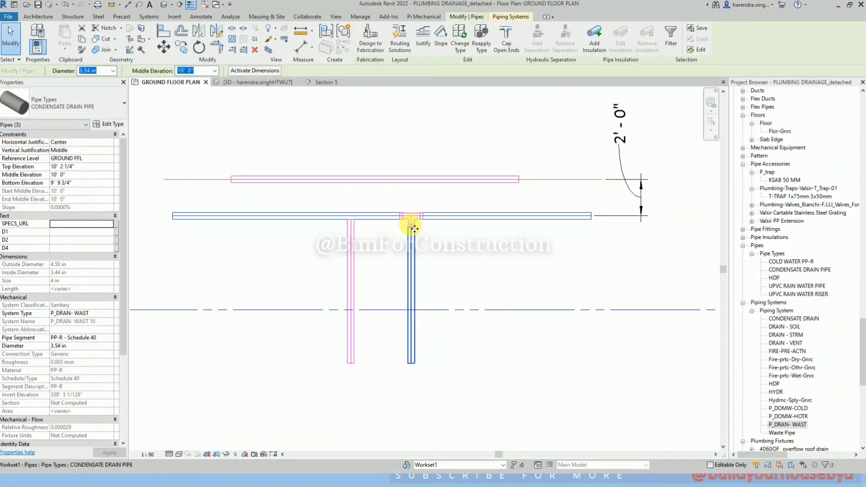
{"action": "left_click", "coordinate": [410, 220], "text": "ctrl"}
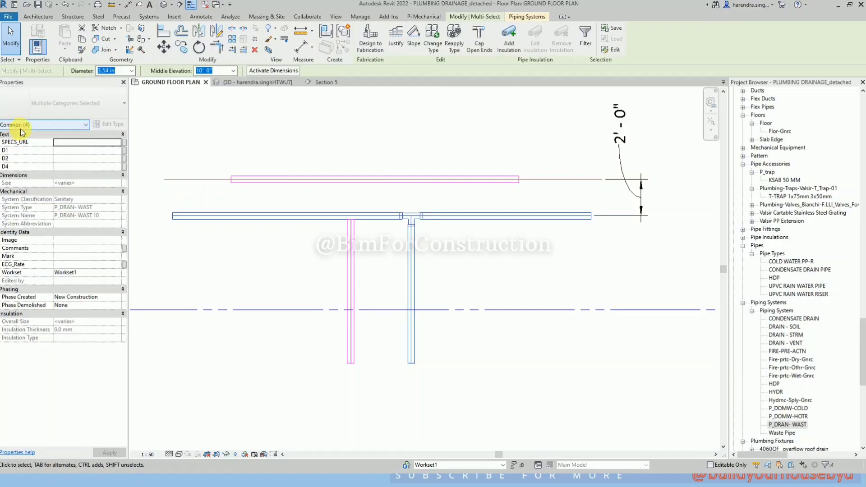
{"action": "left_click", "coordinate": [588, 42]}
{"action": "key", "text": "Escape"}
{"action": "key", "text": "Escape"}
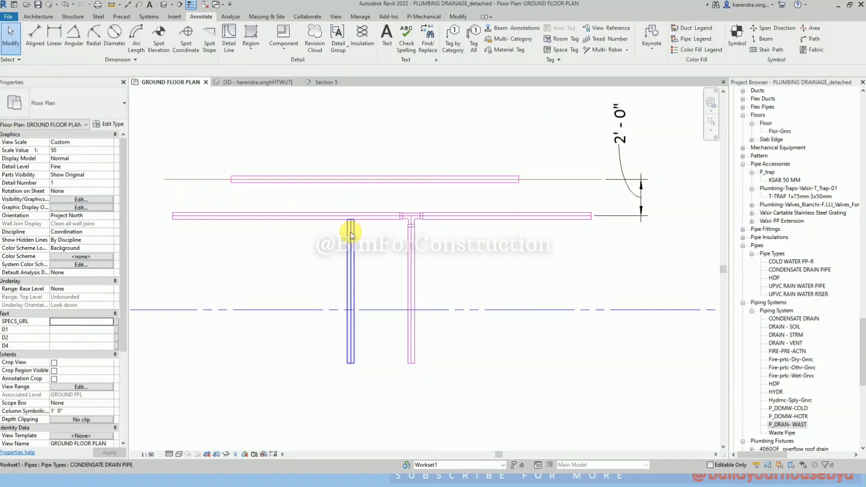
- Check what is connected to the first branch pipe, and start a pipe matching the second branch
{"action": "key", "text": "Tab"}
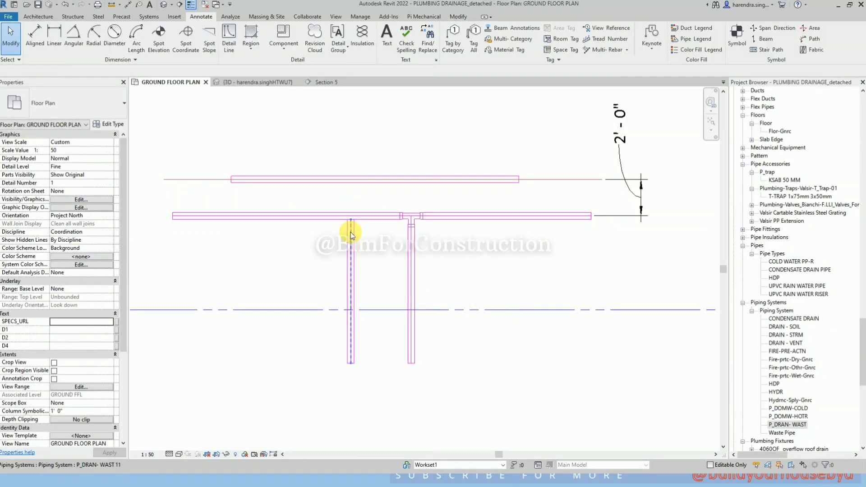
{"action": "left_click", "coordinate": [412, 242]}
{"action": "key", "text": "c"}
{"action": "key", "text": "s"}
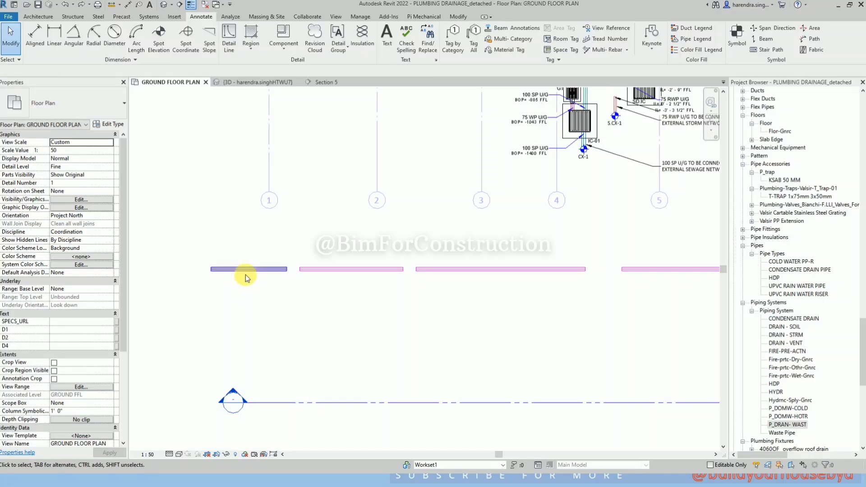
- Select the top-justified pipe near grid 1 in the plan and select the same pipe in Section 5
{"action": "left_click", "coordinate": [260, 269]}
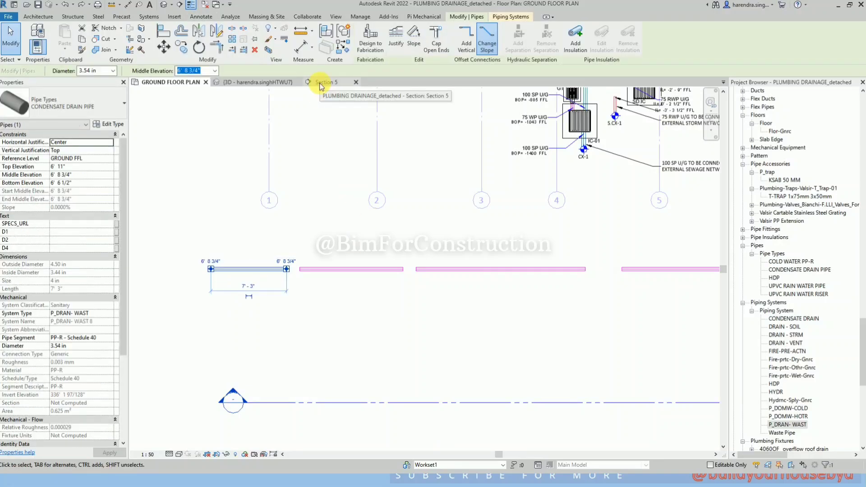
{"action": "left_click", "coordinate": [321, 82]}
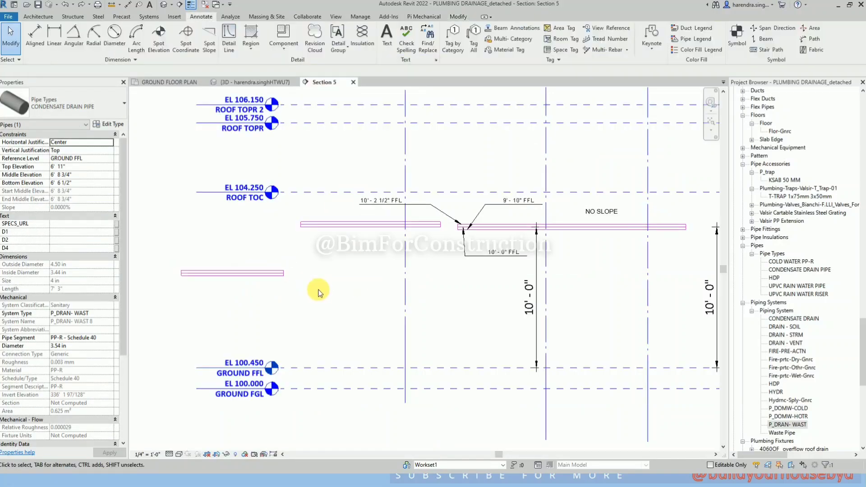
{"action": "left_click", "coordinate": [268, 278]}
{"action": "left_click", "coordinate": [269, 274]}
- Try to continue the lower, top-justified pipe in Section 5 with a new pipe drawn from its left end
{"action": "scroll", "coordinate": [187, 275], "scroll_direction": "up", "scroll_amount": 5}
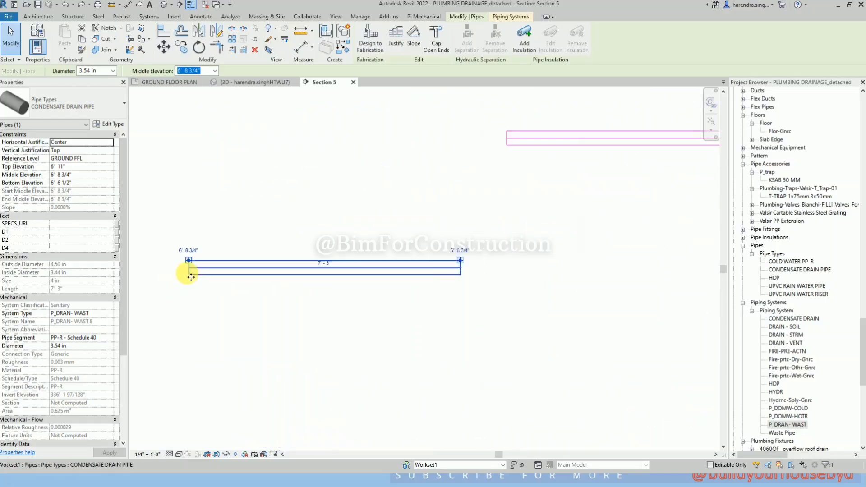
{"action": "right_click", "coordinate": [190, 247]}
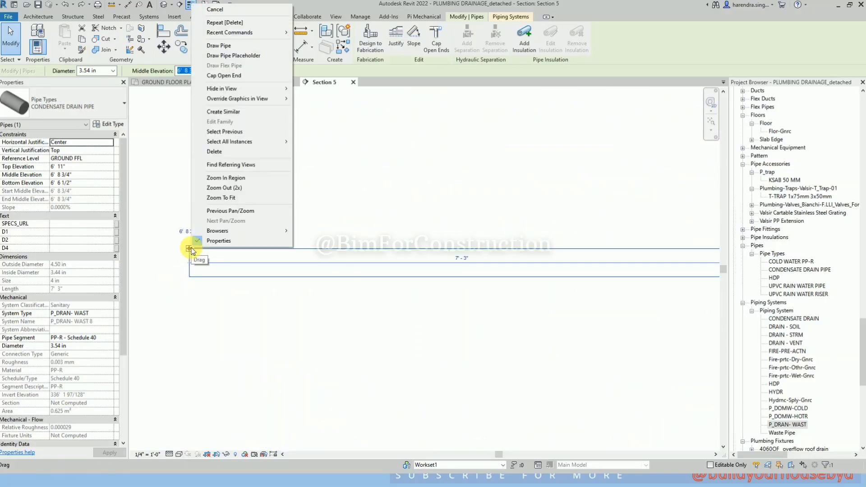
{"action": "left_click", "coordinate": [218, 49]}
{"action": "scroll", "coordinate": [369, 228], "scroll_direction": "down", "scroll_amount": 3}
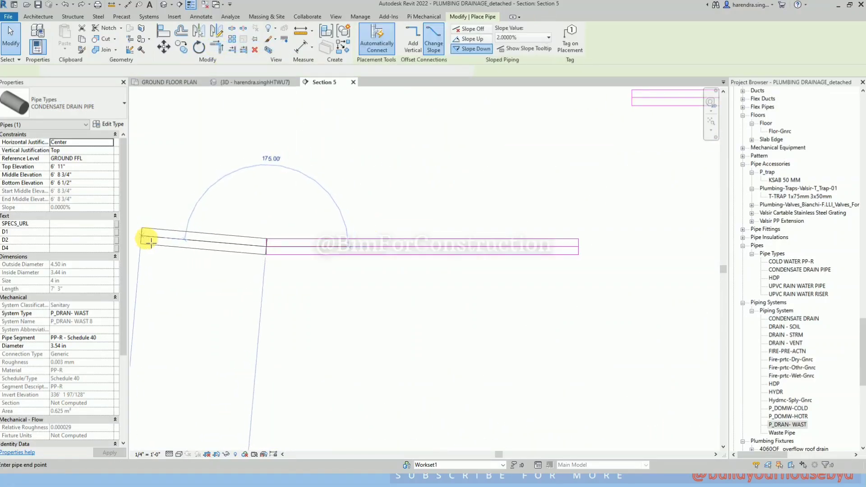
{"action": "left_click", "coordinate": [151, 245]}
{"action": "key", "text": "Escape"}
- Select the top-justified pipe and the bottom-justified pipe individually, and compare where the connection point sits at their ends
{"action": "scroll", "coordinate": [151, 245], "scroll_direction": "down", "scroll_amount": 3}
{"action": "left_click", "coordinate": [210, 262]}
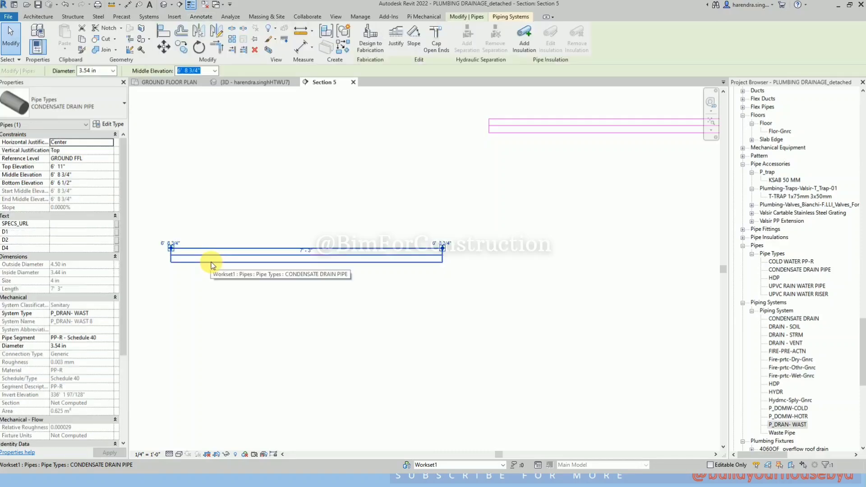
{"action": "scroll", "coordinate": [216, 266], "scroll_direction": "down", "scroll_amount": 2}
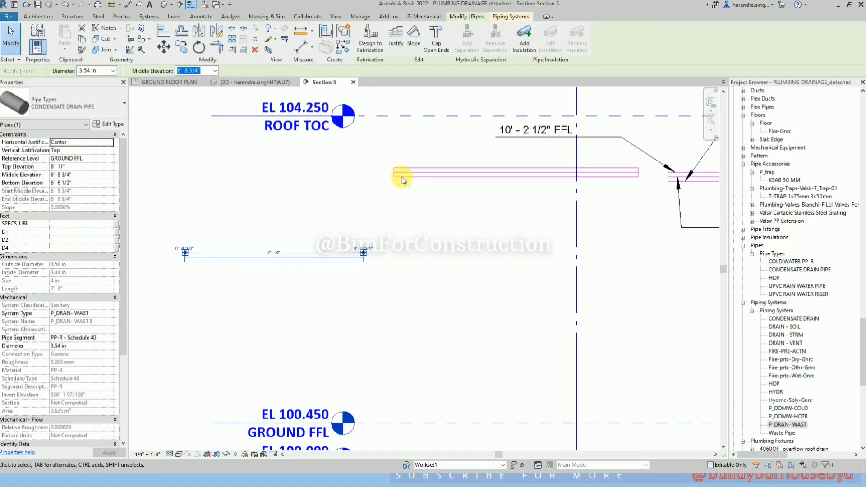
{"action": "left_click", "coordinate": [445, 170]}
{"action": "scroll", "coordinate": [398, 177], "scroll_direction": "up", "scroll_amount": 3}
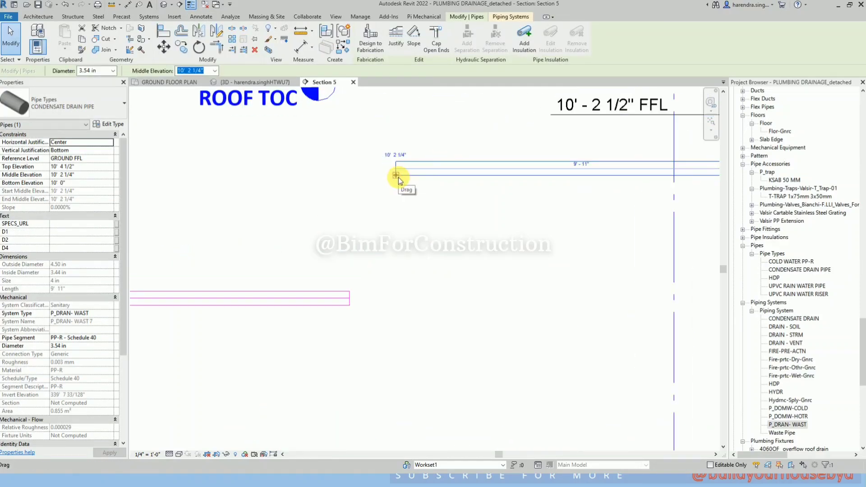
- Check the connection point at the left end of the middle-justified pipe, and reselect the top-justified pipe
{"action": "scroll", "coordinate": [399, 177], "scroll_direction": "down", "scroll_amount": 3}
{"action": "scroll", "coordinate": [288, 218], "scroll_direction": "down", "scroll_amount": 1}
{"action": "left_click", "coordinate": [578, 198]}
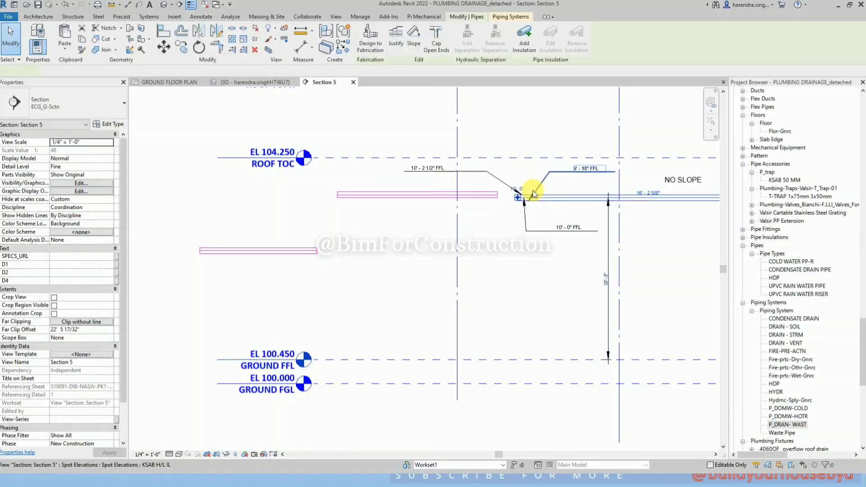
{"action": "scroll", "coordinate": [516, 194], "scroll_direction": "up", "scroll_amount": 2}
{"action": "scroll", "coordinate": [517, 198], "scroll_direction": "up", "scroll_amount": 2}
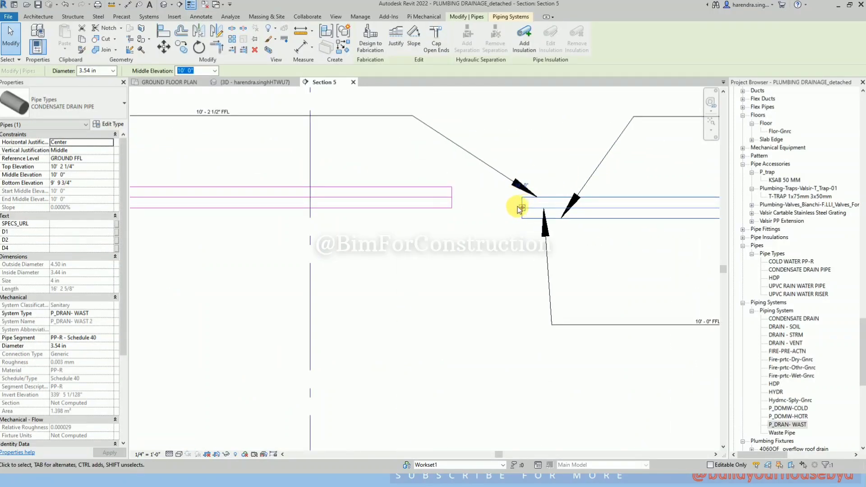
{"action": "scroll", "coordinate": [563, 195], "scroll_direction": "down", "scroll_amount": 2}
{"action": "scroll", "coordinate": [566, 195], "scroll_direction": "down", "scroll_amount": 2}
{"action": "left_click", "coordinate": [377, 231]}
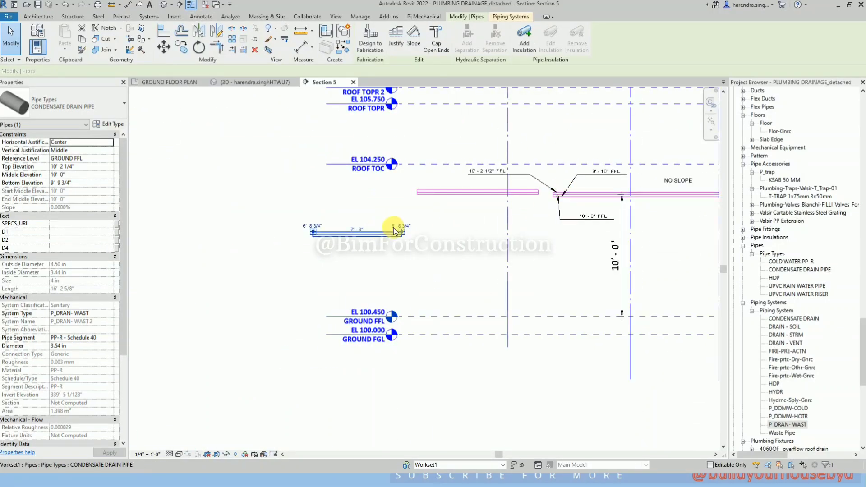
- Set the lower condensate drain pipe's justification to middle center in Section 5
{"action": "left_click", "coordinate": [394, 39]}
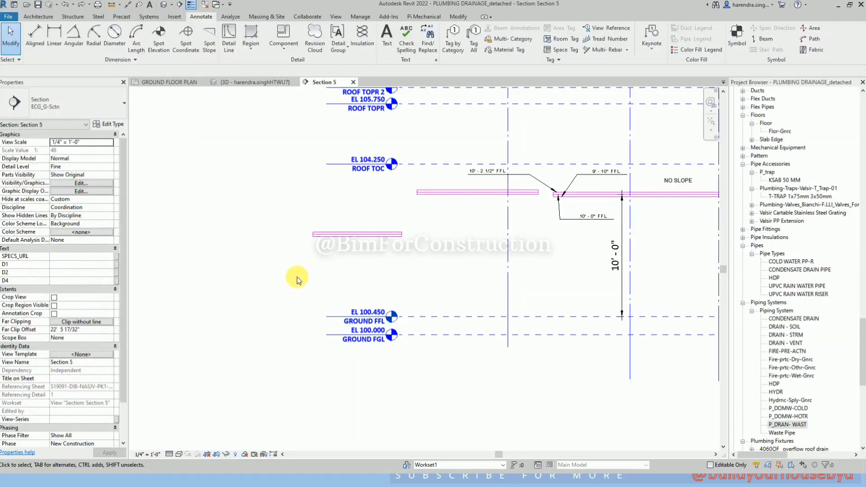
{"action": "scroll", "coordinate": [317, 239], "scroll_direction": "up", "scroll_amount": 5}
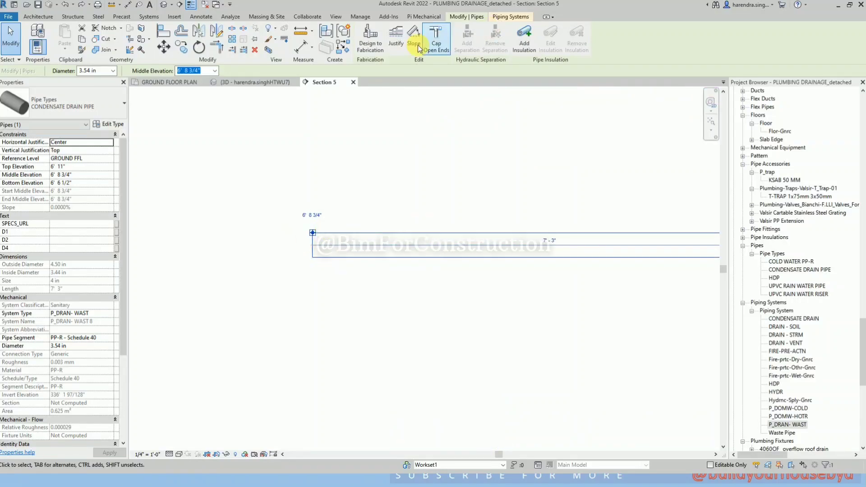
{"action": "left_click", "coordinate": [393, 48]}
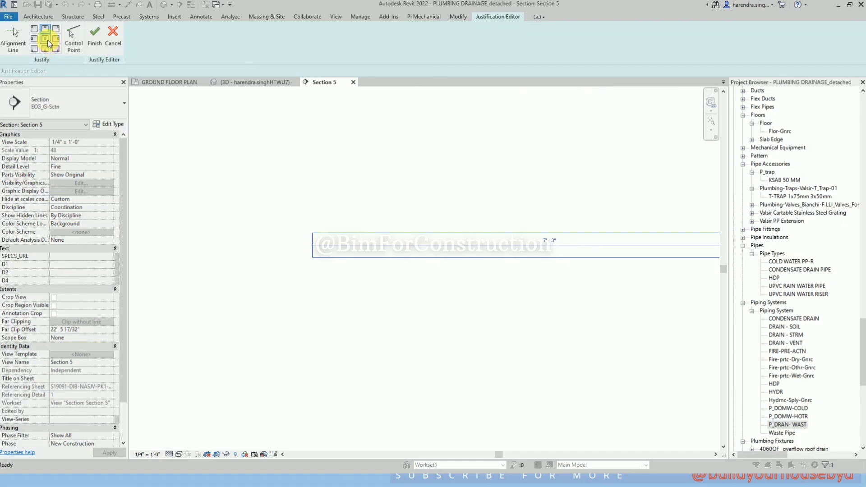
{"action": "left_click", "coordinate": [48, 40]}
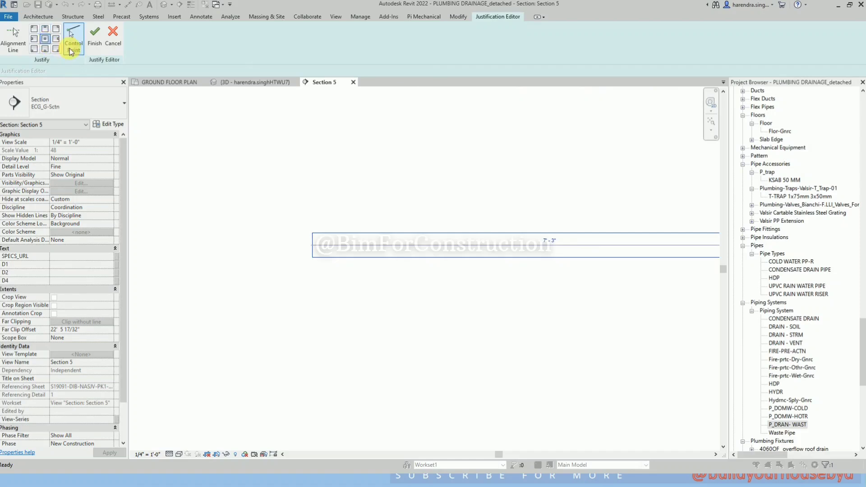
{"action": "left_click", "coordinate": [94, 44]}
{"action": "left_click", "coordinate": [327, 253]}
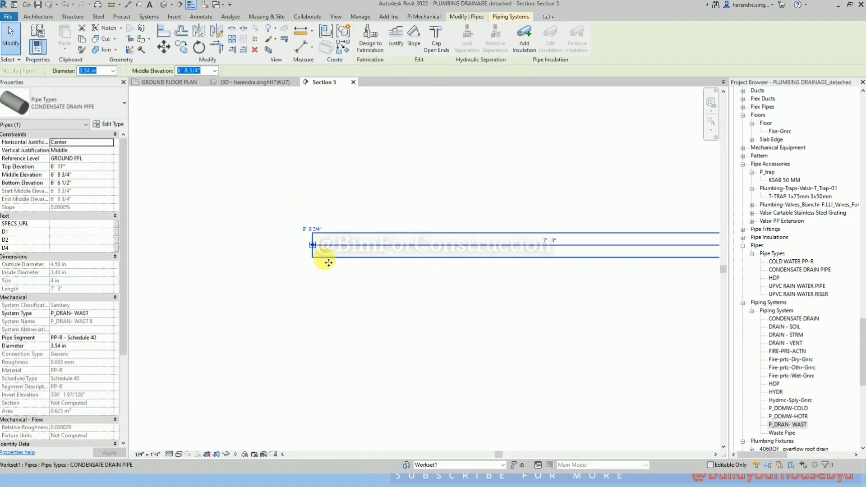
- Change the justification of the neighbouring upper drain pipe to middle center and reselect it
{"action": "scroll", "coordinate": [315, 249], "scroll_direction": "down", "scroll_amount": 4}
{"action": "left_click_drag", "start_coordinate": [309, 261], "coordinate": [449, 193]}
{"action": "scroll", "coordinate": [448, 193], "scroll_direction": "up", "scroll_amount": 2}
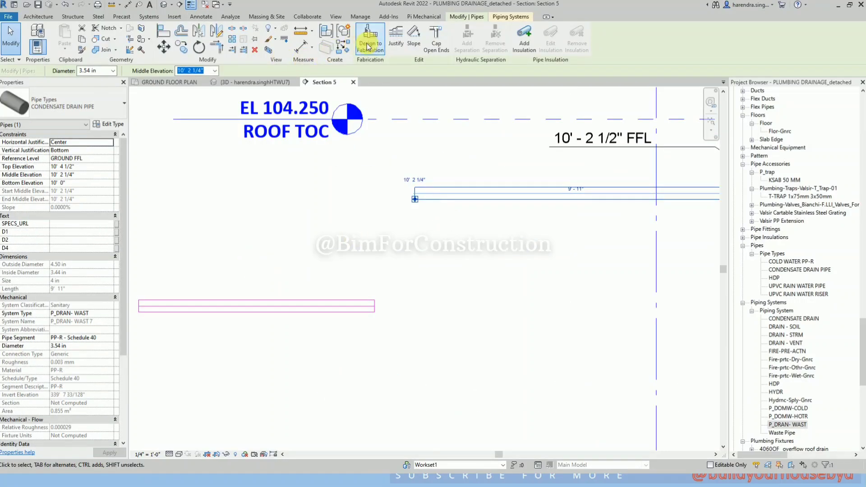
{"action": "left_click", "coordinate": [395, 39]}
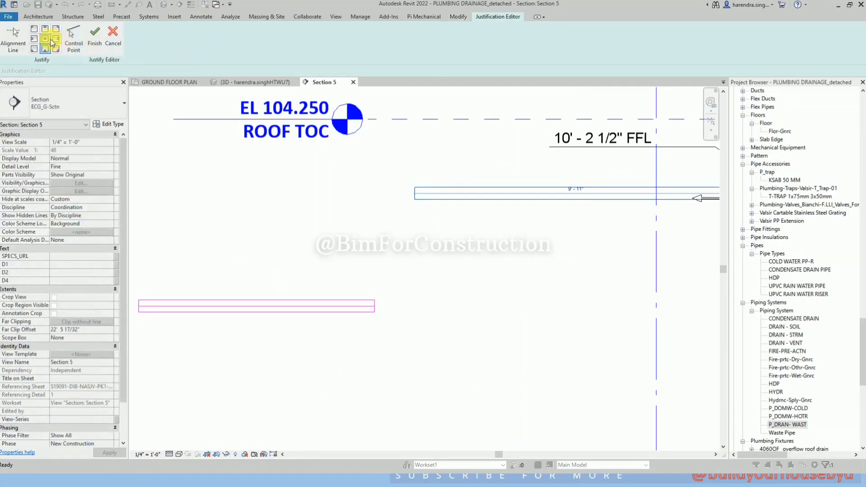
{"action": "left_click", "coordinate": [95, 37]}
{"action": "left_click", "coordinate": [434, 195]}
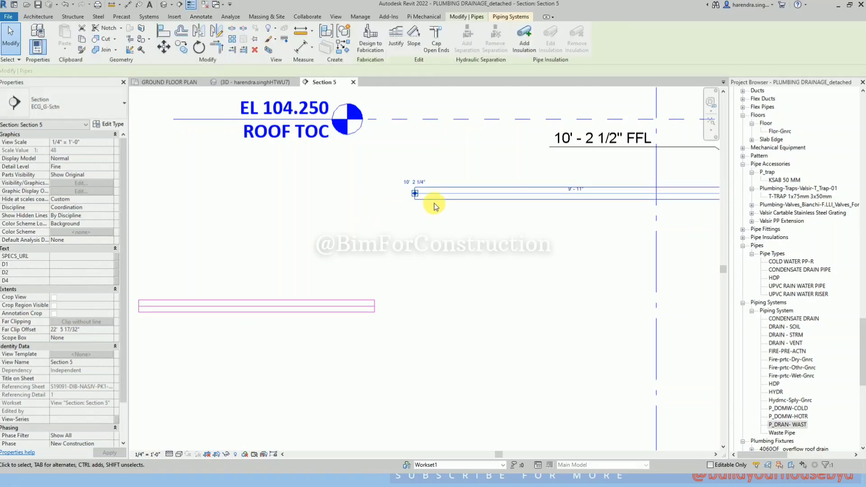
- Examine the justification and elevation properties of the lower and upper drain pipes in the section
{"action": "left_click", "coordinate": [364, 225]}
{"action": "scroll", "coordinate": [365, 226], "scroll_direction": "down", "scroll_amount": 5}
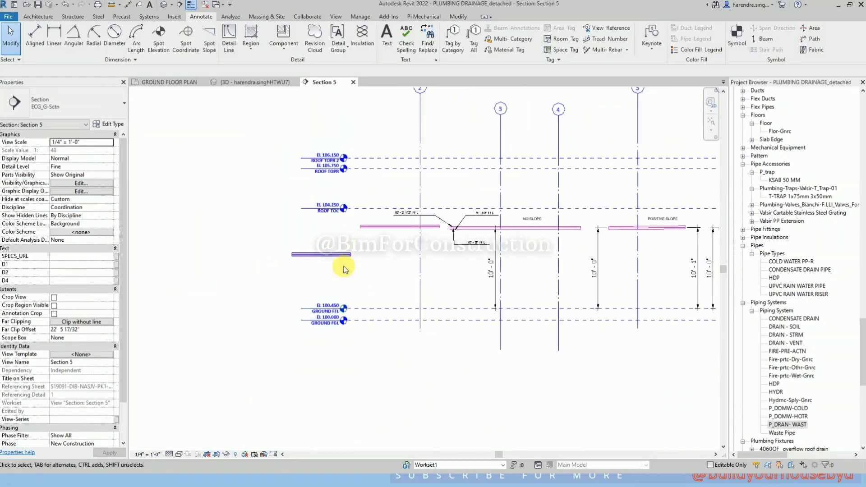
{"action": "left_click", "coordinate": [324, 254]}
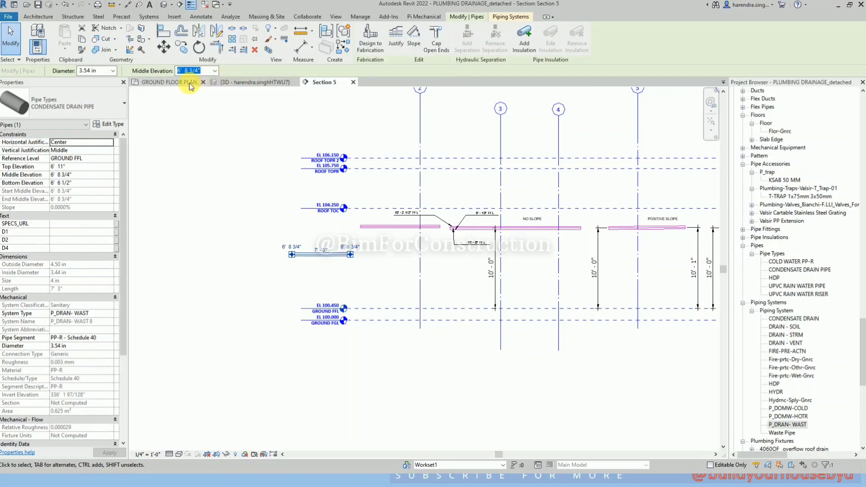
{"action": "scroll", "coordinate": [368, 246], "scroll_direction": "up", "scroll_amount": 4}
{"action": "left_click", "coordinate": [371, 253]}
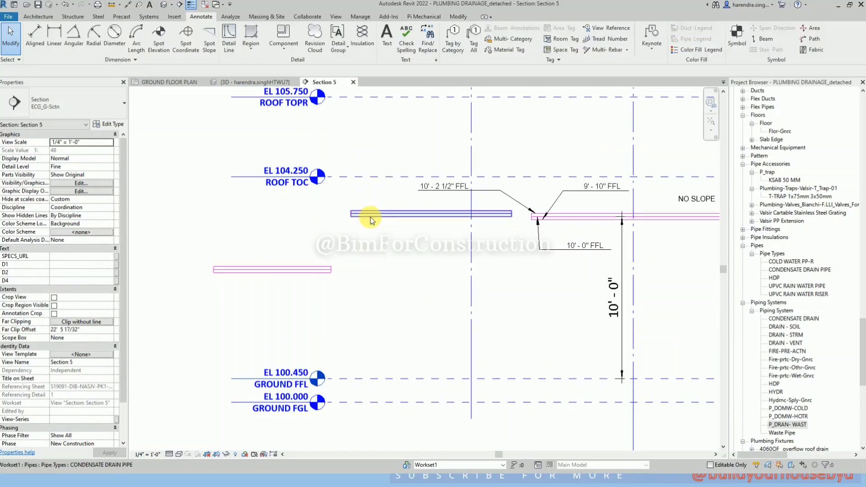
{"action": "left_click", "coordinate": [322, 268]}
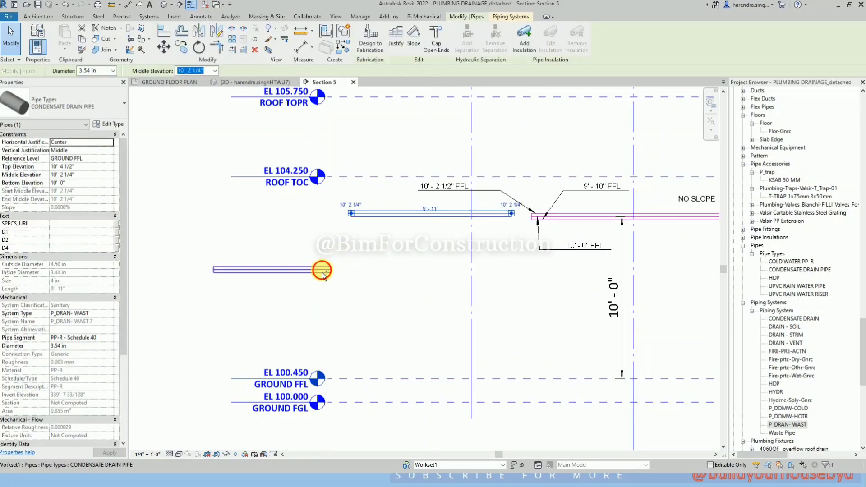
{"action": "left_click", "coordinate": [355, 225], "text": "ctrl"}
{"action": "key", "text": "Escape"}
- In the ground floor plan, extend the upper pipe onto the lower pipe's end using Add Vertical, and check the connection in Section 5
{"action": "left_click", "coordinate": [175, 82]}
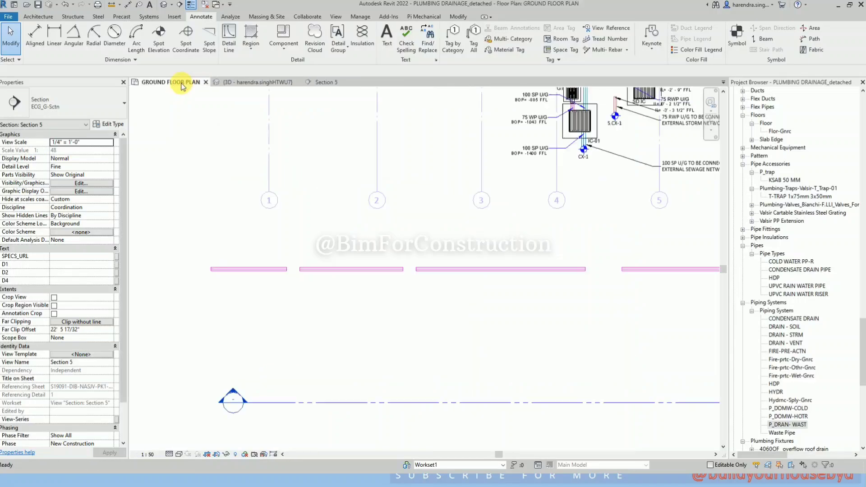
{"action": "left_click", "coordinate": [299, 270]}
{"action": "scroll", "coordinate": [297, 274], "scroll_direction": "up", "scroll_amount": 3}
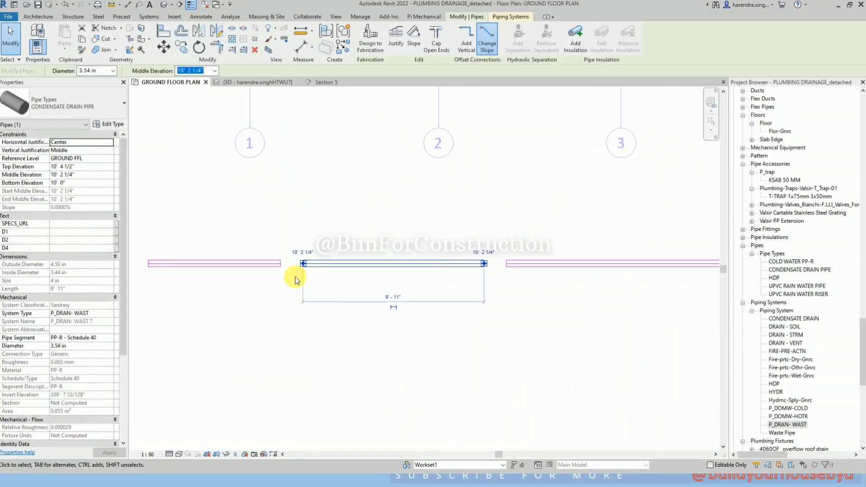
{"action": "left_click", "coordinate": [472, 47]}
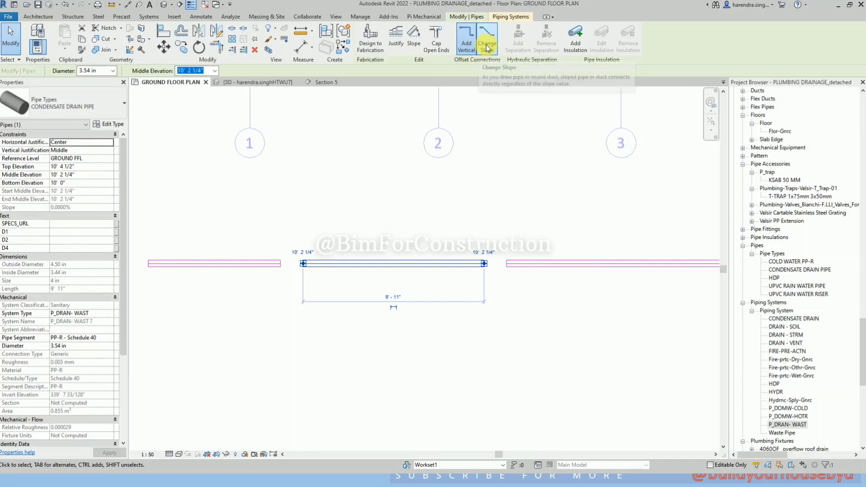
{"action": "scroll", "coordinate": [302, 269], "scroll_direction": "up", "scroll_amount": 2}
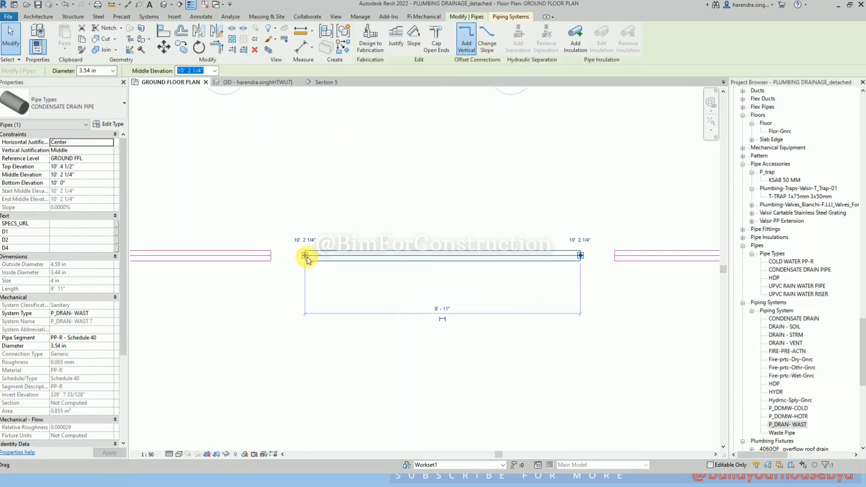
{"action": "left_click_drag", "start_coordinate": [305, 255], "coordinate": [283, 255]}
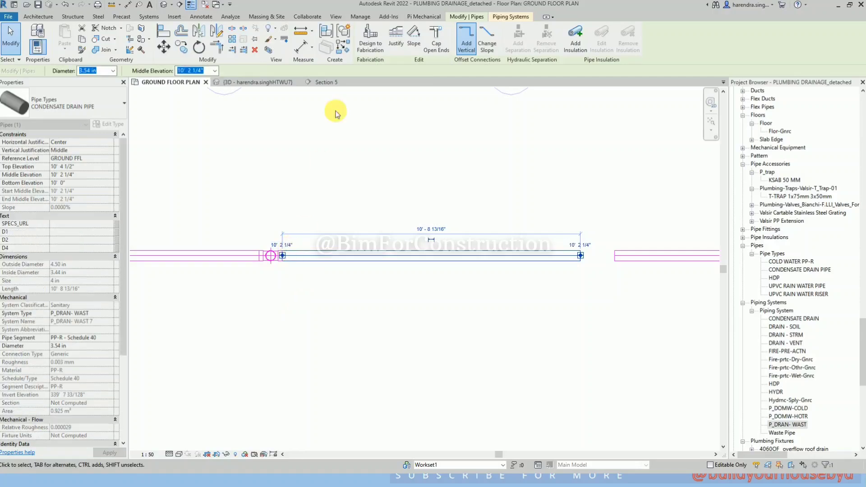
{"action": "left_click", "coordinate": [338, 84]}
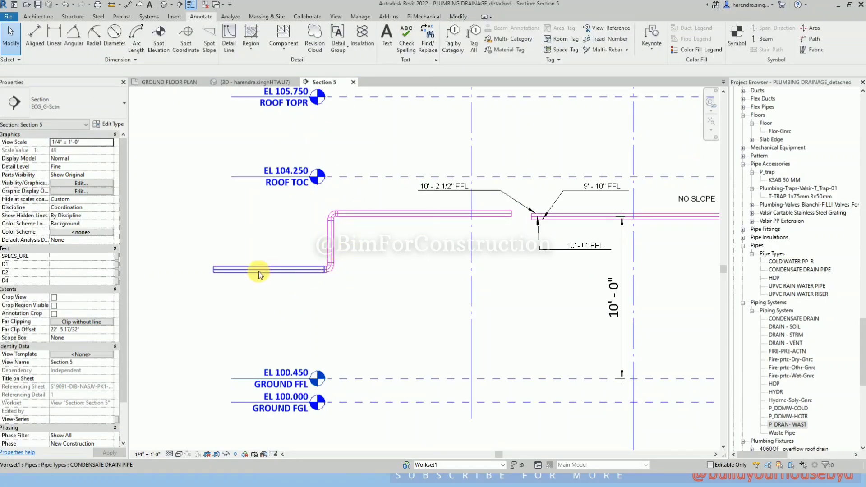
- Undo the vertical connection, join the upper pipe to the lower pipe in plan using Change Slope, and check it in Section 5
{"action": "left_click", "coordinate": [187, 83]}
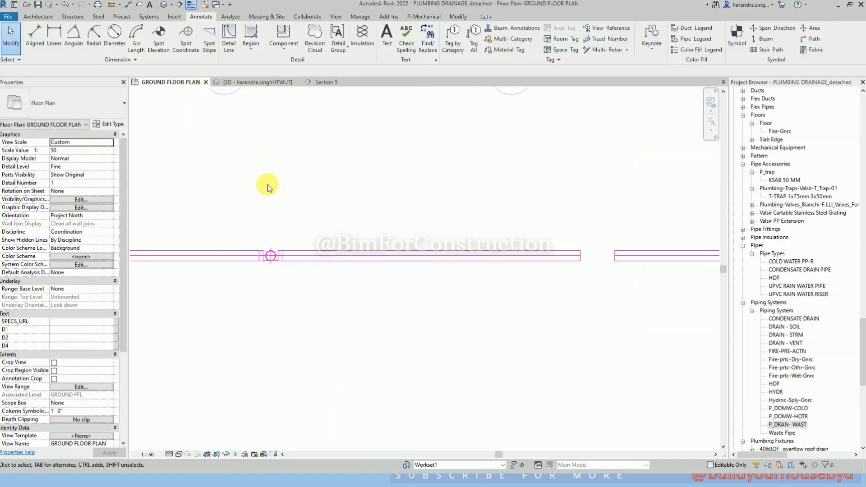
{"action": "left_click", "coordinate": [327, 256]}
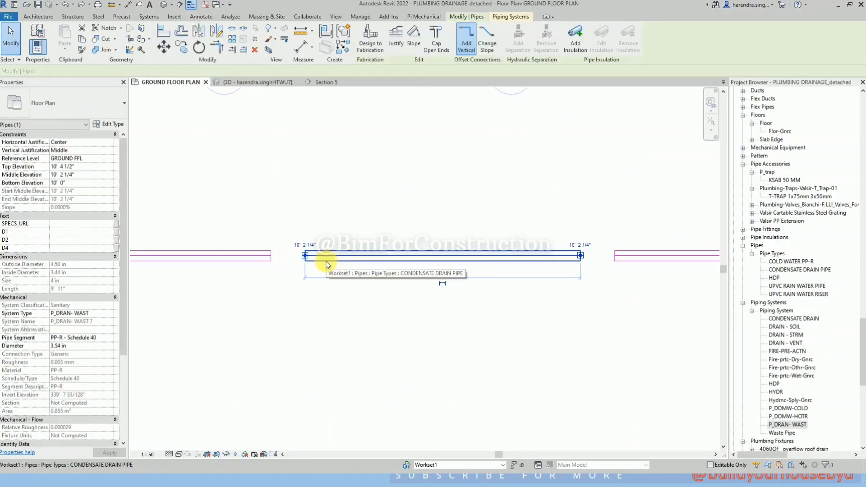
{"action": "left_click", "coordinate": [487, 49]}
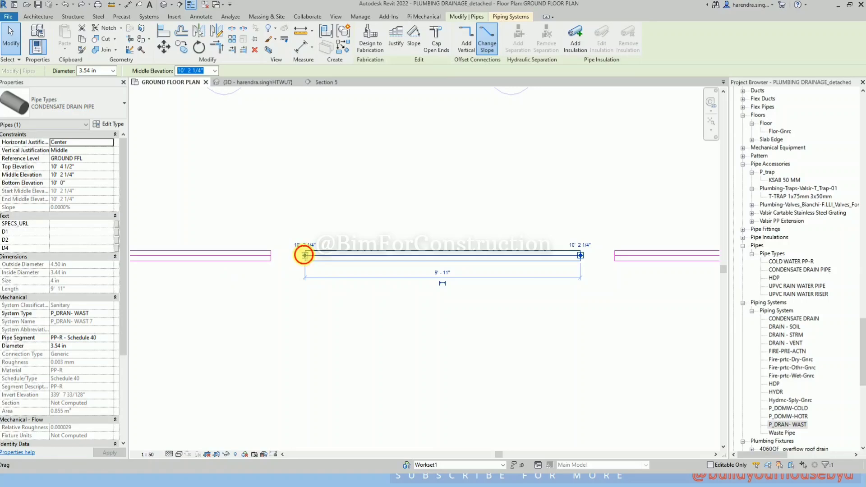
{"action": "left_click_drag", "start_coordinate": [303, 255], "coordinate": [272, 256]}
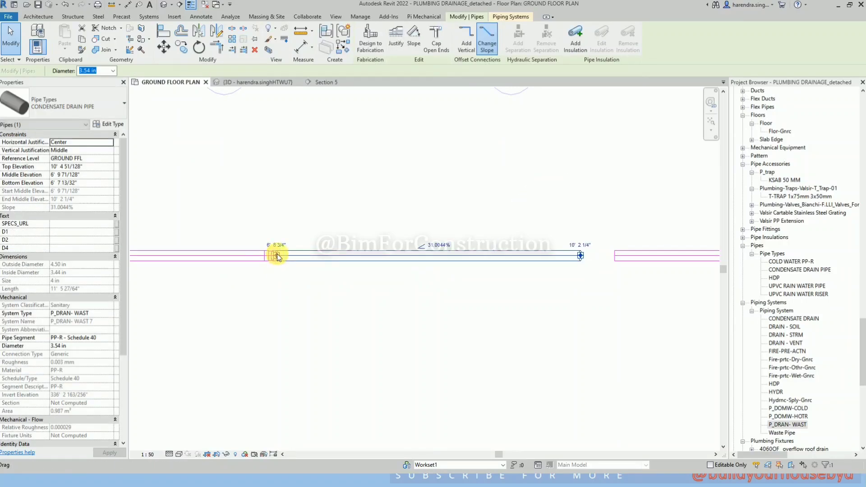
{"action": "left_click", "coordinate": [329, 83]}
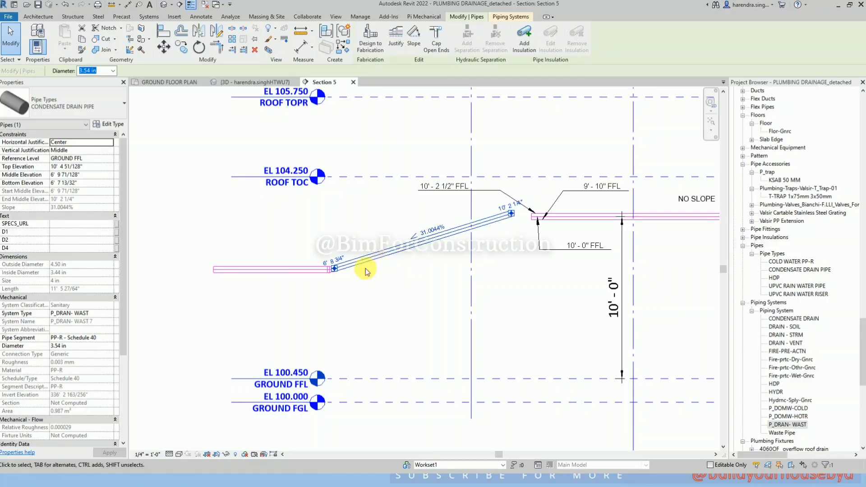
- Undo and redo the sloped connection to compare both states, leaving it undone so the two pipes are separate
{"action": "key", "text": "ctrl+z"}
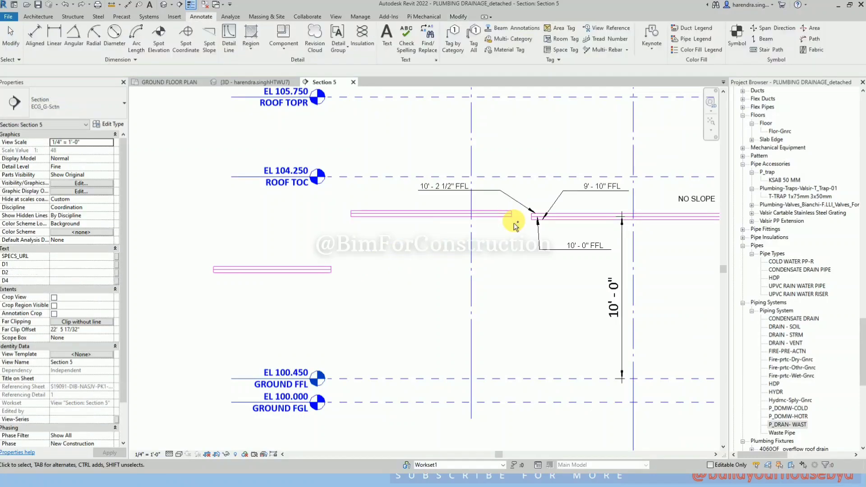
{"action": "key", "text": "ctrl+y"}
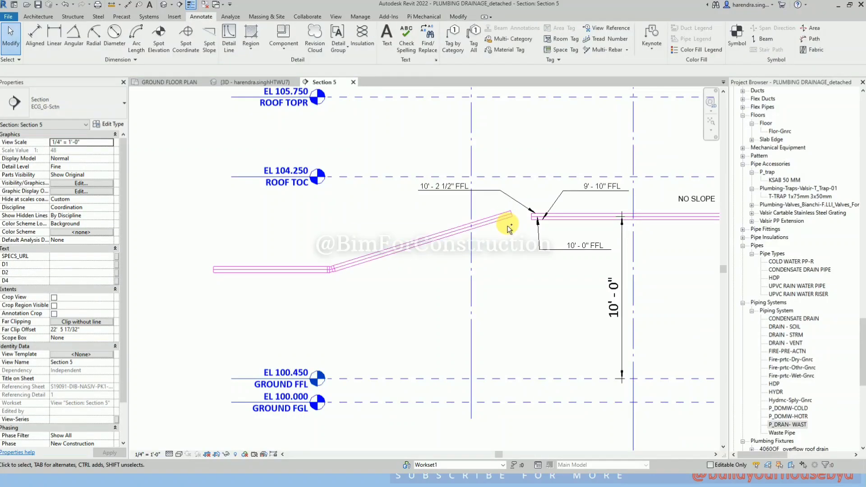
{"action": "key", "text": "ctrl+z"}
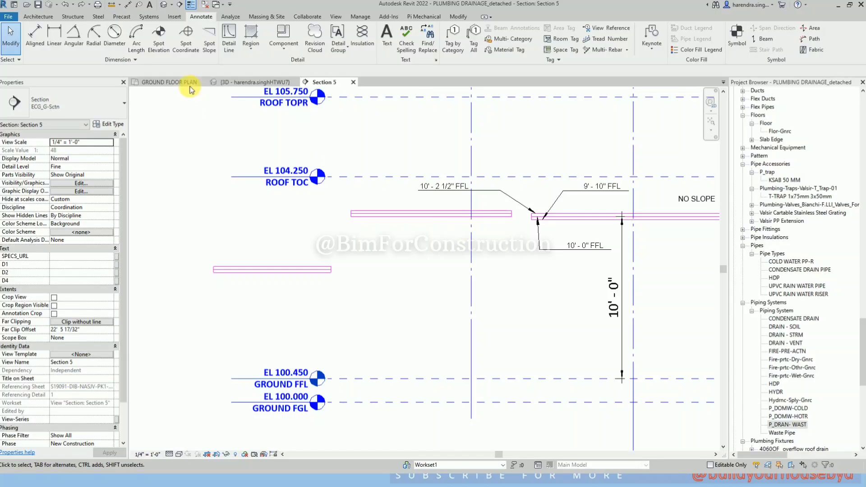
- Join the upper pipe to the lower pipe in the ground floor plan with Add Vertical, and compare before and after in Section 5
{"action": "left_click", "coordinate": [189, 84]}
{"action": "left_click", "coordinate": [377, 255]}
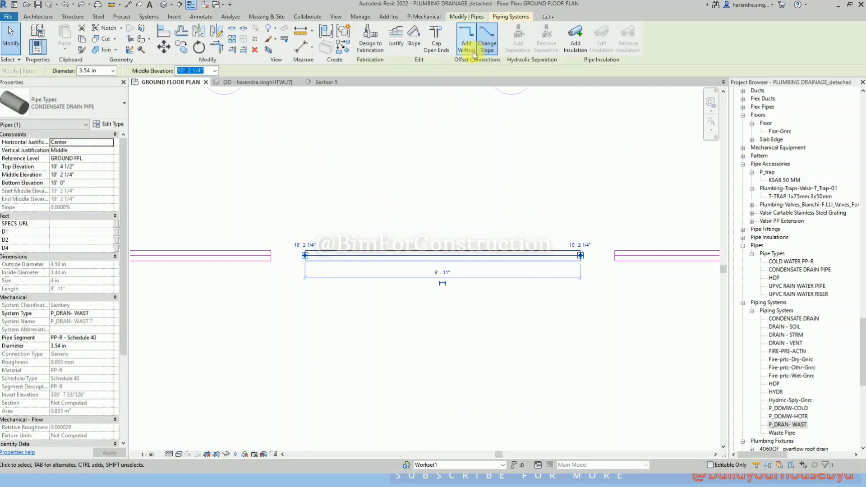
{"action": "mouse_move", "coordinate": [304, 256]}
{"action": "left_mouse_down"}
{"action": "mouse_move", "coordinate": [256, 256]}
{"action": "mouse_move", "coordinate": [292, 258]}
{"action": "left_mouse_up"}
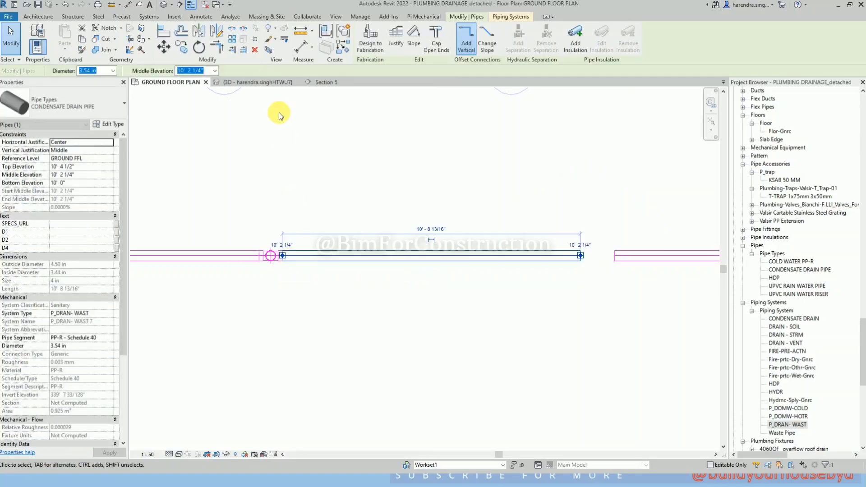
{"action": "left_click", "coordinate": [330, 85]}
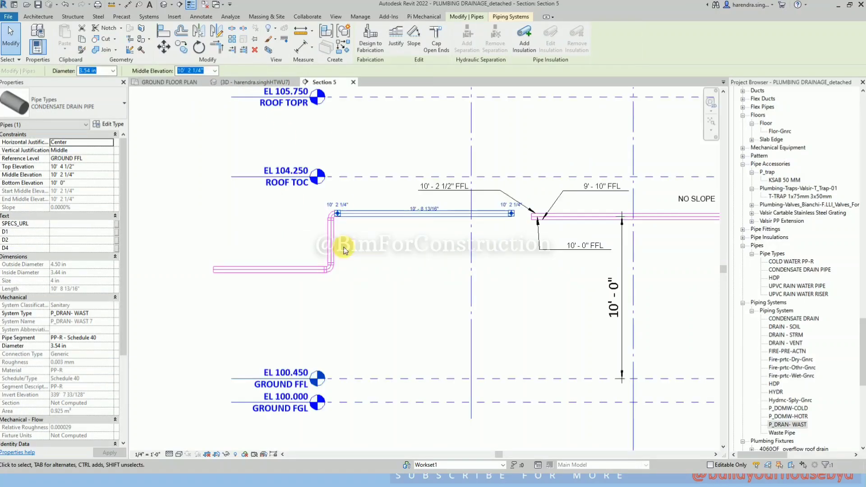
{"action": "left_click", "coordinate": [385, 232]}
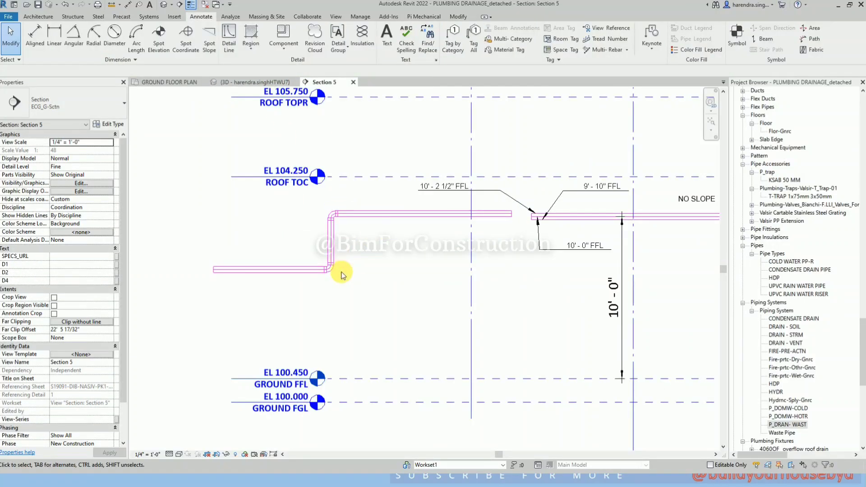
{"action": "key", "text": "ctrl+z"}
{"action": "key", "text": "ctrl+y"}
- In the ground floor plan, draw a similar 3.54 in pipe below the joined pipes, sloping down 1.0000%, about 10'-11" long, tagged on placement
{"action": "left_click", "coordinate": [190, 84]}
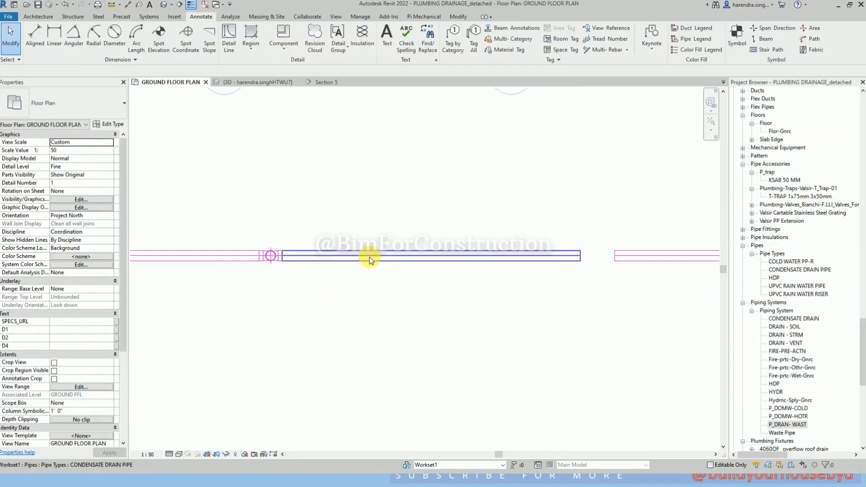
{"action": "left_click", "coordinate": [369, 257]}
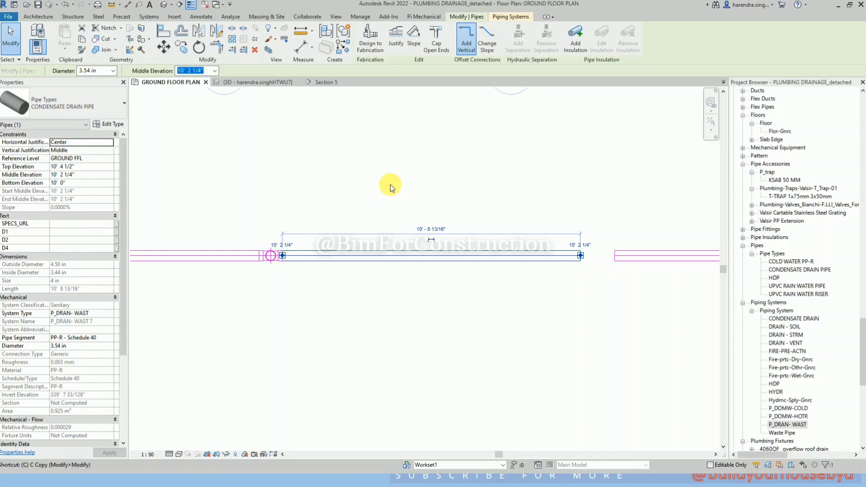
{"action": "key", "text": "s"}
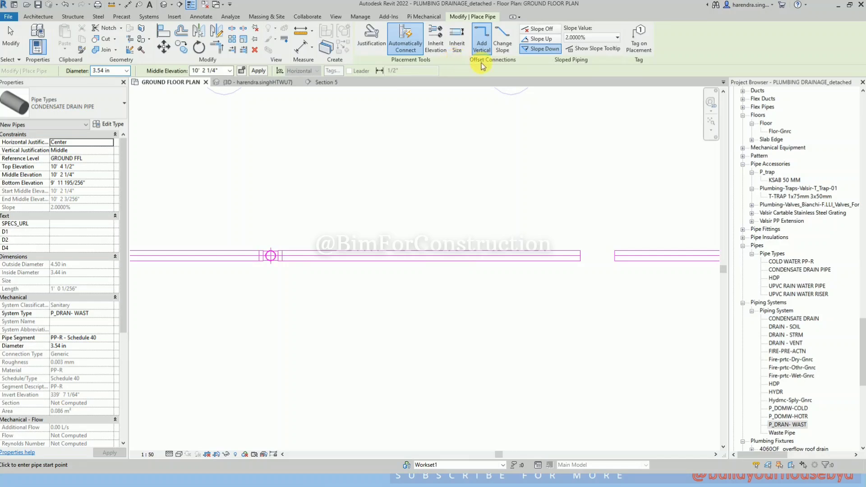
{"action": "left_click", "coordinate": [578, 38]}
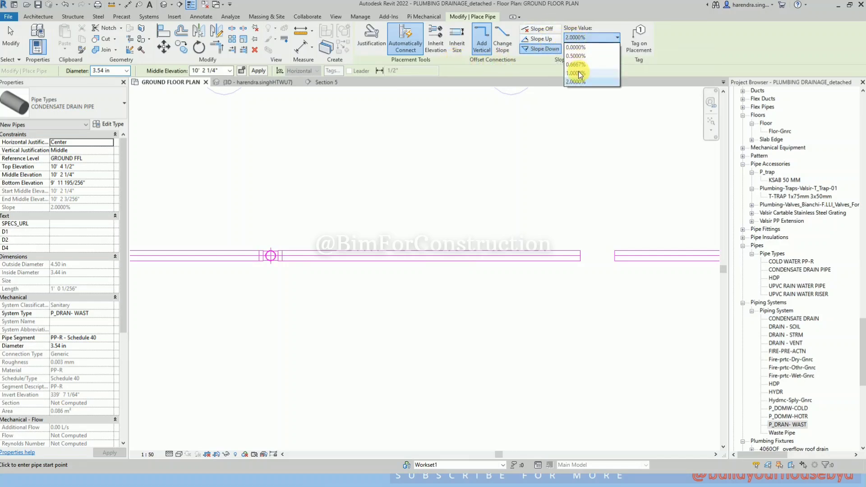
{"action": "left_click", "coordinate": [579, 73]}
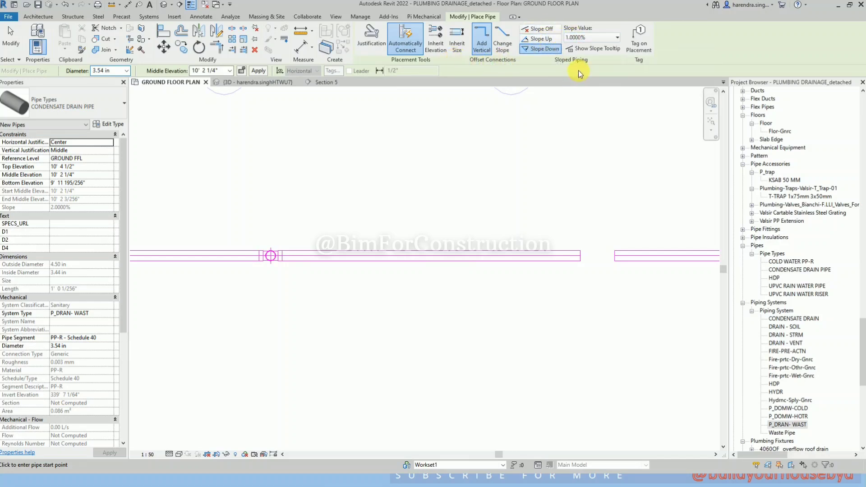
{"action": "left_click", "coordinate": [640, 40]}
{"action": "scroll", "coordinate": [286, 218], "scroll_direction": "down", "scroll_amount": 4}
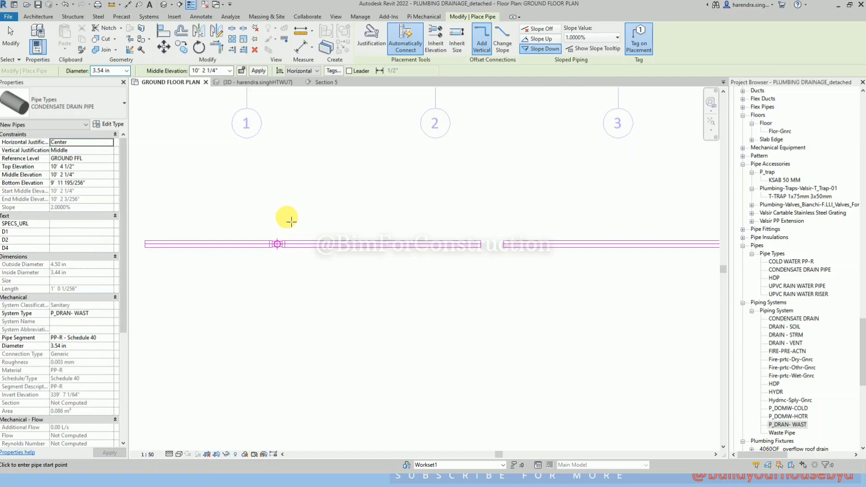
{"action": "left_click", "coordinate": [273, 239]}
{"action": "left_click", "coordinate": [384, 297]}
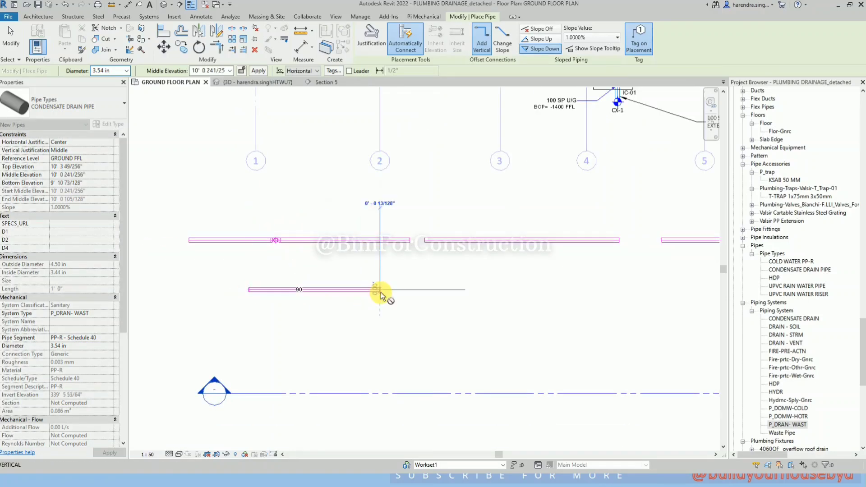
{"action": "key", "text": "Escape"}
{"action": "key", "text": "Escape"}
- Move the new pipe's 90 size tag off the pipe into the clear space above it
{"action": "scroll", "coordinate": [306, 300], "scroll_direction": "up", "scroll_amount": 2}
{"action": "scroll", "coordinate": [305, 302], "scroll_direction": "up", "scroll_amount": 1}
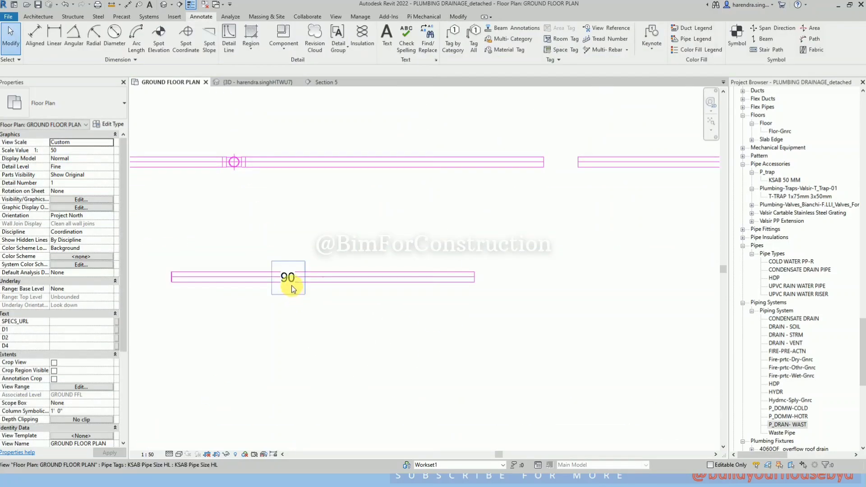
{"action": "left_click", "coordinate": [292, 285]}
{"action": "left_click_drag", "start_coordinate": [302, 285], "coordinate": [284, 250]}
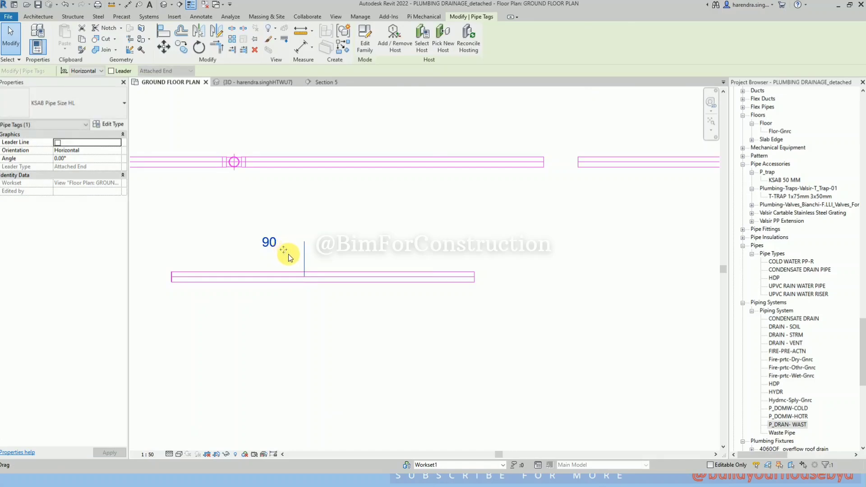
{"action": "left_click", "coordinate": [291, 262]}
- Change the tagged pipe's system type to Waste Pipe so its tag carries the system abbreviation
{"action": "left_click", "coordinate": [307, 282]}
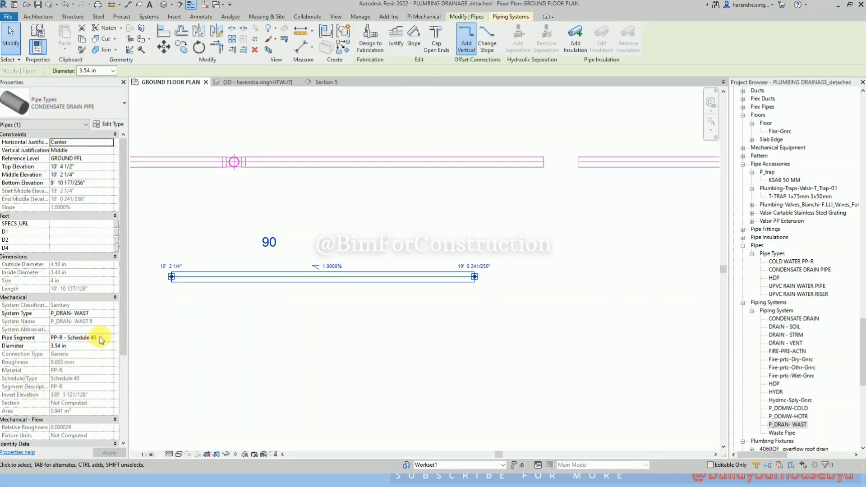
{"action": "left_click", "coordinate": [112, 315]}
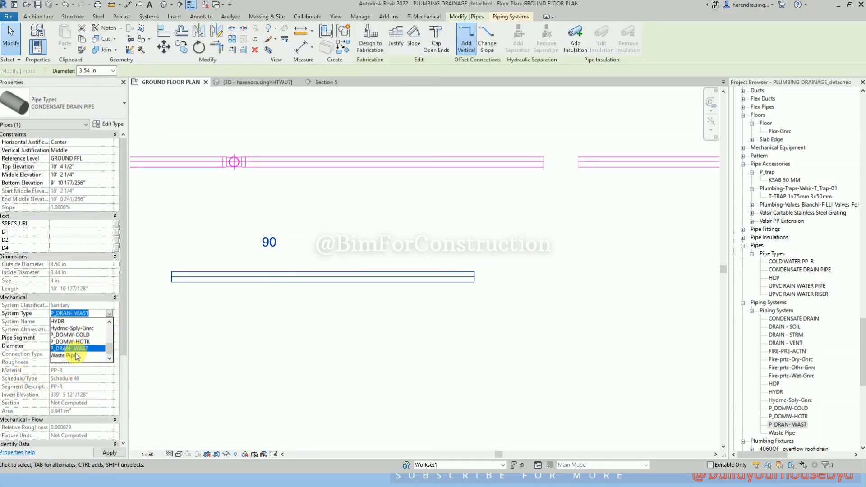
{"action": "left_click", "coordinate": [70, 356]}
{"action": "left_click", "coordinate": [290, 318]}
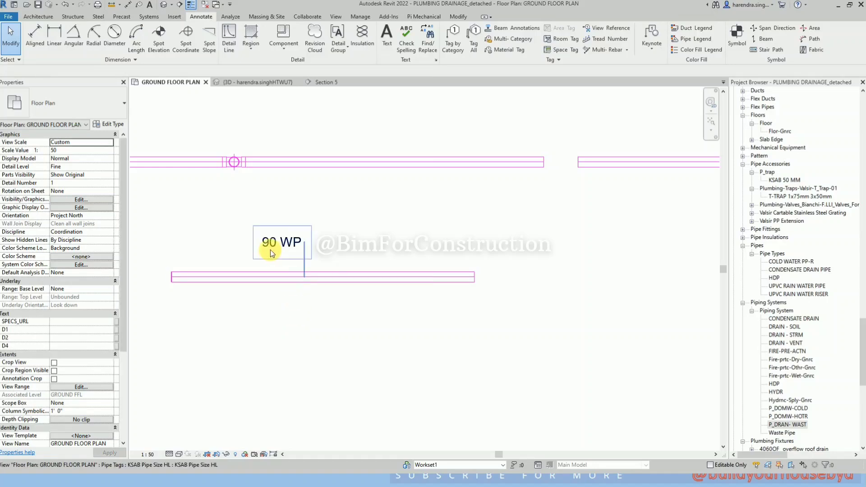
- Examine the Waste Pipe system's type properties, including its abbreviation, and compare them with the pipe's system data and tag
{"action": "left_click", "coordinate": [291, 284]}
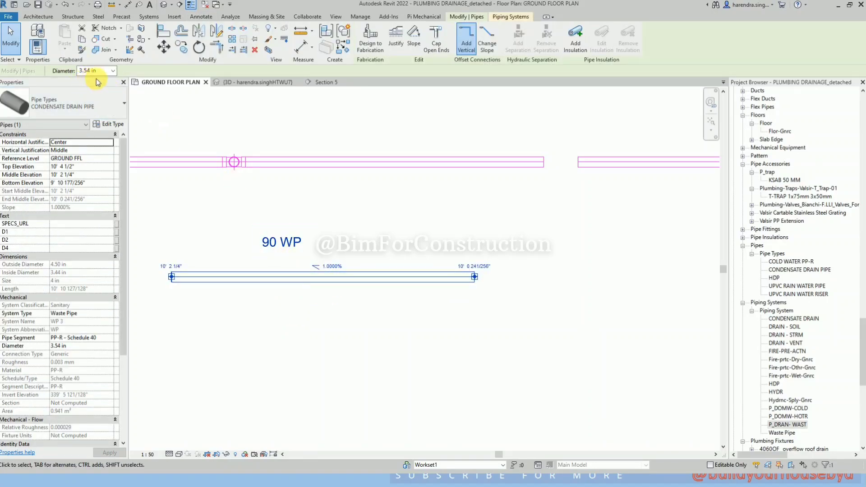
{"action": "left_click", "coordinate": [783, 433]}
{"action": "left_click", "coordinate": [414, 276]}
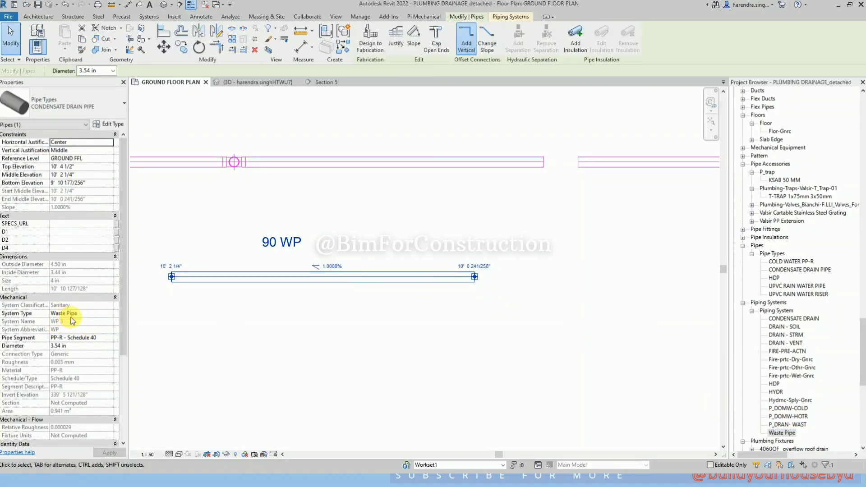
{"action": "double_click", "coordinate": [783, 433]}
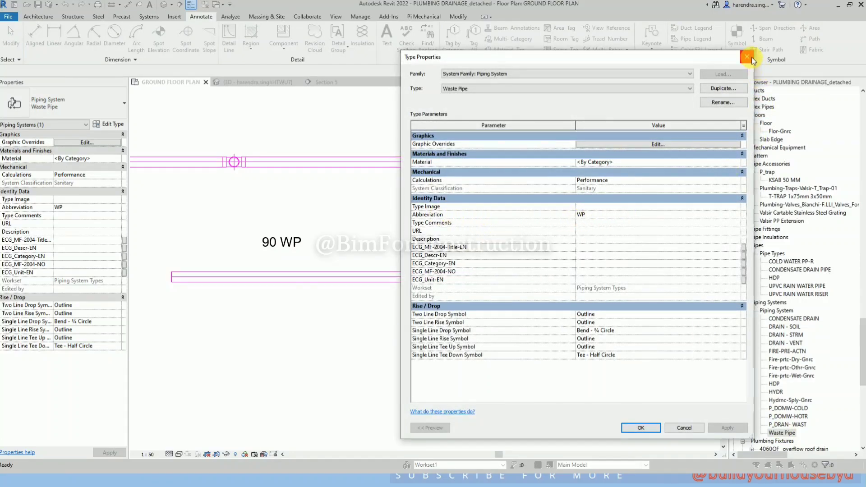
{"action": "left_click", "coordinate": [747, 57]}
{"action": "left_click", "coordinate": [275, 249]}
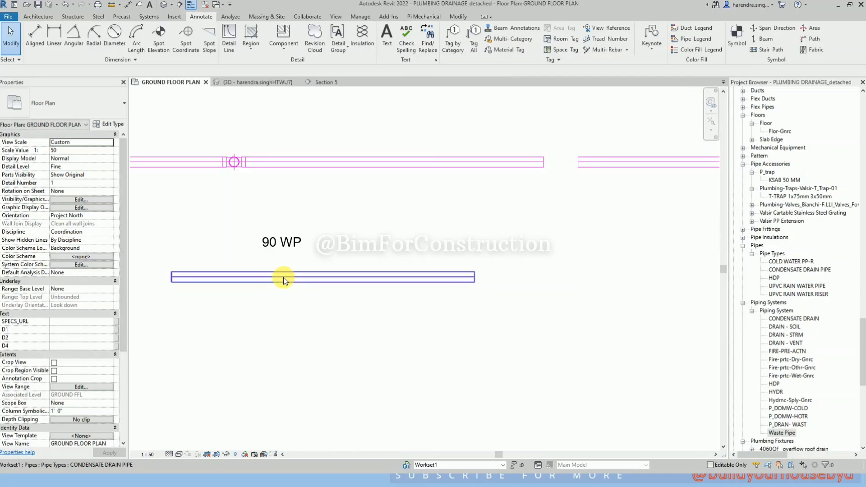
{"action": "left_click", "coordinate": [283, 277]}
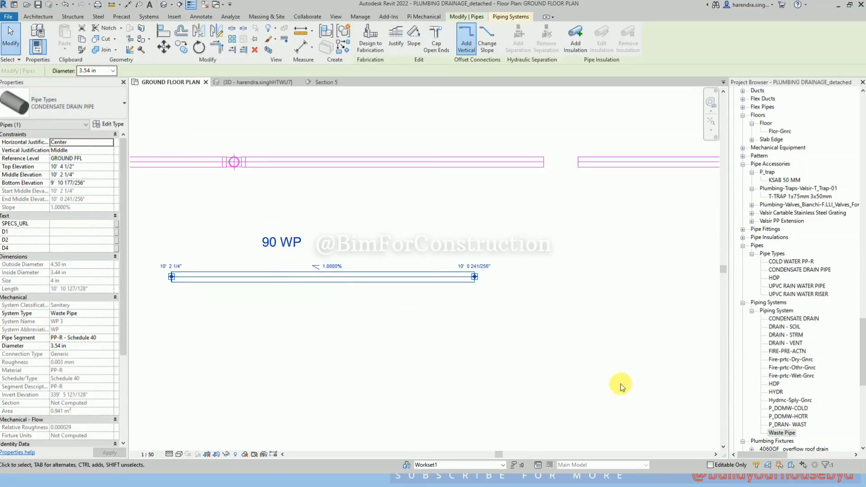
{"action": "left_click", "coordinate": [317, 312]}
- Draw a similar Waste Pipe with a 6.30 in diameter below the 90 WP pipe, about 10'-11" long, tagged on placement
{"action": "scroll", "coordinate": [317, 312], "scroll_direction": "down", "scroll_amount": 2}
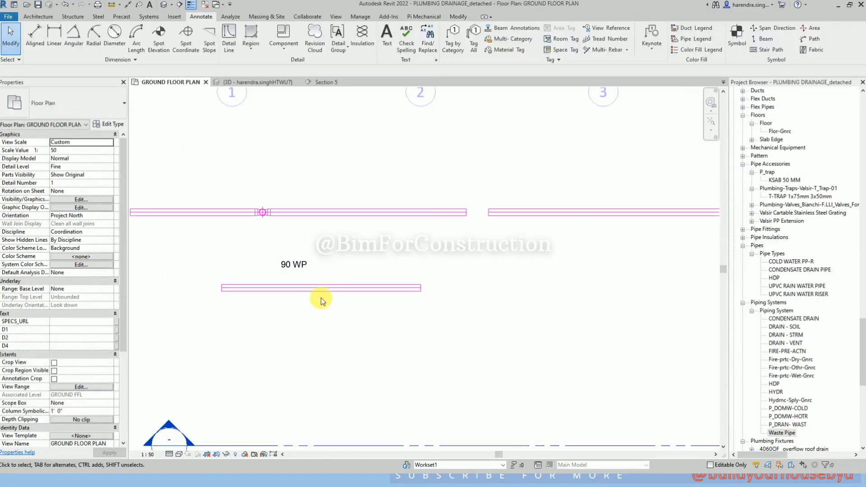
{"action": "left_click", "coordinate": [328, 293]}
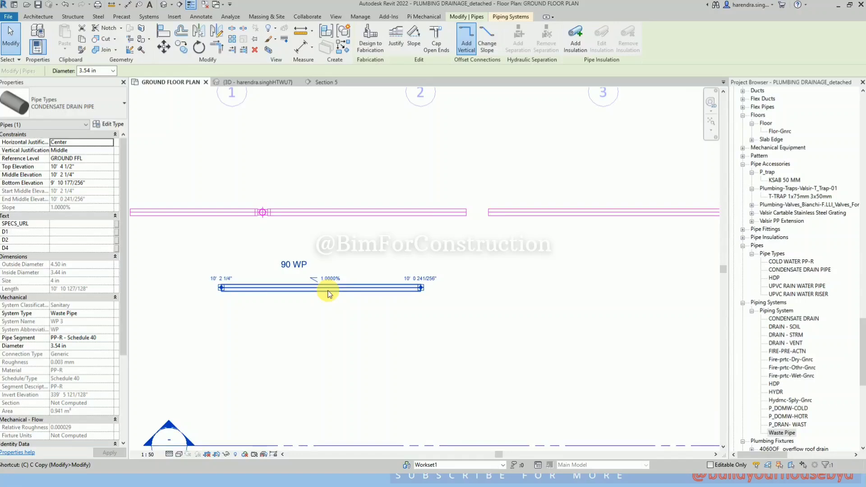
{"action": "key", "text": "Escape"}
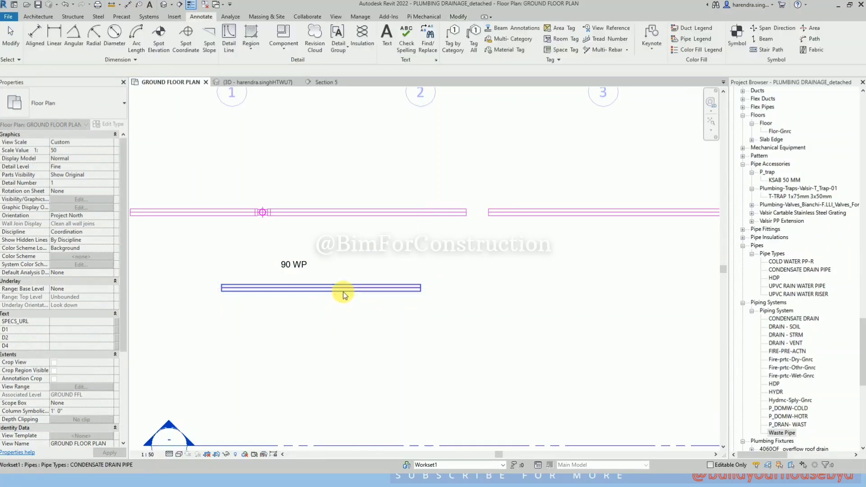
{"action": "left_click", "coordinate": [343, 289]}
{"action": "key", "text": "c"}
{"action": "key", "text": "s"}
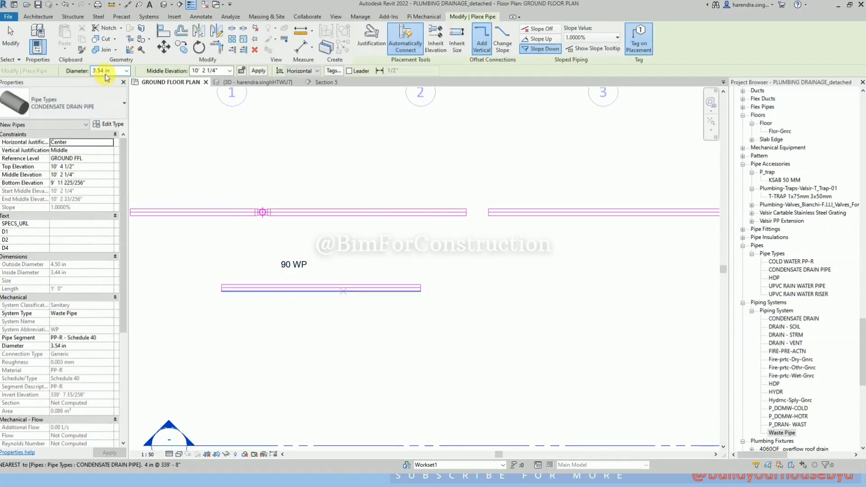
{"action": "left_click", "coordinate": [127, 71]}
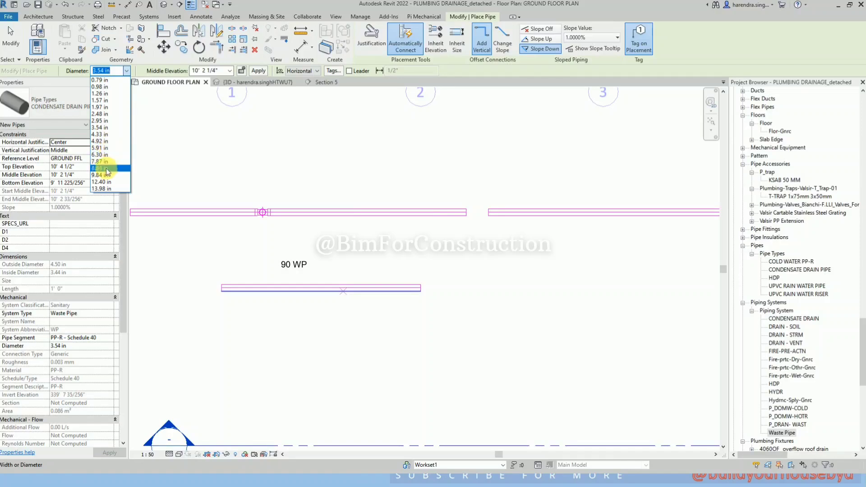
{"action": "left_click", "coordinate": [110, 155]}
{"action": "left_click", "coordinate": [249, 348]}
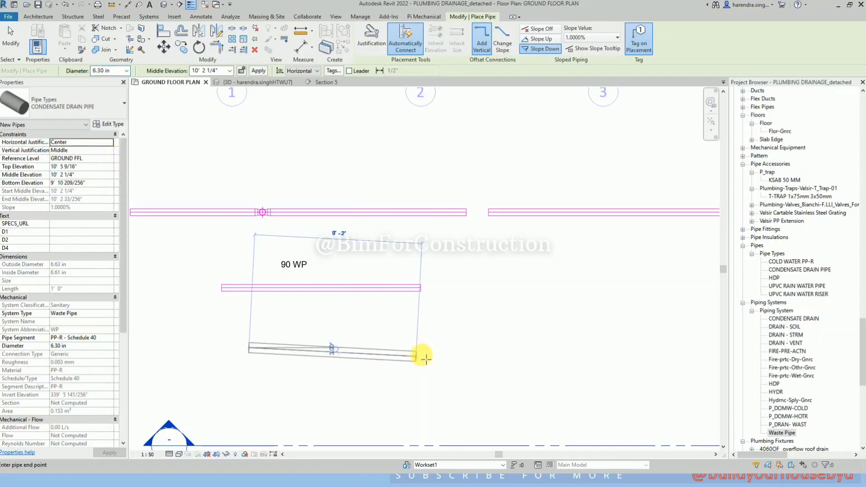
{"action": "left_click", "coordinate": [448, 348]}
{"action": "key", "text": "Escape"}
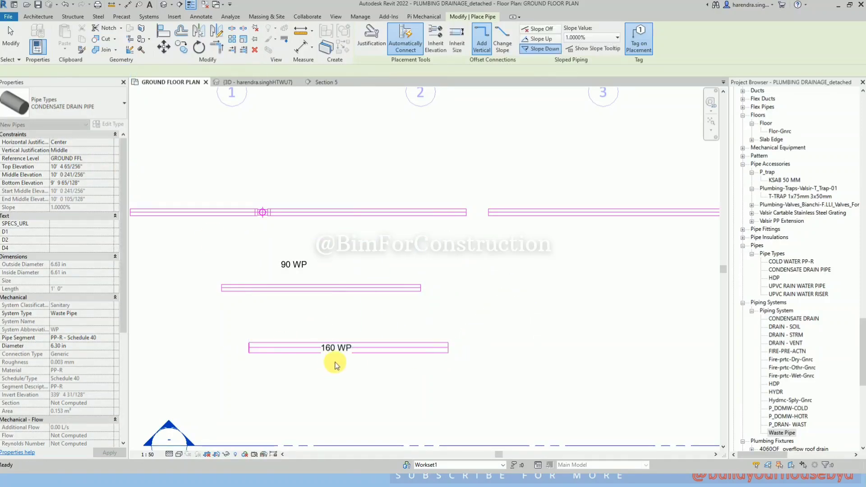
{"action": "key", "text": "Escape"}
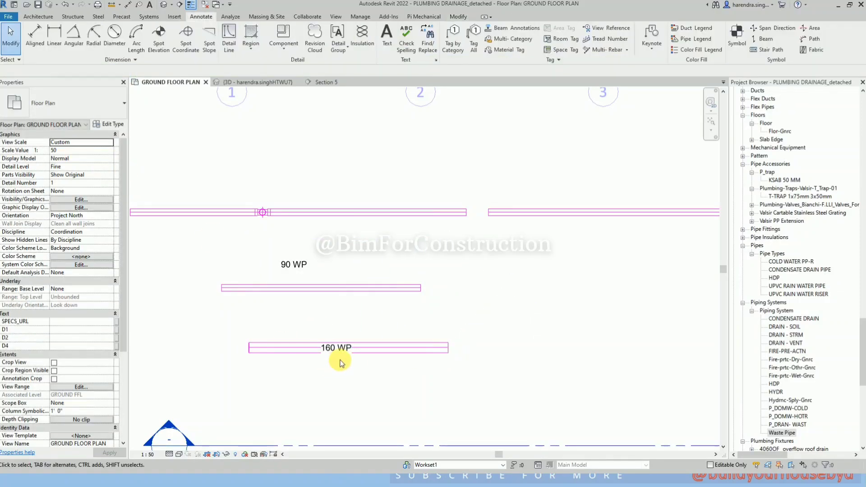
- Turn off Tag on Placement and draw an untagged 6.30 in waste pipe in line with the 90 WP pipe, to its right
{"action": "left_click", "coordinate": [366, 351]}
{"action": "key", "text": "c"}
{"action": "key", "text": "s"}
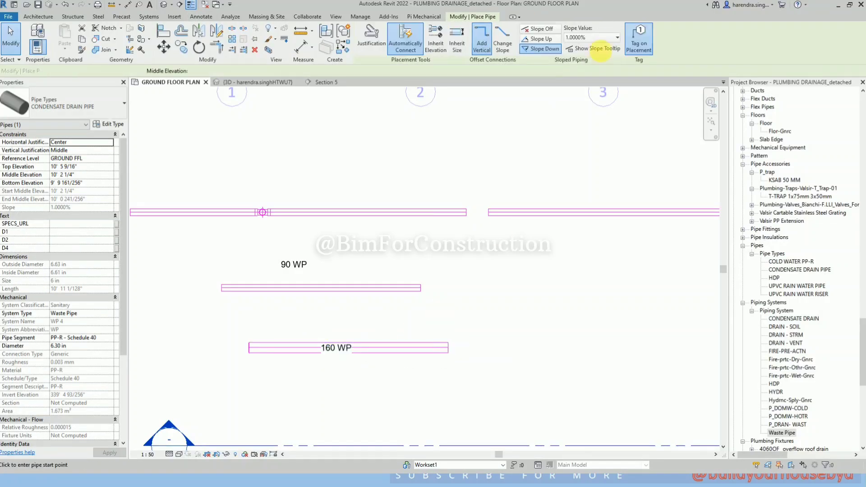
{"action": "left_click", "coordinate": [636, 50]}
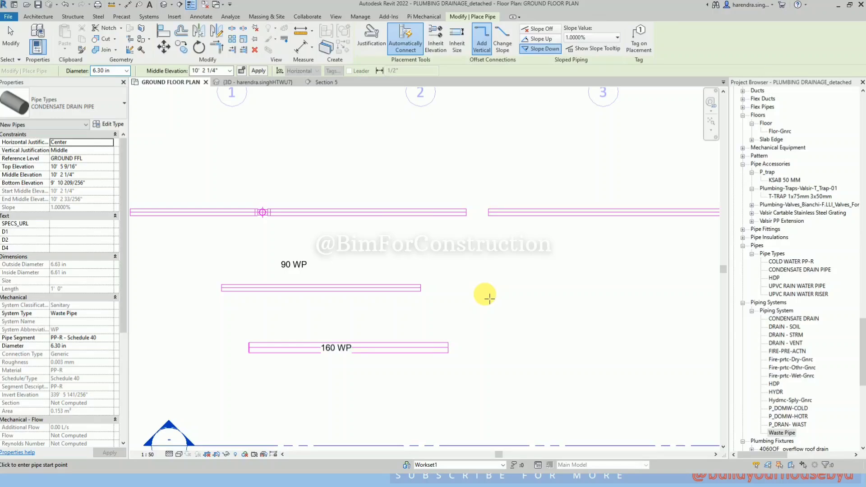
{"action": "scroll", "coordinate": [316, 271], "scroll_direction": "down", "scroll_amount": 3}
{"action": "left_click", "coordinate": [404, 280]}
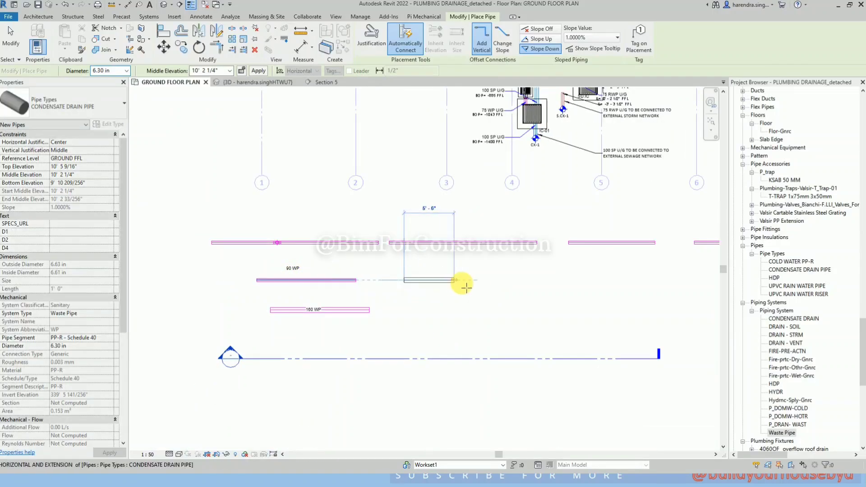
{"action": "left_click", "coordinate": [463, 280]}
{"action": "key", "text": "Escape"}
{"action": "key", "text": "Escape"}
- Draw another untagged 6.30 in waste pipe at a middle elevation of 10' 0", to the right of the 160 WP pipe
{"action": "scroll", "coordinate": [392, 269], "scroll_direction": "down", "scroll_amount": 2}
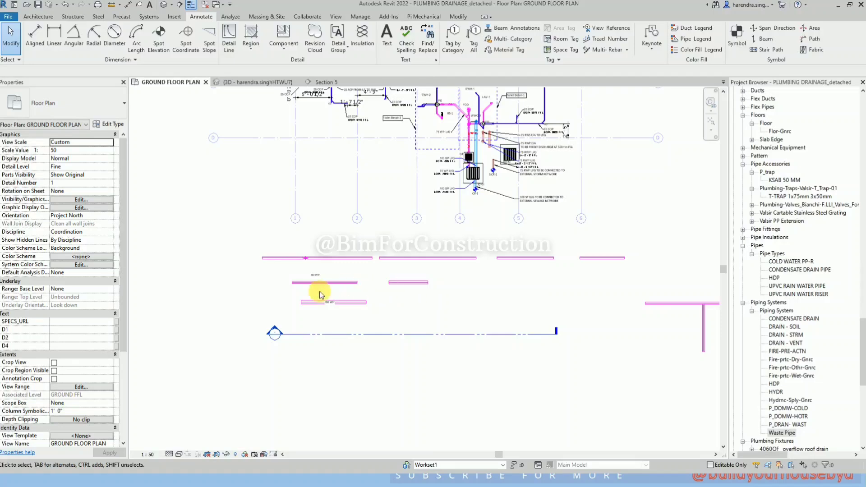
{"action": "scroll", "coordinate": [269, 295], "scroll_direction": "down", "scroll_amount": 2}
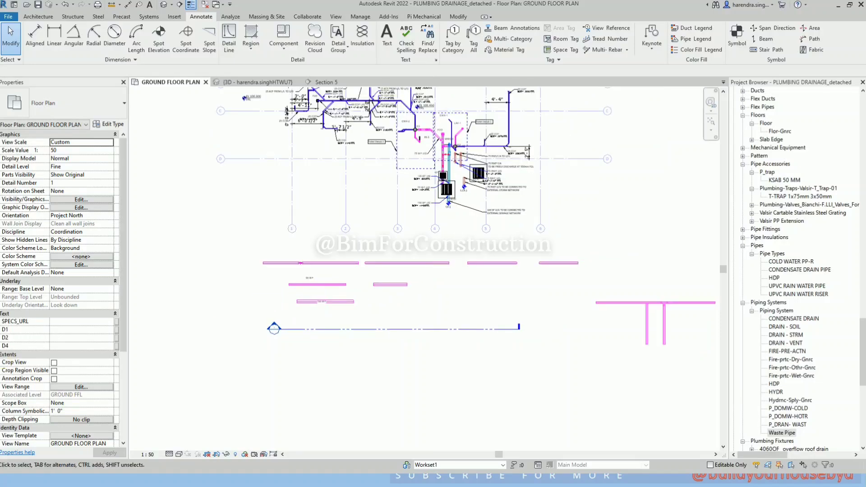
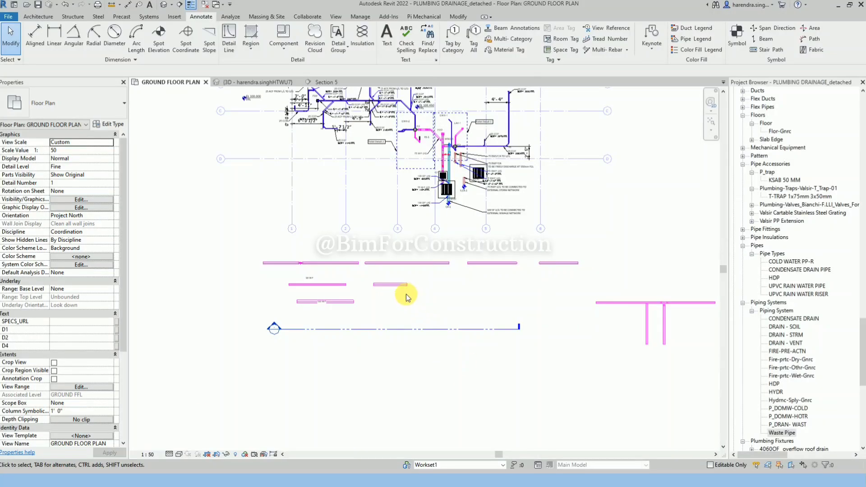
{"action": "scroll", "coordinate": [406, 296], "scroll_direction": "up", "scroll_amount": 3}
{"action": "left_click", "coordinate": [397, 276]}
{"action": "key", "text": "c"}
{"action": "key", "text": "s"}
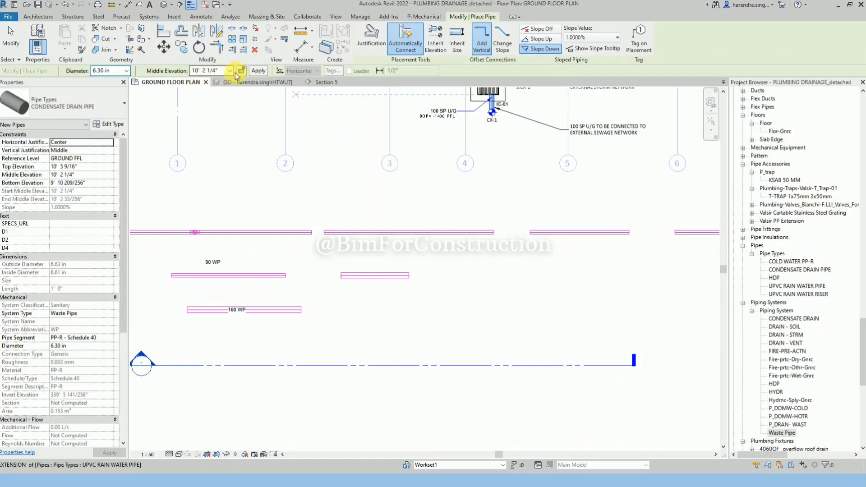
{"action": "left_click_drag", "start_coordinate": [224, 68], "coordinate": [175, 80]}
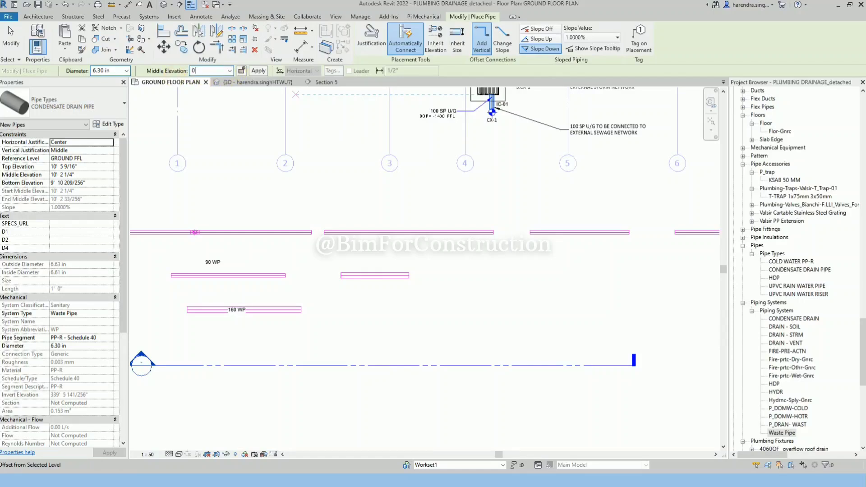
{"action": "type", "text": "10"}
{"action": "key", "text": "Return"}
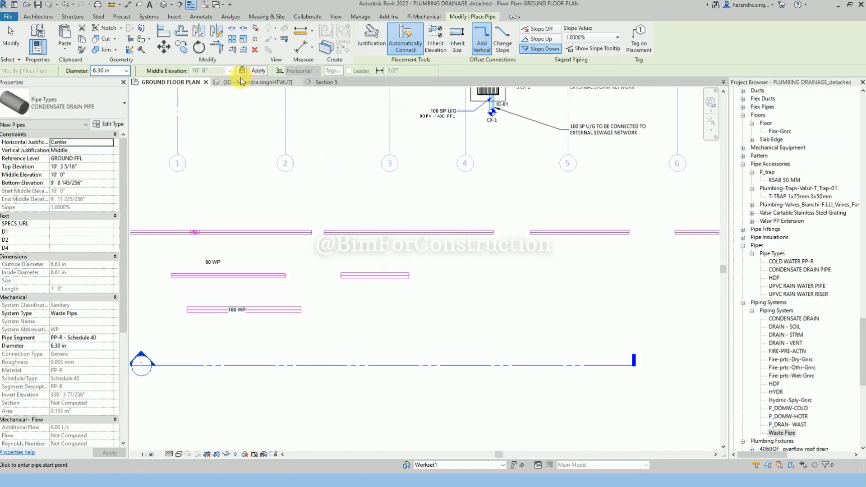
{"action": "left_click", "coordinate": [364, 309]}
{"action": "left_click", "coordinate": [508, 311]}
{"action": "key", "text": "Escape"}
{"action": "key", "text": "Escape"}
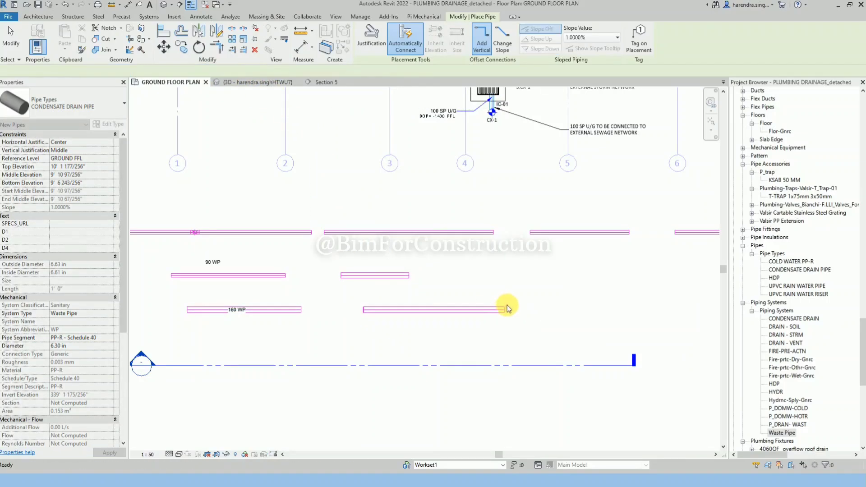
{"action": "key", "text": "i"}
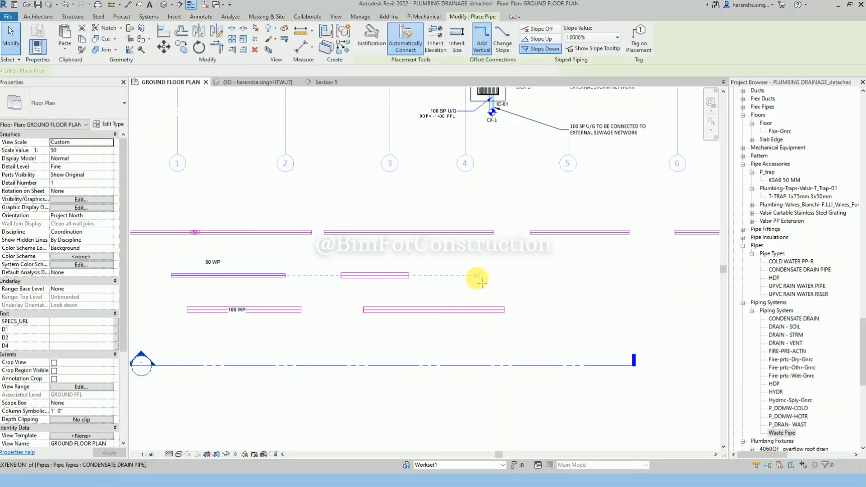
{"action": "left_click", "coordinate": [477, 275]}
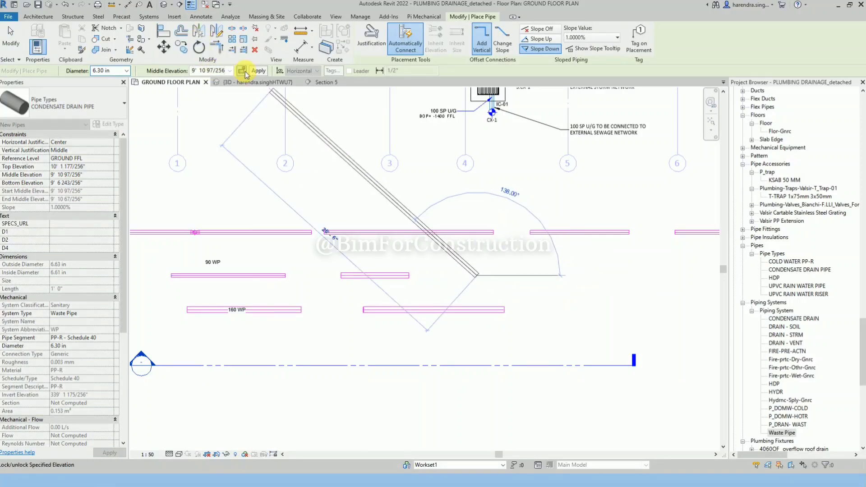
{"action": "key", "text": "Escape"}
{"action": "key", "text": "Escape"}
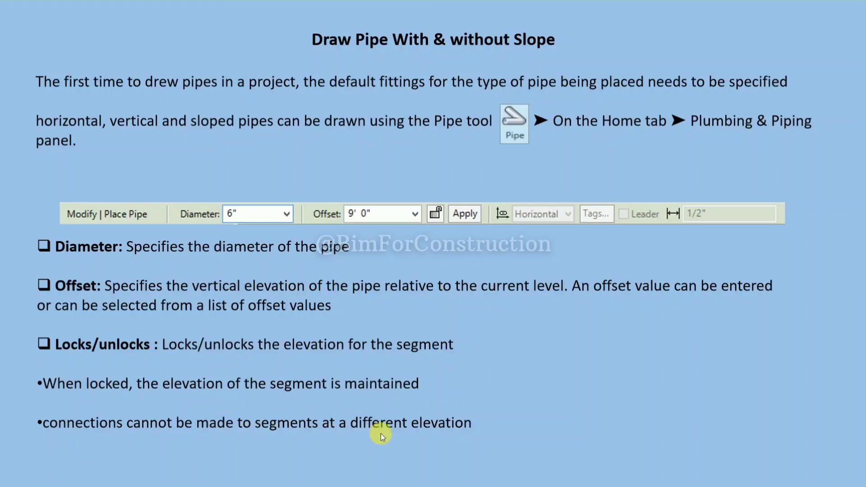
{"action": "left_click", "coordinate": [337, 303]}
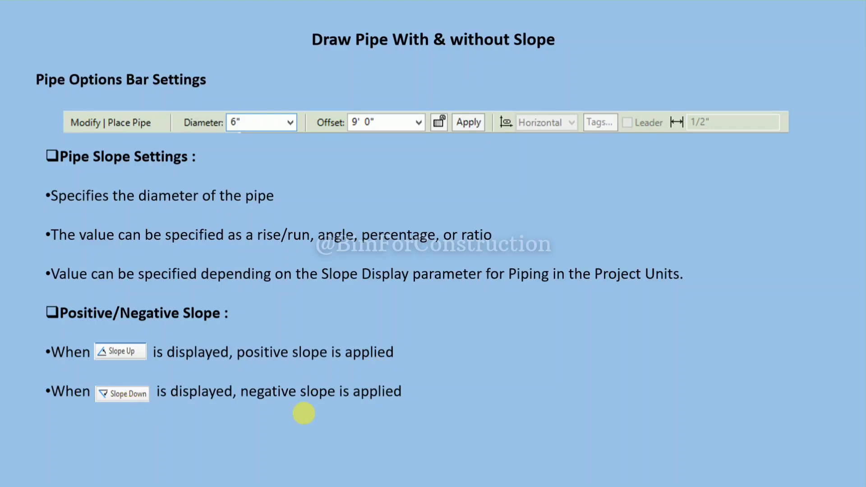
{"action": "key", "text": "Right"}
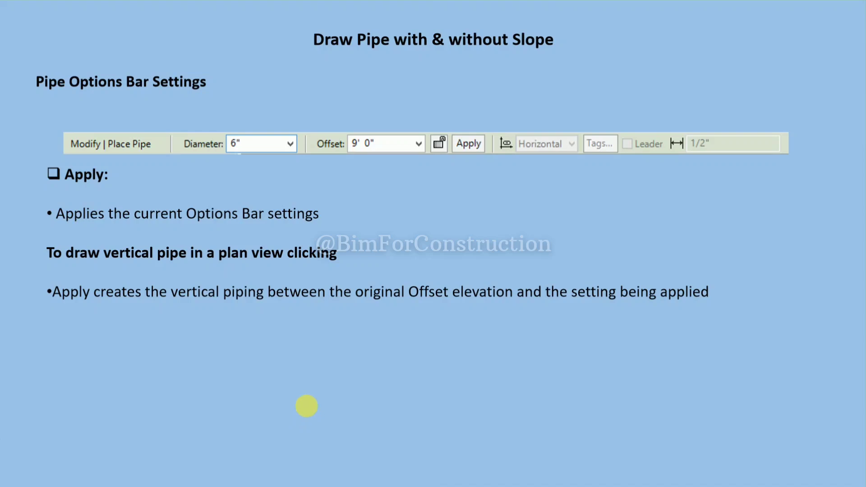
{"action": "key", "text": "Right"}
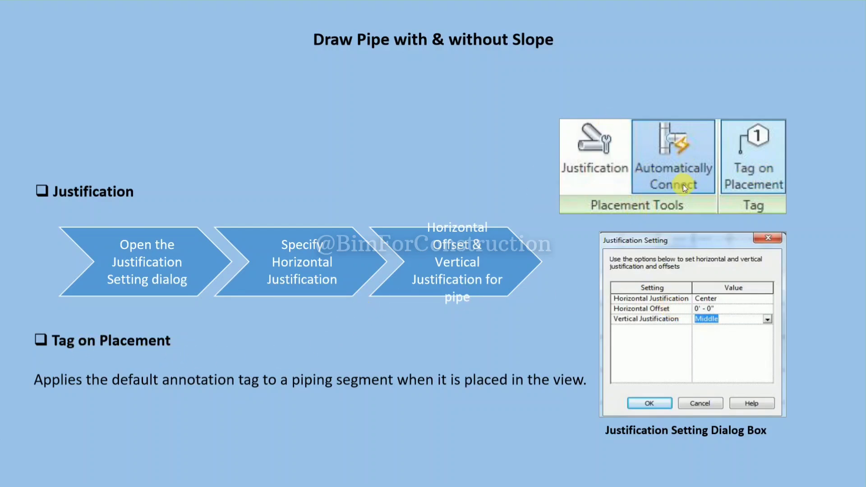
{"action": "left_click", "coordinate": [419, 219]}
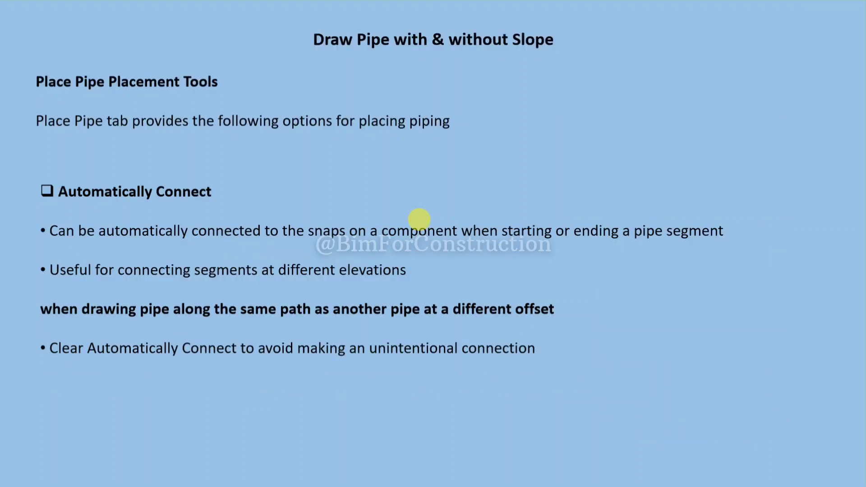
{"action": "left_click", "coordinate": [419, 220]}
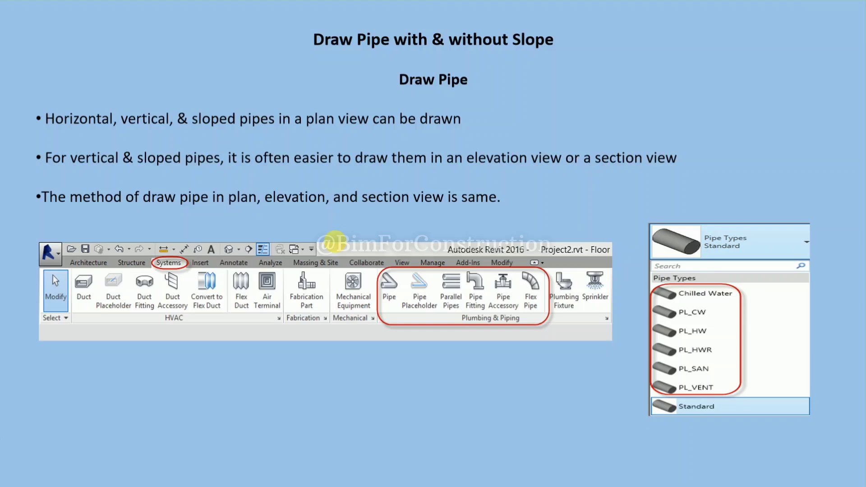
{"action": "left_click", "coordinate": [335, 242]}
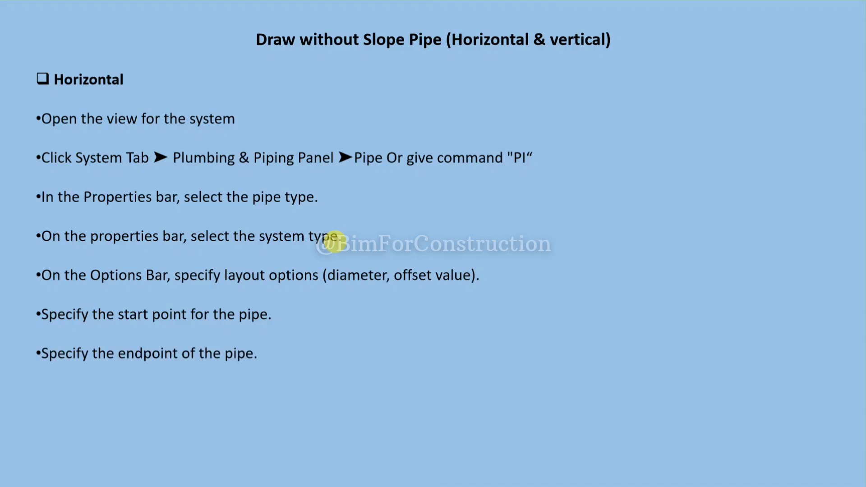
{"action": "left_click", "coordinate": [335, 242]}
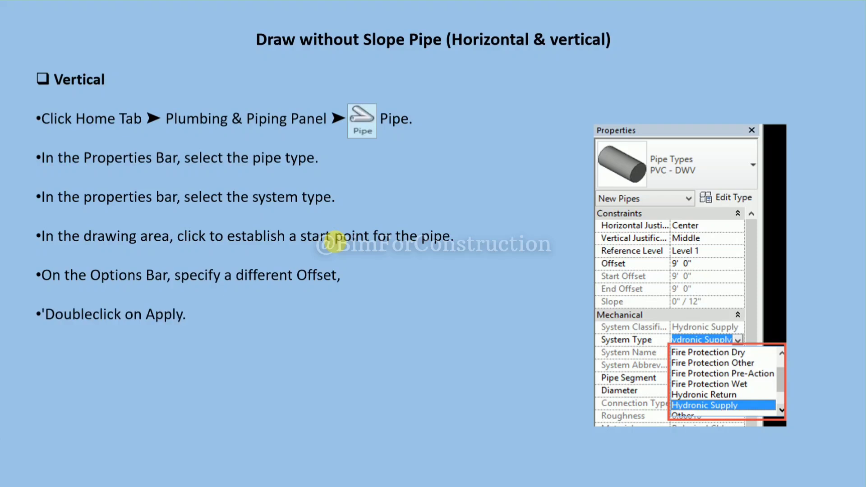
{"action": "left_click", "coordinate": [336, 242]}
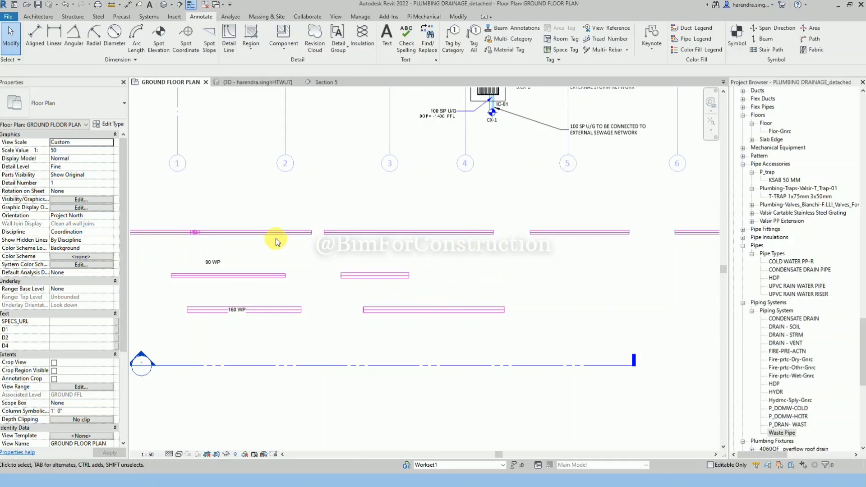
- Create a vertical pipe similar to the 160 WP pipe, in the empty area to its left, ending at a middle elevation of 2' 0"
{"action": "left_click", "coordinate": [380, 230]}
{"action": "scroll", "coordinate": [521, 232], "scroll_direction": "down", "scroll_amount": 3}
{"action": "key", "text": "Escape"}
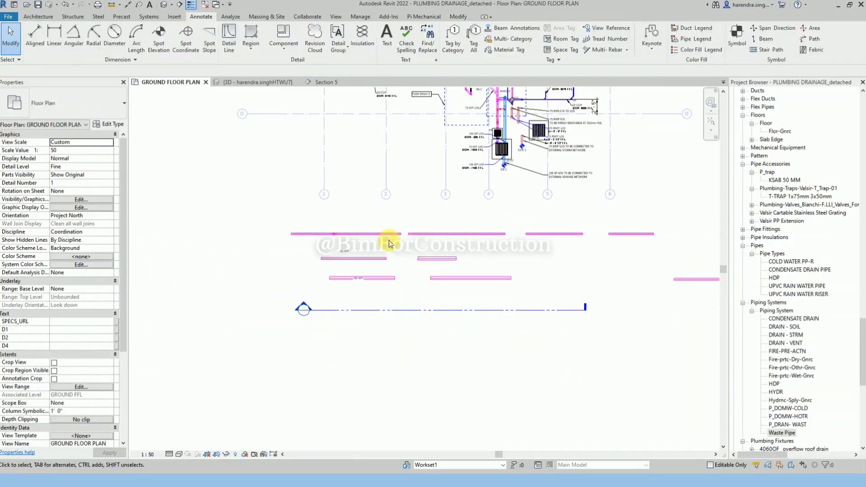
{"action": "left_click", "coordinate": [343, 284]}
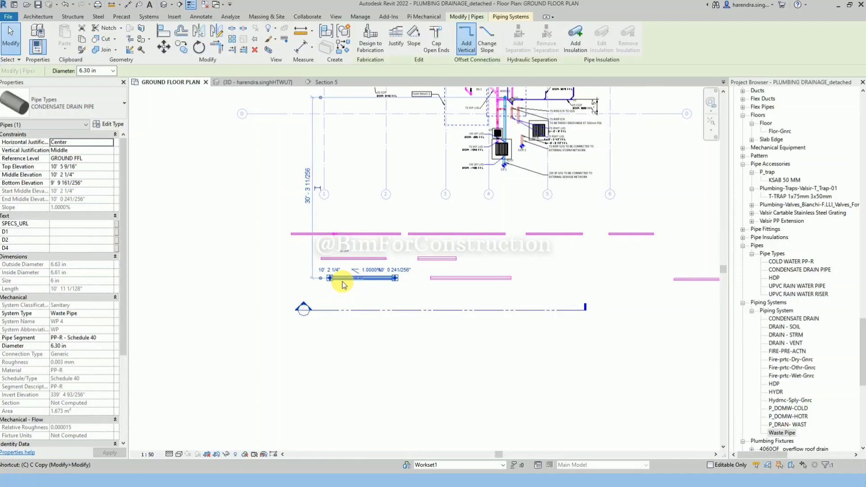
{"action": "key", "text": "c"}
{"action": "key", "text": "s"}
{"action": "scroll", "coordinate": [253, 271], "scroll_direction": "up", "scroll_amount": 2}
{"action": "scroll", "coordinate": [231, 278], "scroll_direction": "up", "scroll_amount": 2}
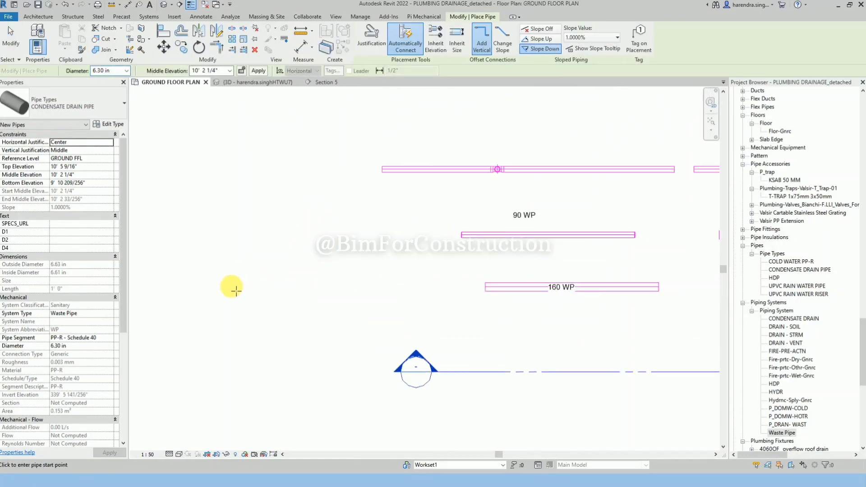
{"action": "left_click", "coordinate": [238, 296]}
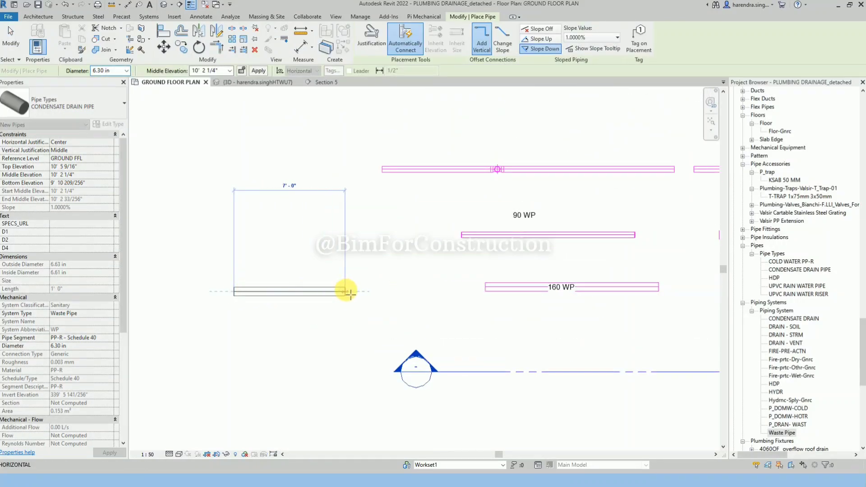
{"action": "left_click", "coordinate": [212, 70]}
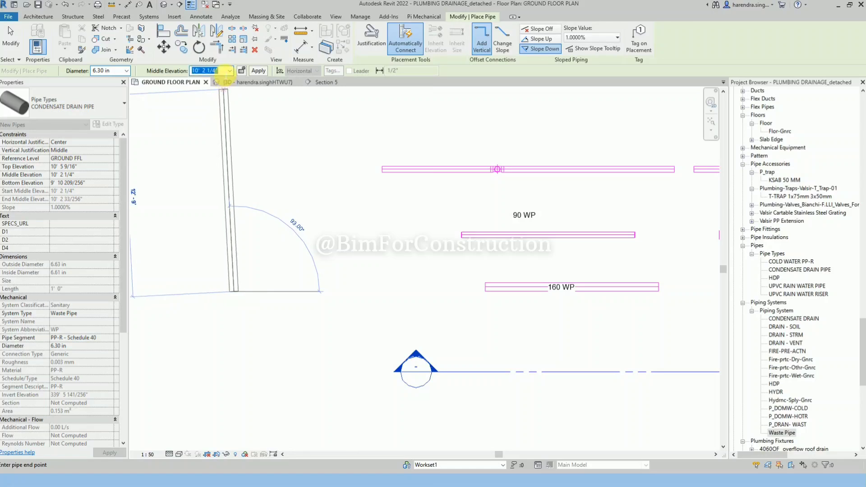
{"action": "type", "text": "2' 0"}
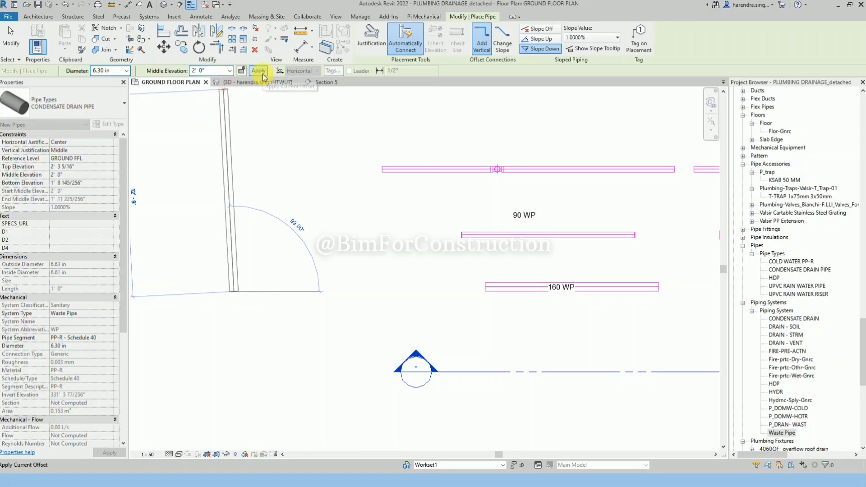
{"action": "left_click", "coordinate": [258, 72]}
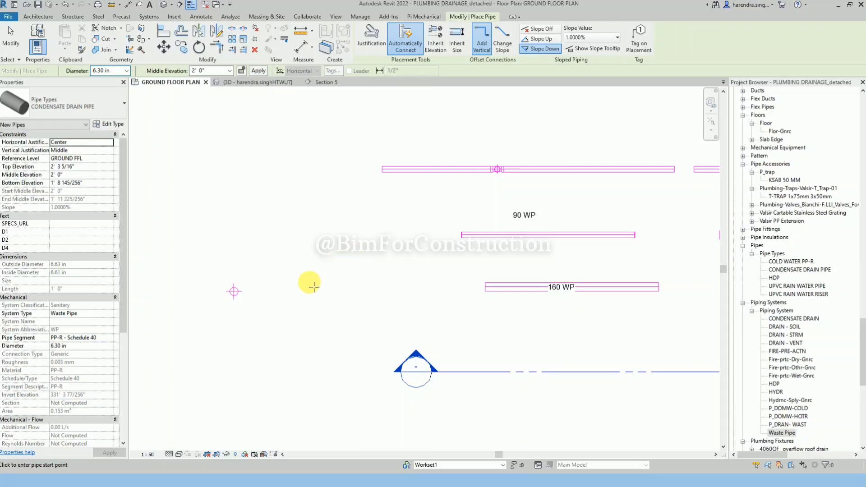
{"action": "key", "text": "Escape"}
- In the Section 5 view, dimension the height from the GROUND FFL level to the lower end of the freestanding vertical pipe
{"action": "left_click", "coordinate": [345, 84]}
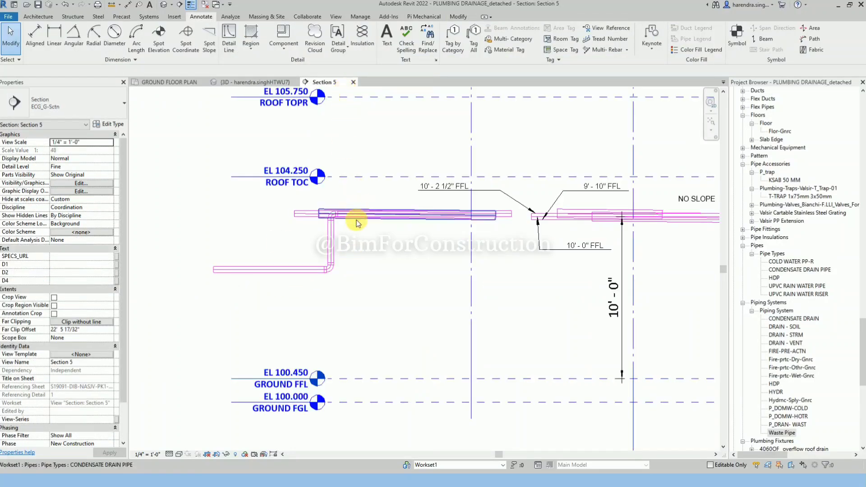
{"action": "scroll", "coordinate": [358, 223], "scroll_direction": "down", "scroll_amount": 4}
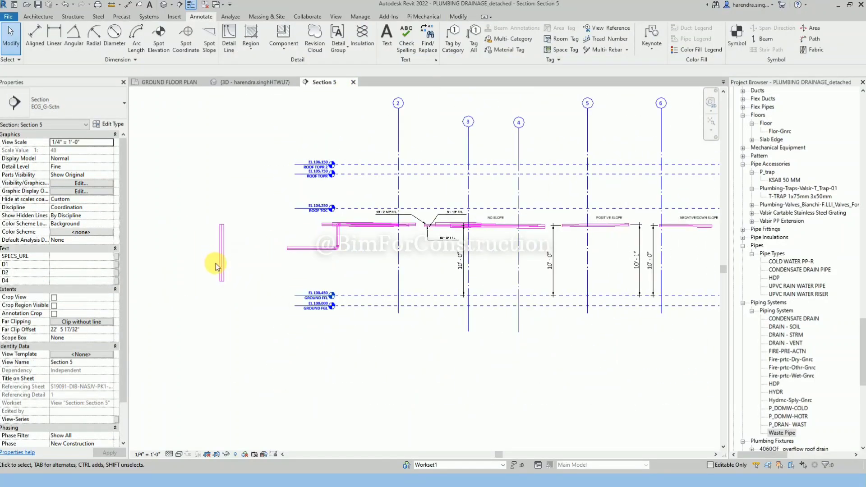
{"action": "scroll", "coordinate": [309, 299], "scroll_direction": "up", "scroll_amount": 2}
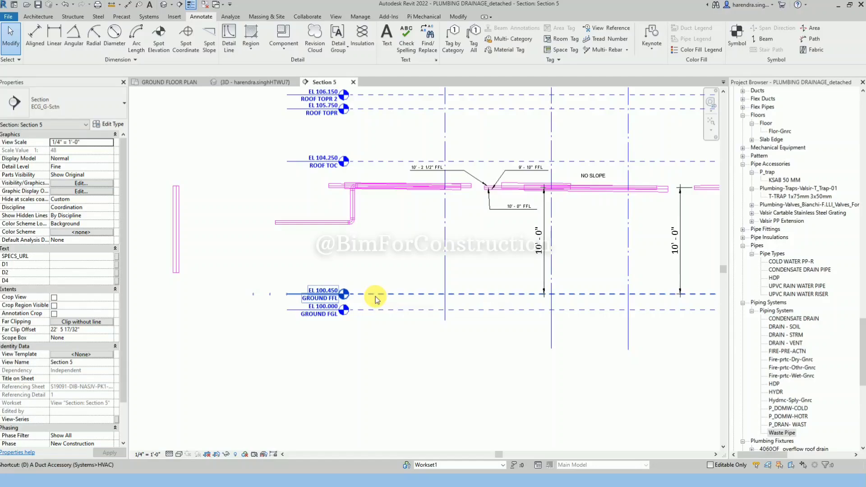
{"action": "key", "text": "d"}
{"action": "key", "text": "i"}
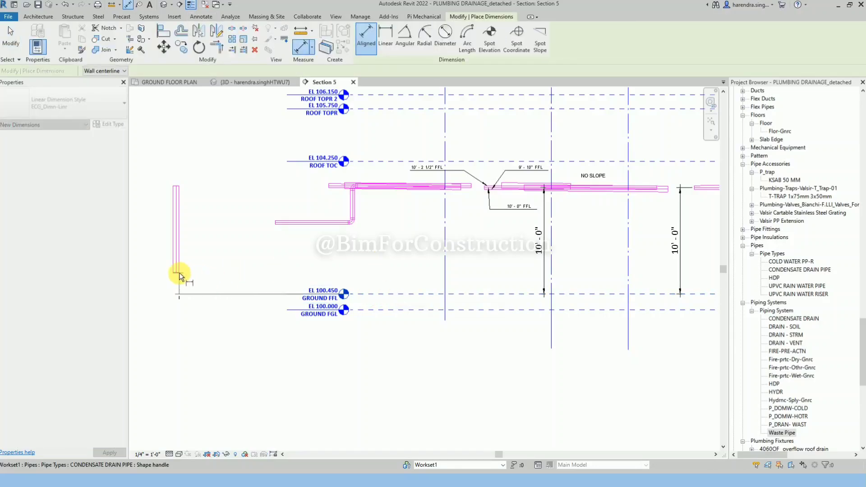
{"action": "left_click", "coordinate": [179, 272]}
{"action": "left_click", "coordinate": [209, 277]}
{"action": "key", "text": "Escape"}
{"action": "key", "text": "Escape"}
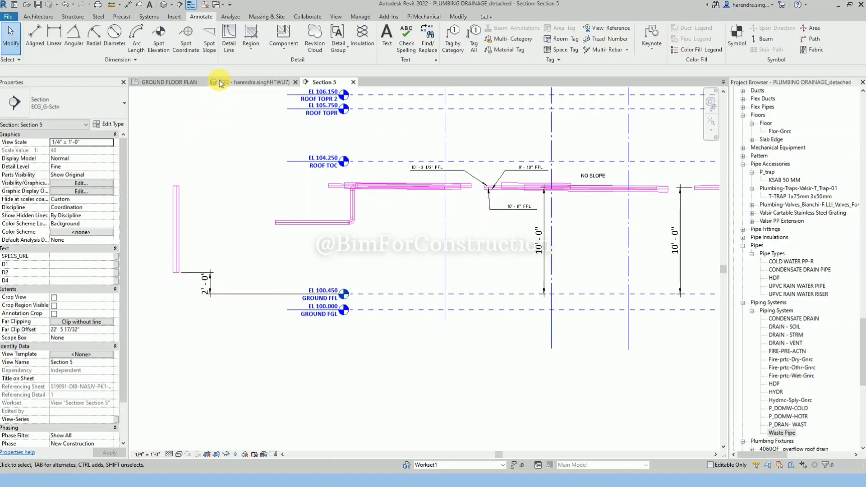
- In the ground floor plan, add a similar vertical pipe at the left end of the 160 WP pipe, down to a middle elevation of 3' 0"
{"action": "left_click", "coordinate": [179, 82]}
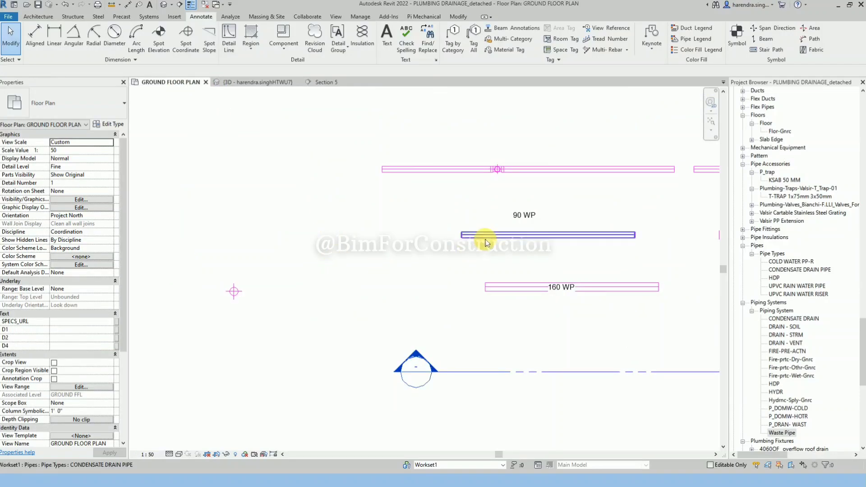
{"action": "left_click", "coordinate": [505, 286]}
{"action": "key", "text": "s"}
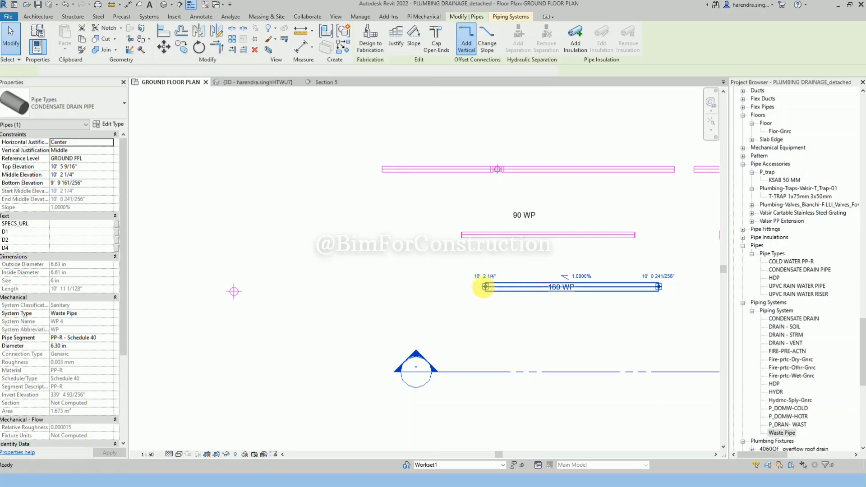
{"action": "left_click", "coordinate": [485, 287]}
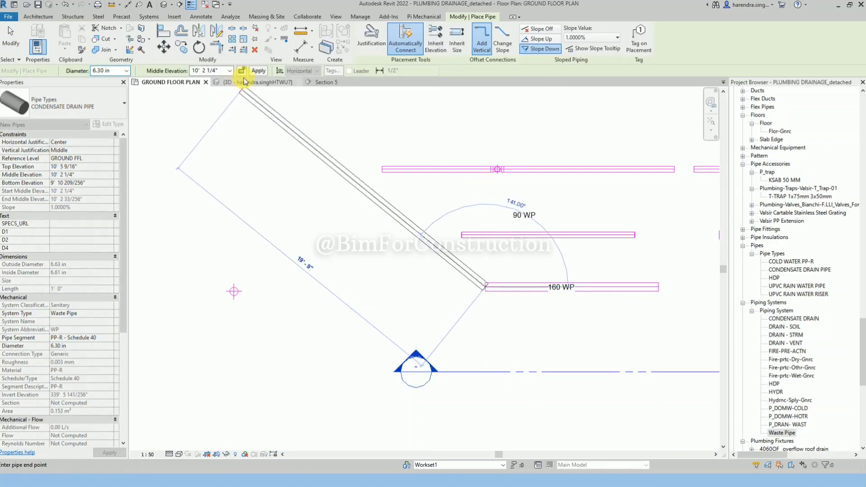
{"action": "left_click", "coordinate": [220, 72]}
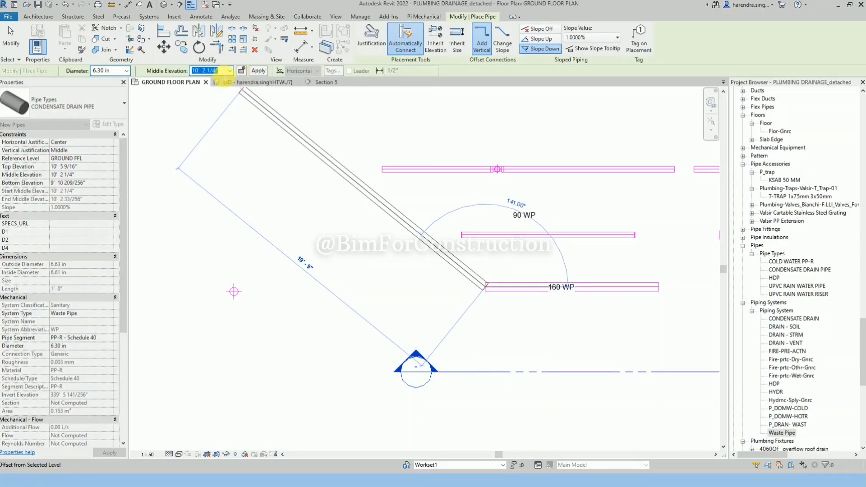
{"action": "type", "text": "3"}
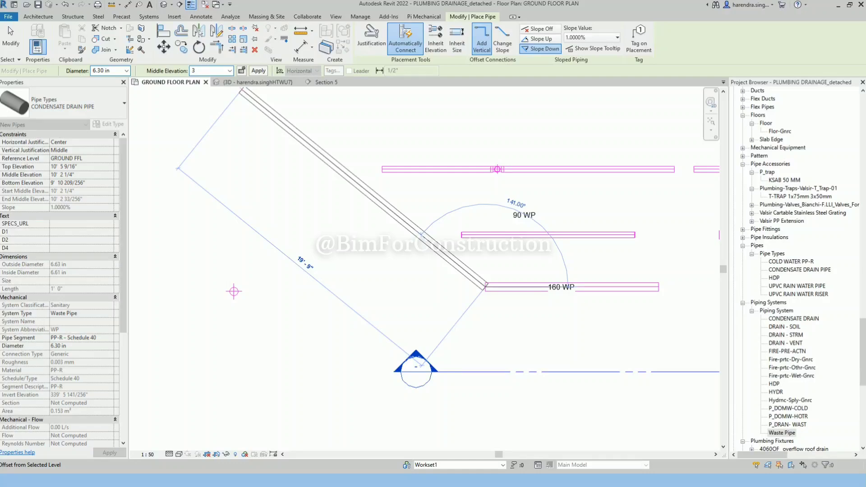
{"action": "left_click", "coordinate": [256, 71]}
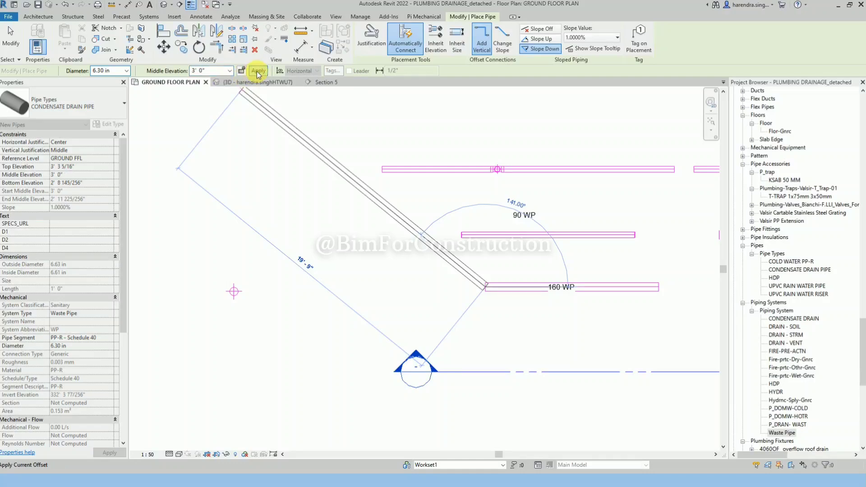
{"action": "key", "text": "Escape"}
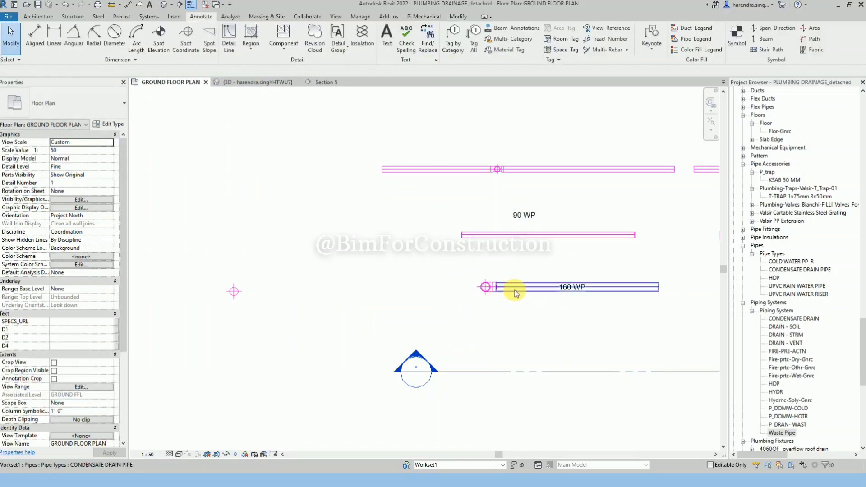
- Examine the vertical drop connected to the 160 WP pipe in the Section 5 view and in the 3D view
{"action": "left_click", "coordinate": [515, 290]}
{"action": "left_click", "coordinate": [326, 83]}
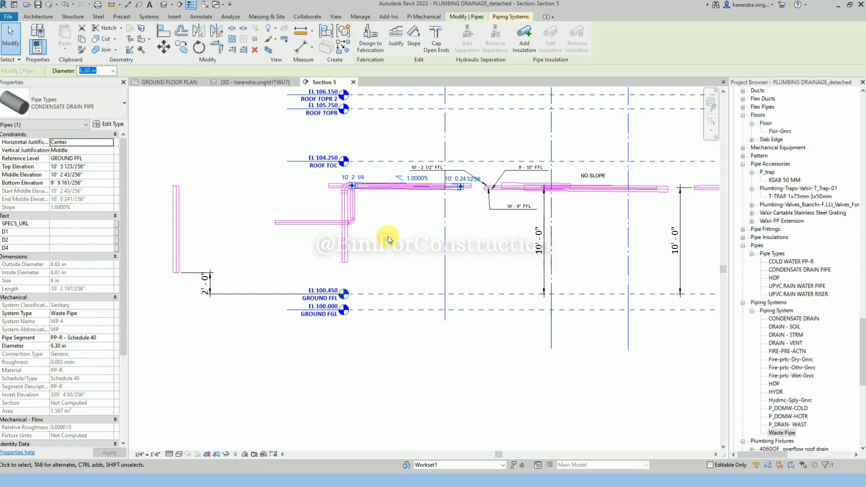
{"action": "scroll", "coordinate": [383, 183], "scroll_direction": "up", "scroll_amount": 4}
{"action": "scroll", "coordinate": [384, 191], "scroll_direction": "up", "scroll_amount": 1}
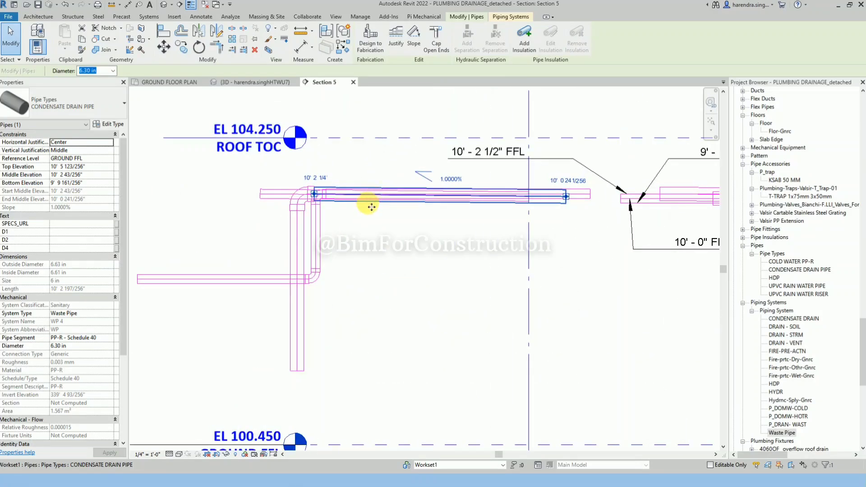
{"action": "left_click", "coordinate": [266, 270]}
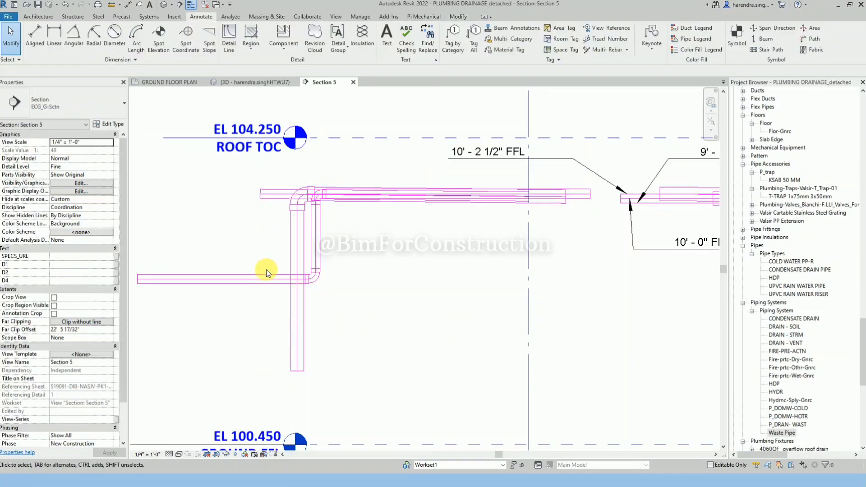
{"action": "left_click", "coordinate": [263, 82]}
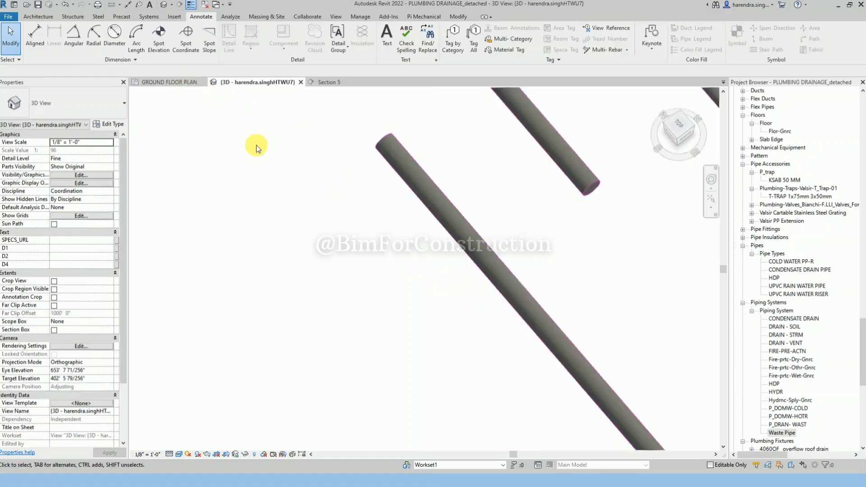
{"action": "scroll", "coordinate": [432, 266], "scroll_direction": "down", "scroll_amount": 5}
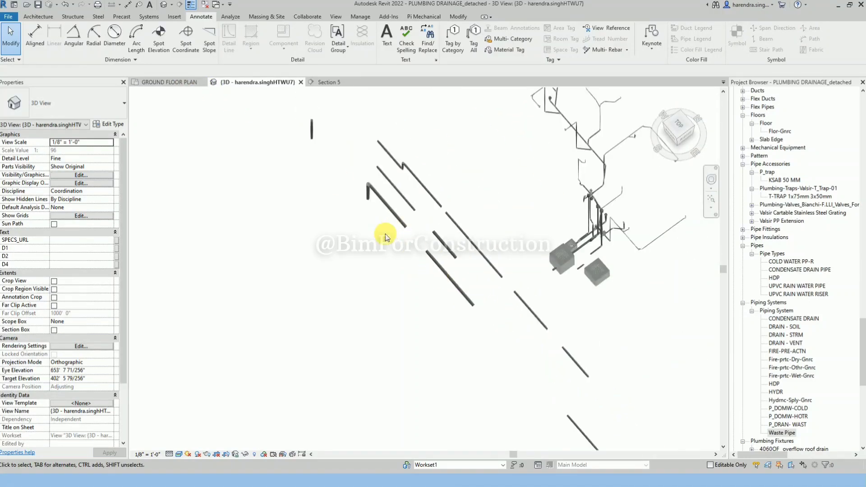
- Inspect the sloped pipe above the vertical drop in the 3D view and in the Section 5 view
{"action": "left_click", "coordinate": [385, 206]}
{"action": "scroll", "coordinate": [362, 184], "scroll_direction": "up", "scroll_amount": 3}
{"action": "middle_click_drag", "start_coordinate": [383, 218], "coordinate": [474, 135], "text": "shift"}
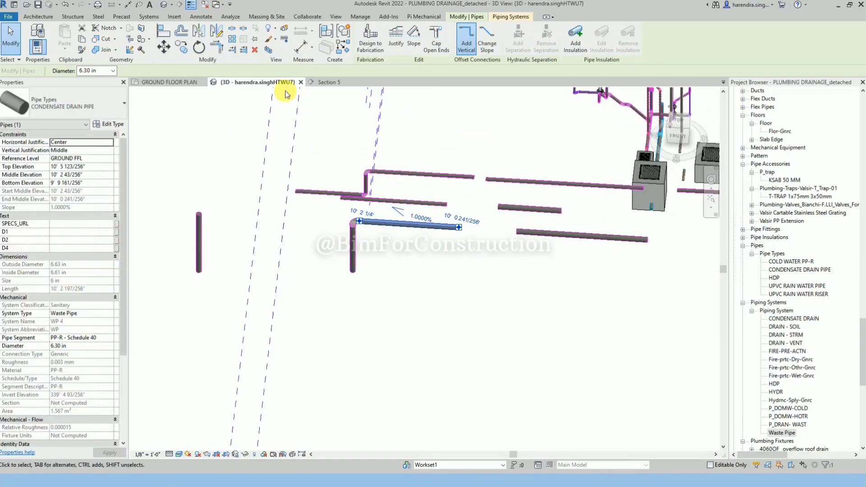
{"action": "left_click", "coordinate": [332, 82]}
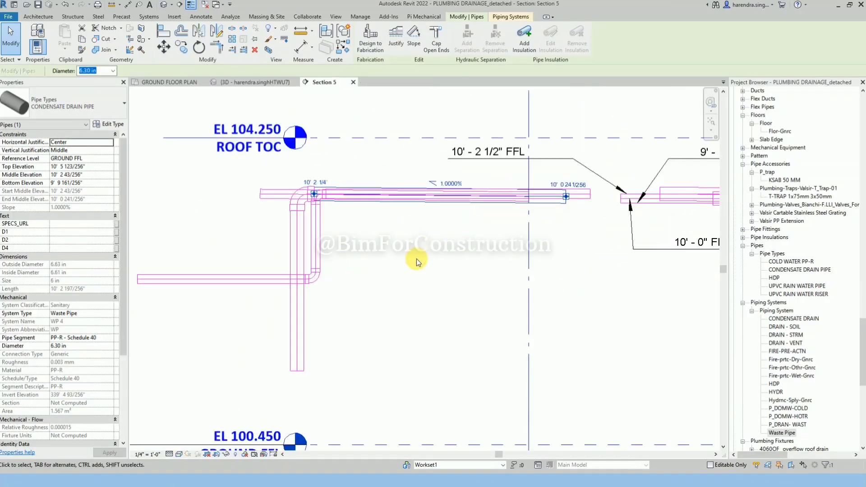
- In Section 5, extend the free end of the far 3.54 in pipe about 5' 1" down, sideways at a 1% down slope, and down again to 2' 3"
{"action": "scroll", "coordinate": [301, 279], "scroll_direction": "down", "scroll_amount": 6}
{"action": "left_click", "coordinate": [605, 288]}
{"action": "scroll", "coordinate": [616, 283], "scroll_direction": "up", "scroll_amount": 4}
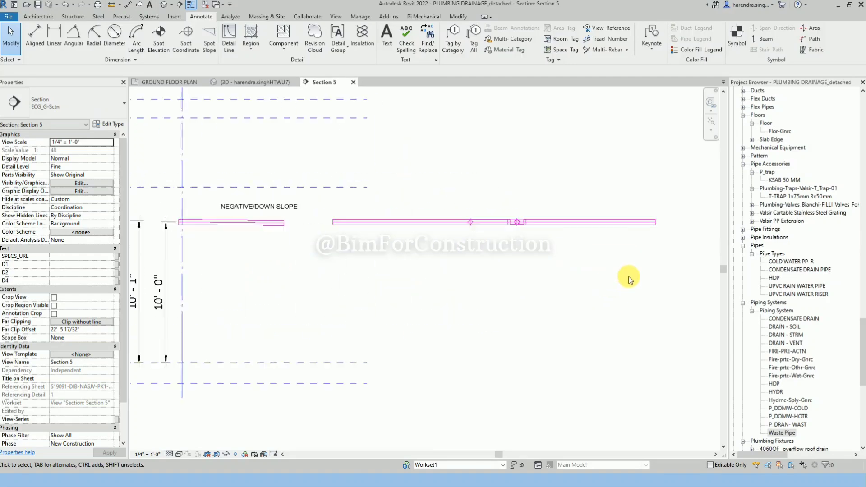
{"action": "scroll", "coordinate": [587, 275], "scroll_direction": "down", "scroll_amount": 3}
{"action": "left_click", "coordinate": [552, 244]}
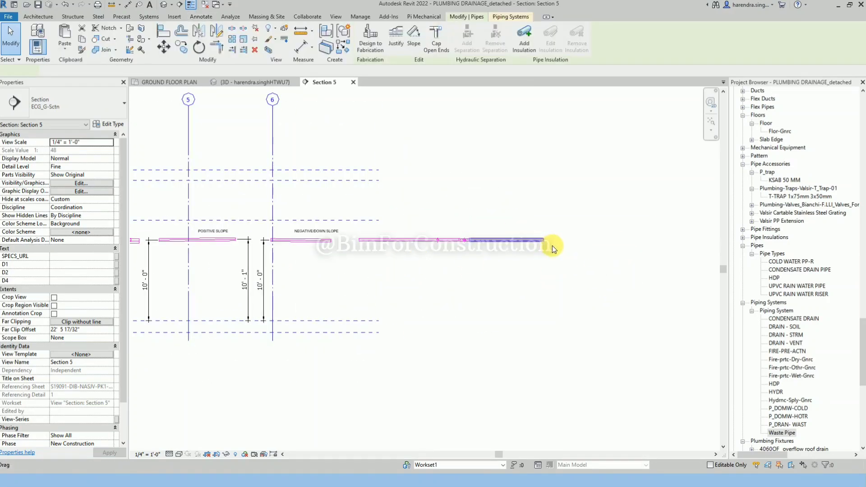
{"action": "scroll", "coordinate": [552, 245], "scroll_direction": "up", "scroll_amount": 3}
{"action": "right_click", "coordinate": [534, 231]}
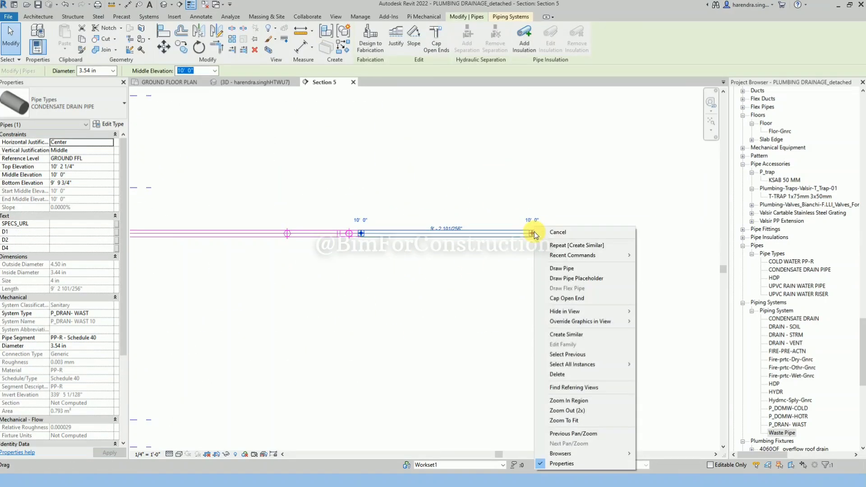
{"action": "left_click", "coordinate": [573, 268]}
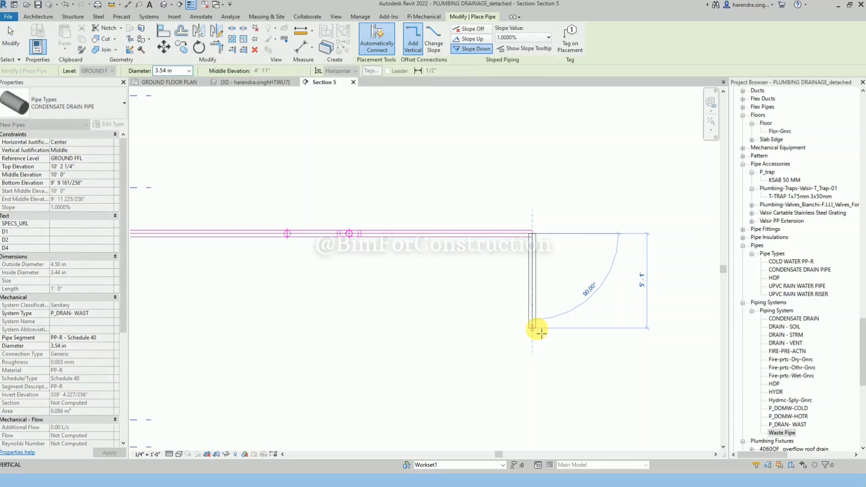
{"action": "left_click", "coordinate": [539, 330]}
{"action": "left_click", "coordinate": [623, 331]}
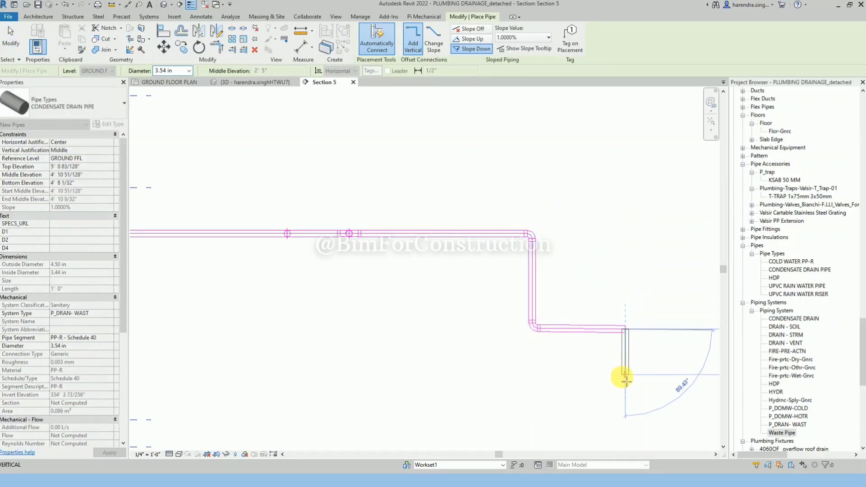
{"action": "left_click", "coordinate": [626, 380]}
- Turn the slope off and finish the stepped pipe with a short horizontal run at a middle elevation of 2' 3"
{"action": "left_click", "coordinate": [479, 40]}
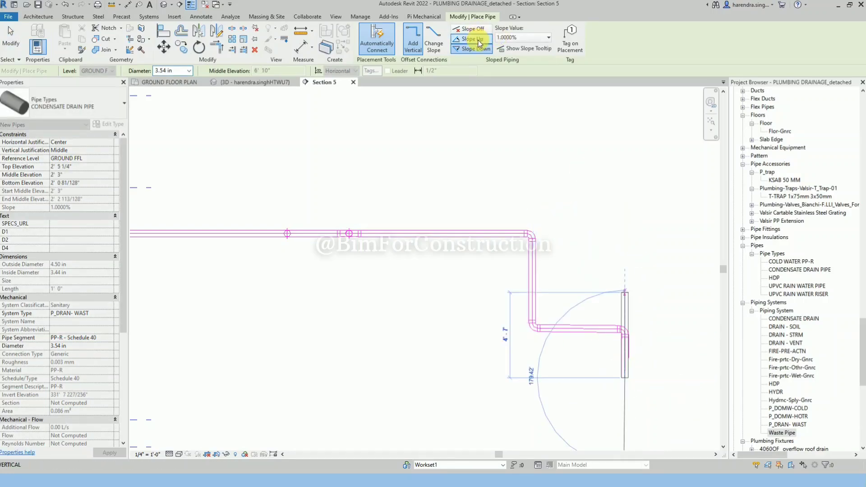
{"action": "left_click", "coordinate": [471, 29]}
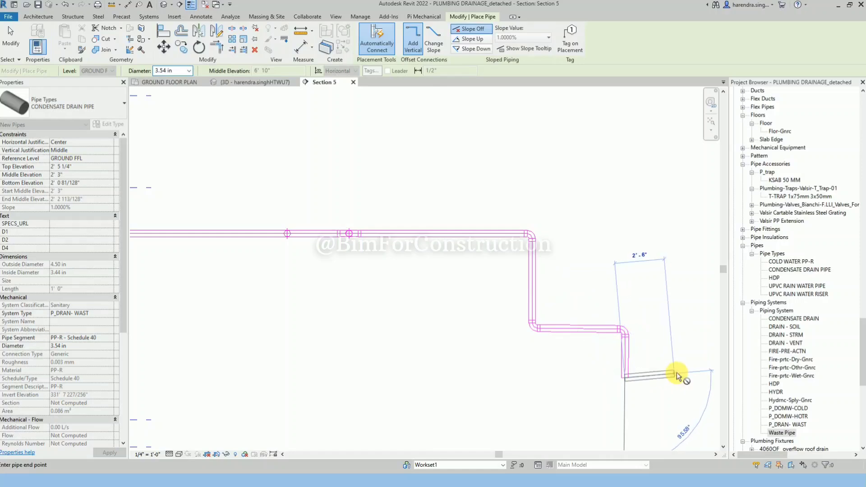
{"action": "left_click", "coordinate": [686, 378]}
{"action": "key", "text": "Escape"}
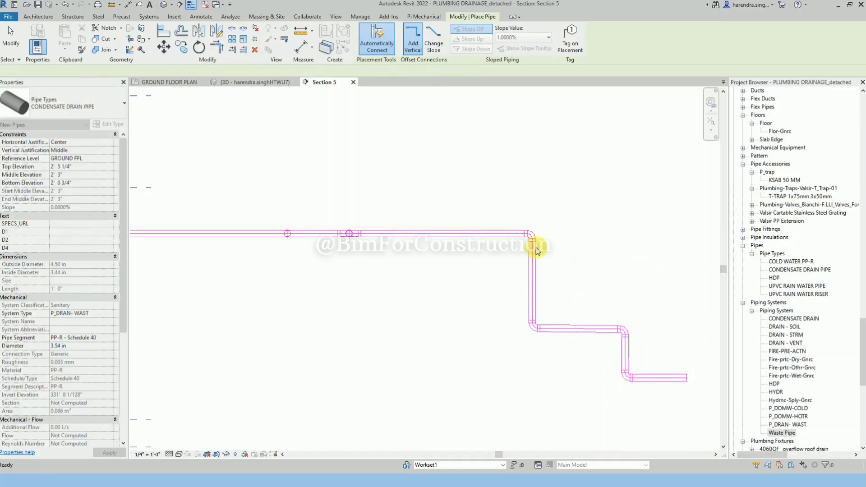
{"action": "key", "text": "Escape"}
{"action": "scroll", "coordinate": [541, 251], "scroll_direction": "down", "scroll_amount": 4}
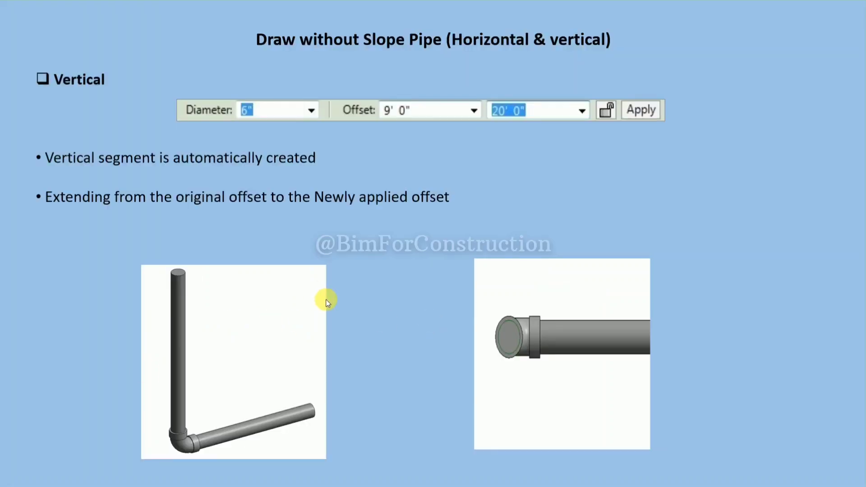
{"action": "left_click", "coordinate": [326, 300]}
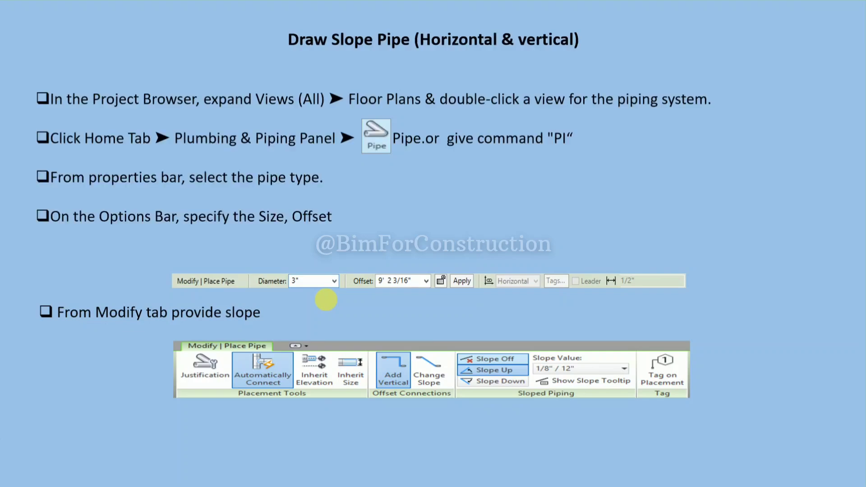
{"action": "left_click", "coordinate": [326, 300]}
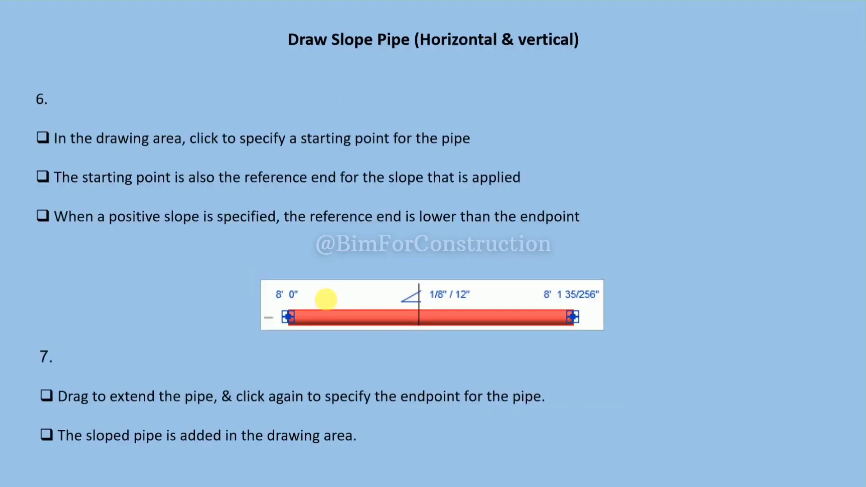
{"action": "left_click", "coordinate": [326, 300]}
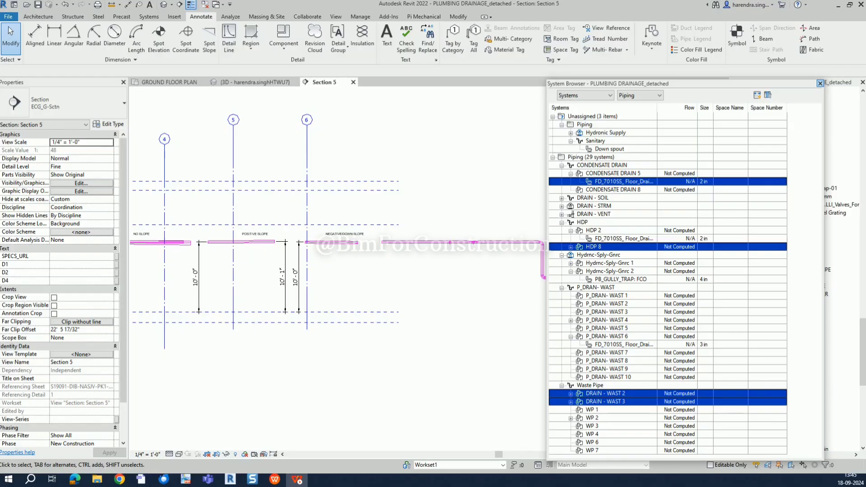
- Close the System Browser and bring up the ground floor plan with all the practice pipes below the drainage layout in view
{"action": "left_click", "coordinate": [820, 83]}
{"action": "scroll", "coordinate": [566, 277], "scroll_direction": "down", "scroll_amount": 4}
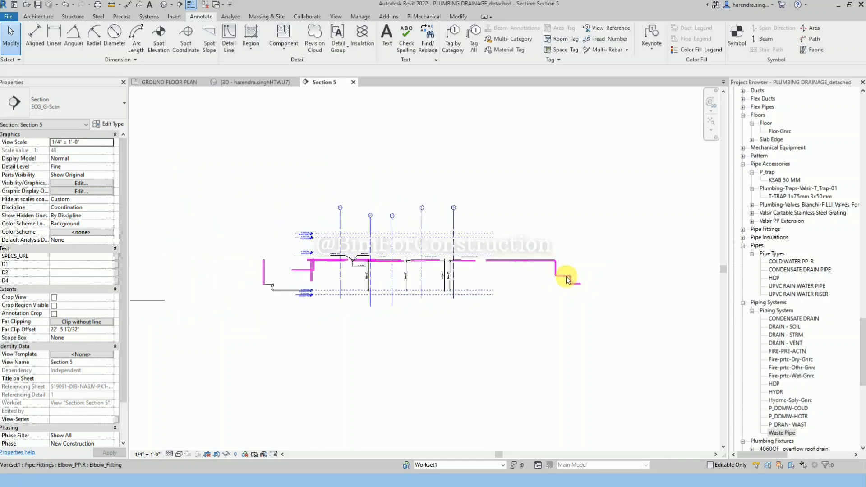
{"action": "left_click", "coordinate": [149, 82]}
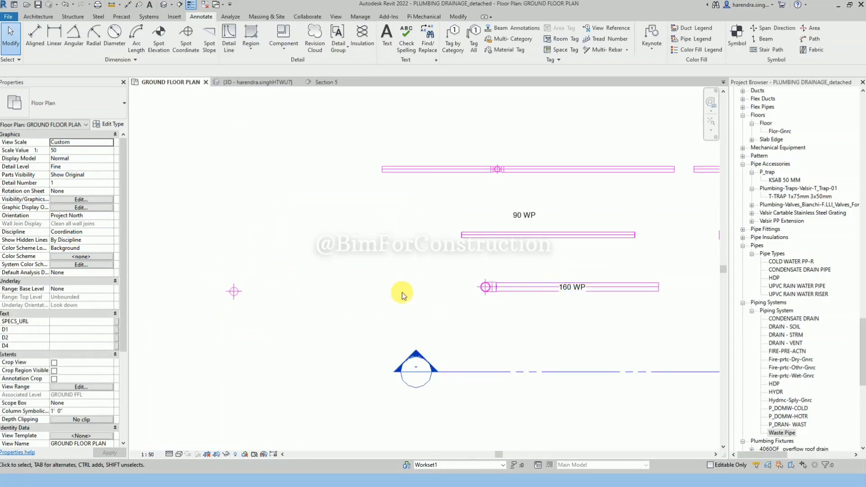
{"action": "scroll", "coordinate": [359, 299], "scroll_direction": "down", "scroll_amount": 2}
{"action": "scroll", "coordinate": [386, 352], "scroll_direction": "down", "scroll_amount": 2}
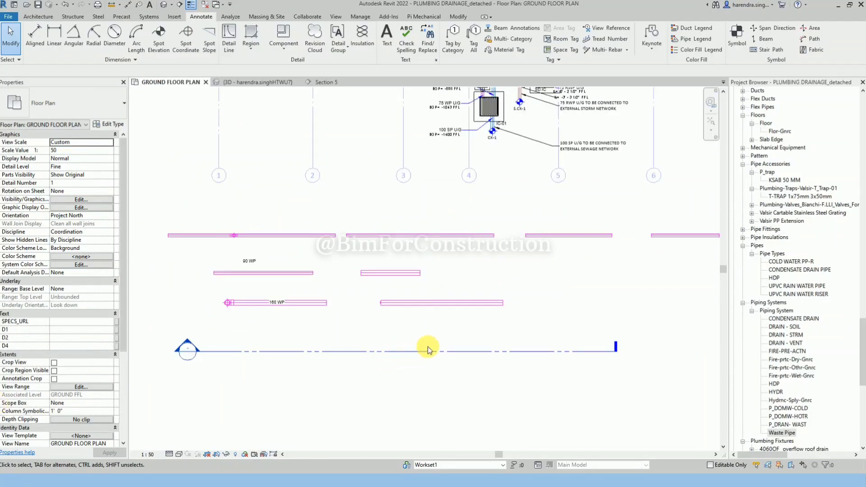
{"action": "scroll", "coordinate": [334, 328], "scroll_direction": "down", "scroll_amount": 2}
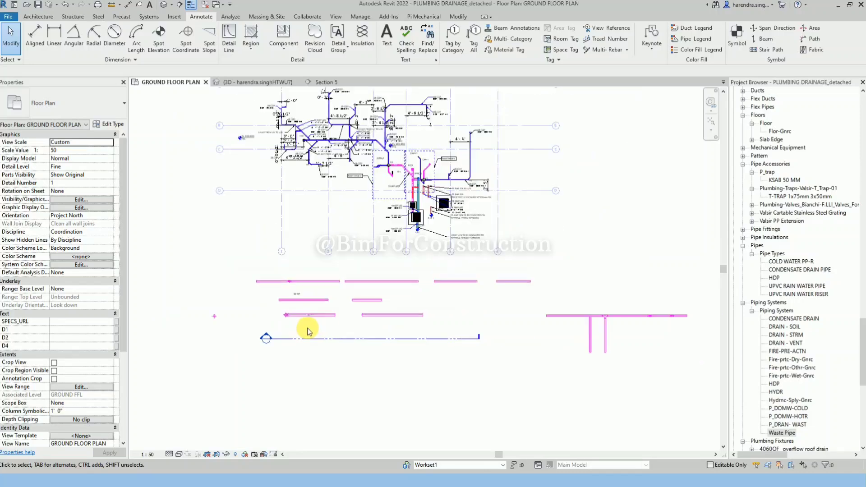
{"action": "left_click_drag", "start_coordinate": [218, 270], "coordinate": [698, 386]}
{"action": "key", "text": "Delete"}
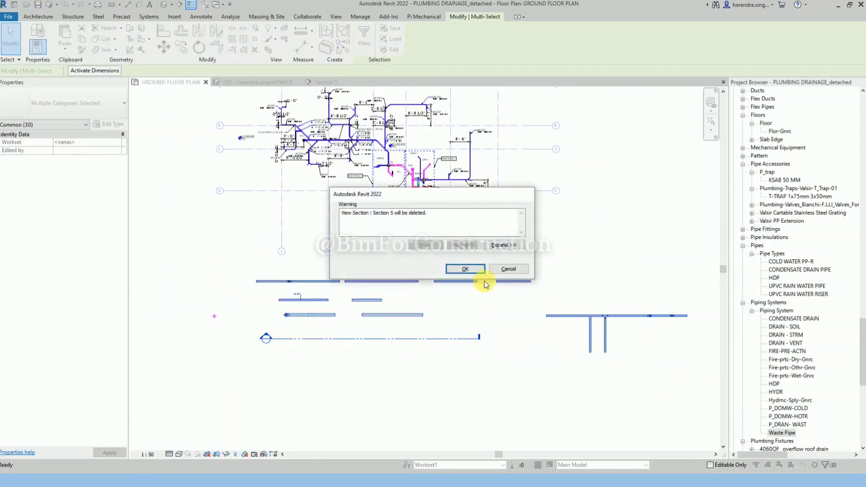
{"action": "left_click", "coordinate": [469, 273]}
{"action": "key", "text": "ctrl+z"}
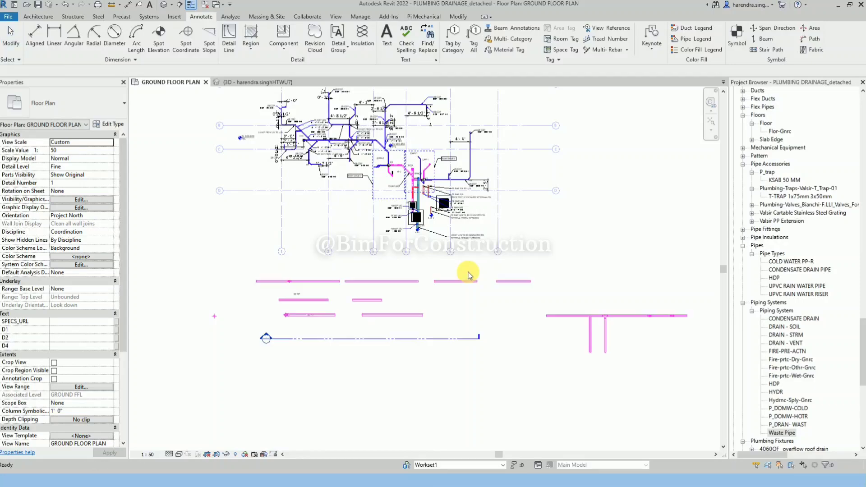
- Delete the 90 WP and 160 WP pipe rows and the separate branched pipe group, keeping the upper pipe row and the section line
{"action": "left_click", "coordinate": [213, 314]}
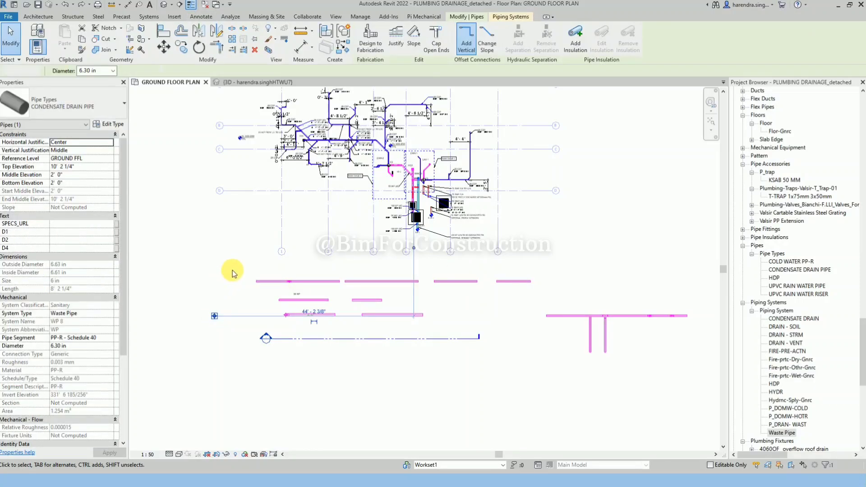
{"action": "key", "text": "Escape"}
{"action": "left_click_drag", "start_coordinate": [236, 267], "coordinate": [592, 332]}
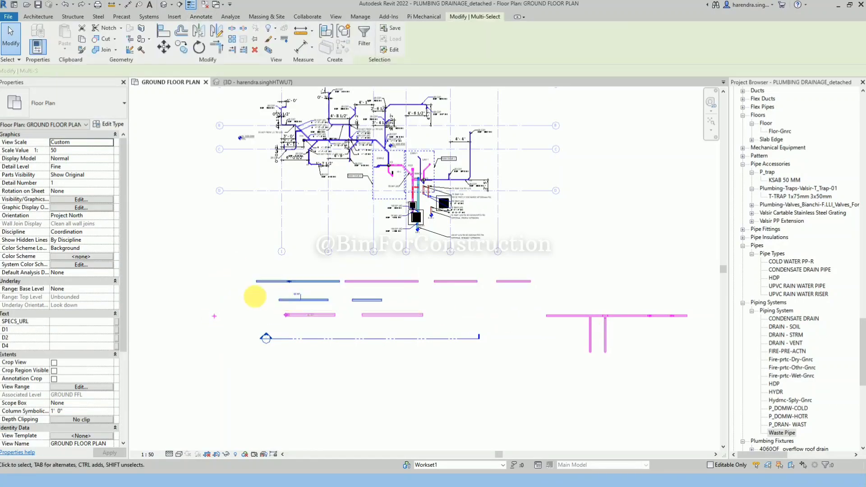
{"action": "left_click_drag", "start_coordinate": [223, 290], "coordinate": [577, 313]}
{"action": "key", "text": "Delete"}
{"action": "key", "text": "Delete"}
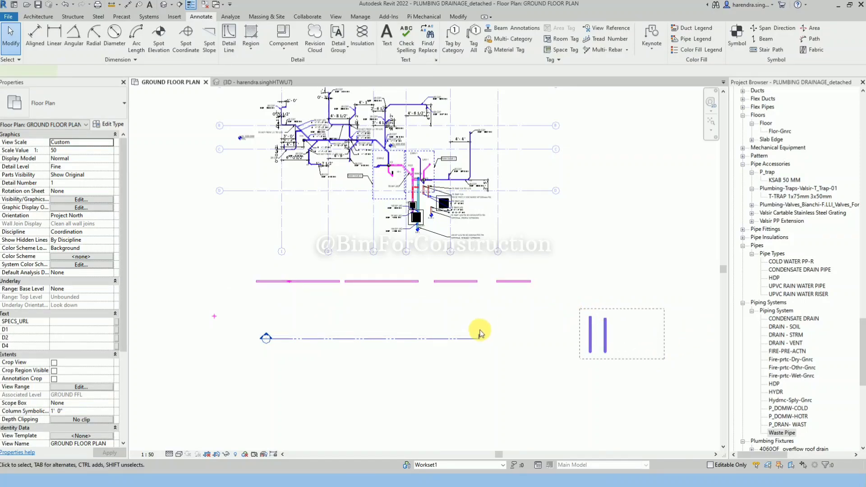
- Reopen the Section 5 view from its section line, and select the remaining row of horizontal pipes in the ground floor plan
{"action": "left_click", "coordinate": [433, 339]}
{"action": "right_click", "coordinate": [434, 339]}
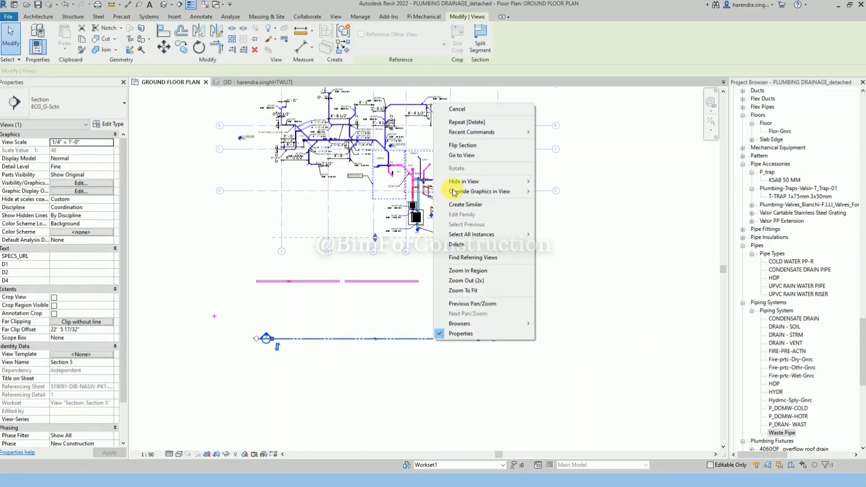
{"action": "left_click", "coordinate": [465, 155]}
{"action": "scroll", "coordinate": [375, 279], "scroll_direction": "up", "scroll_amount": 5}
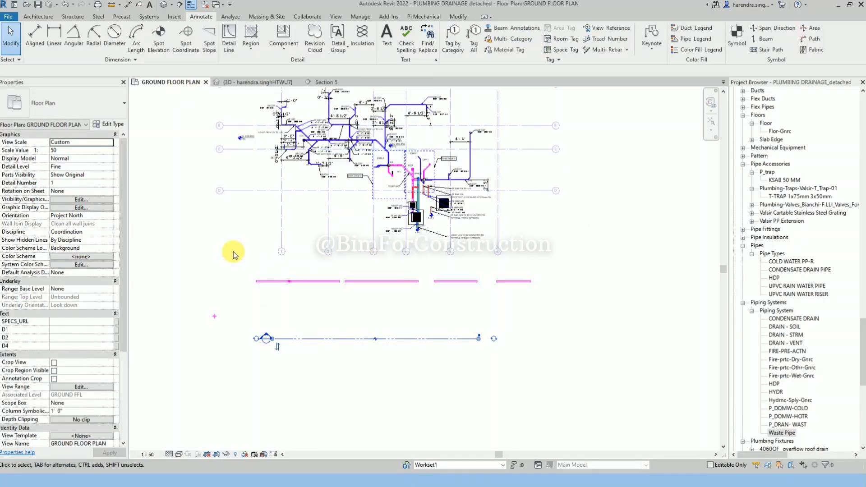
{"action": "left_click_drag", "start_coordinate": [177, 253], "coordinate": [658, 307]}
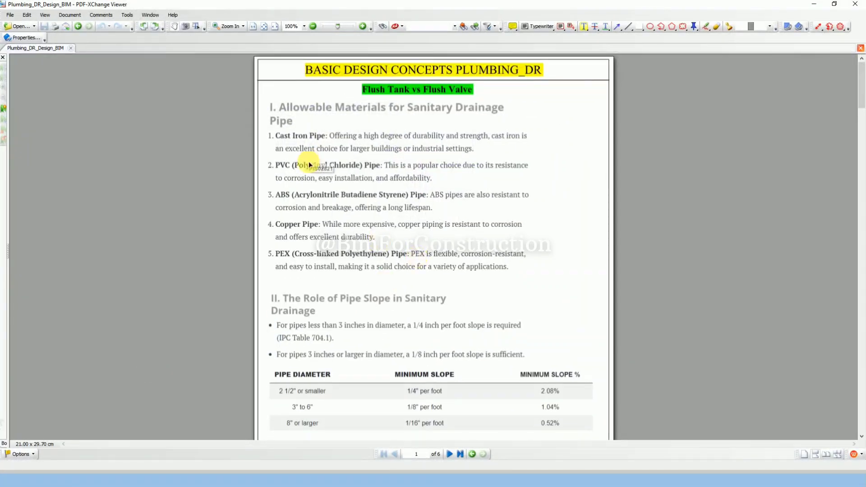
- Switch to Plumbing_DR_Design_BIM in PDF-XChange Viewer and review the section on allowable sanitary drainage pipe materials at 150% zoom
{"action": "scroll", "coordinate": [311, 164], "scroll_direction": "down", "scroll_amount": 1}
{"action": "scroll", "coordinate": [317, 168], "scroll_direction": "down", "scroll_amount": 1}
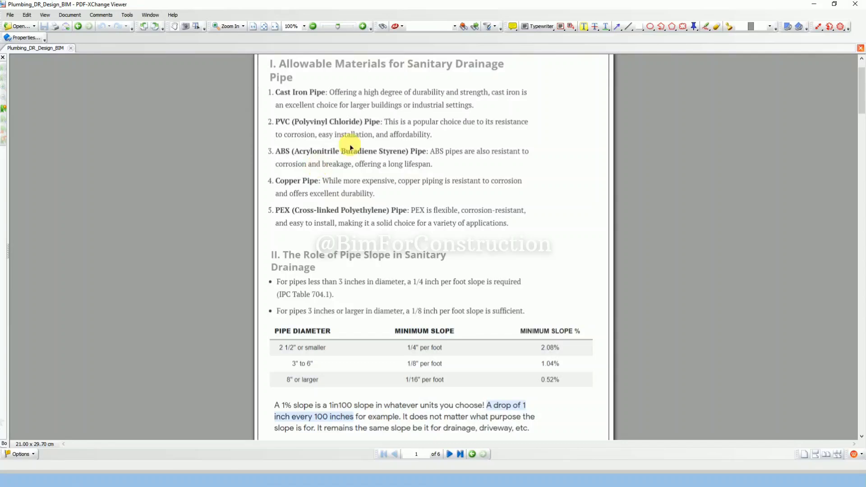
{"action": "scroll", "coordinate": [351, 89], "scroll_direction": "up", "scroll_amount": 2}
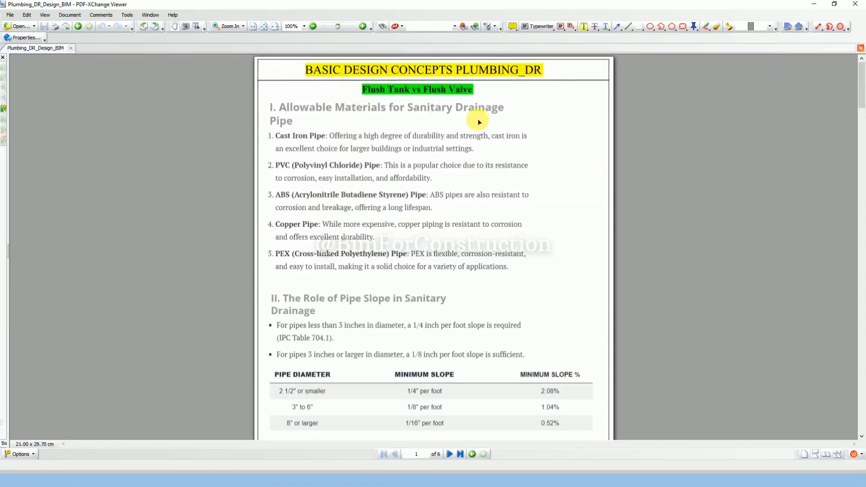
{"action": "scroll", "coordinate": [478, 120], "scroll_direction": "up", "scroll_amount": 1, "text": "ctrl"}
{"action": "scroll", "coordinate": [478, 121], "scroll_direction": "up", "scroll_amount": 1, "text": "ctrl"}
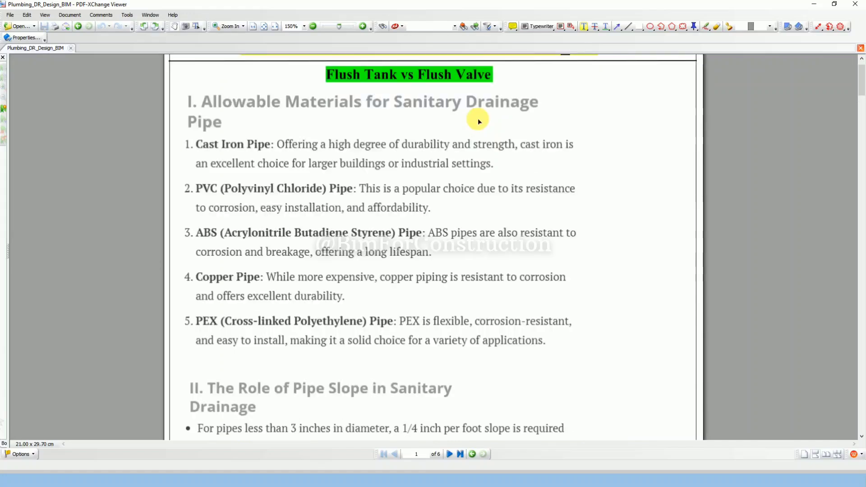
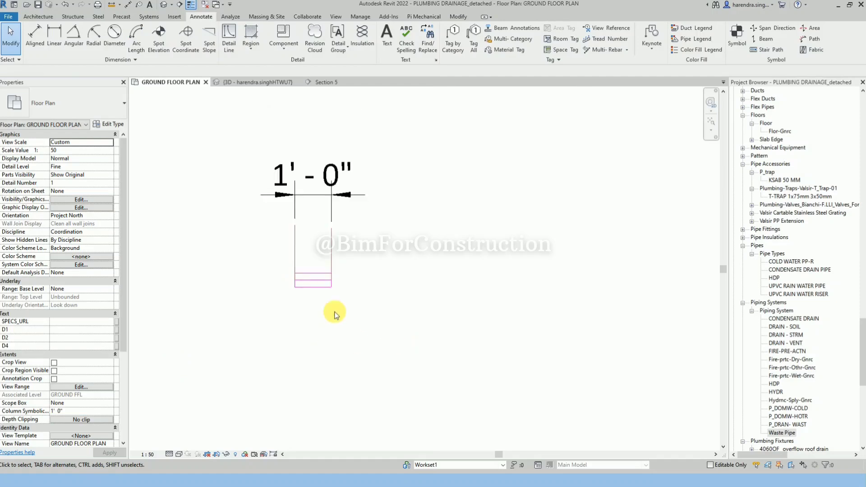
- In the Revit ground floor plan, select the 1' 0" long pipe and examine its slope and end elevations
{"action": "left_click", "coordinate": [323, 287]}
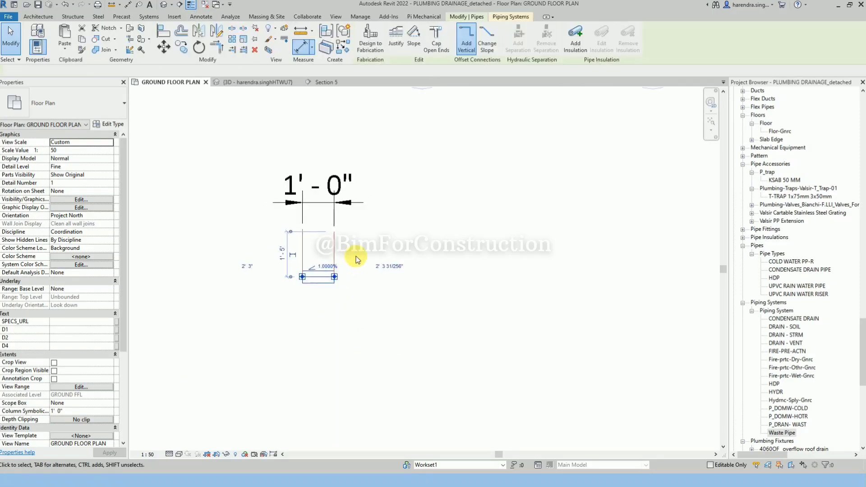
{"action": "scroll", "coordinate": [283, 291], "scroll_direction": "down", "scroll_amount": 3}
{"action": "scroll", "coordinate": [353, 277], "scroll_direction": "up", "scroll_amount": 2}
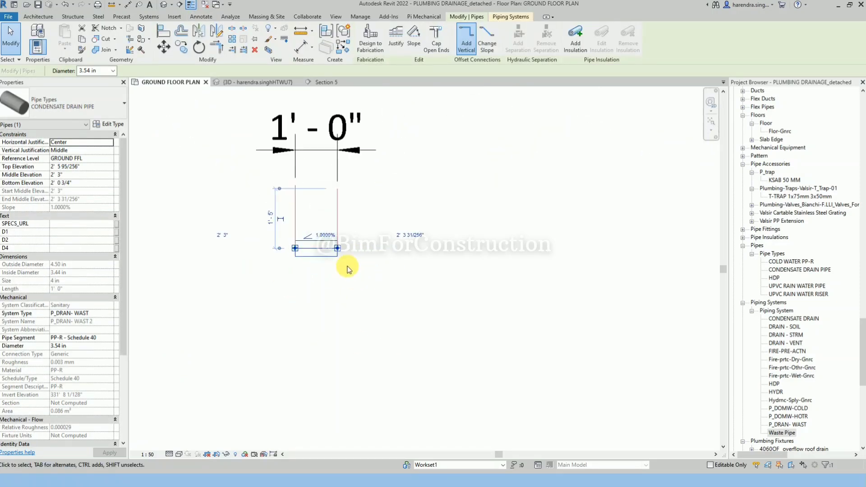
{"action": "scroll", "coordinate": [328, 256], "scroll_direction": "up", "scroll_amount": 3}
{"action": "scroll", "coordinate": [324, 247], "scroll_direction": "up", "scroll_amount": 1}
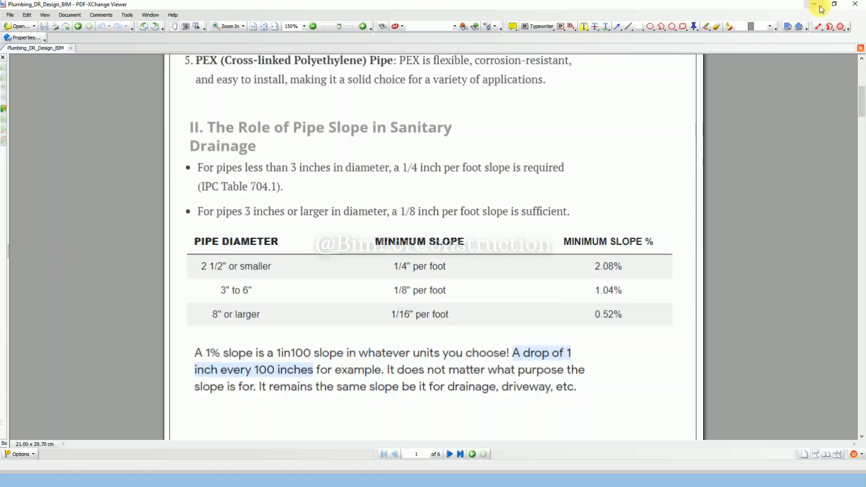
- Highlight the 1/8" per foot and 1.04% cells of the 3" to 6" row with a yellow-filled rectangle, blended so the text shows through
{"action": "left_click", "coordinate": [651, 29]}
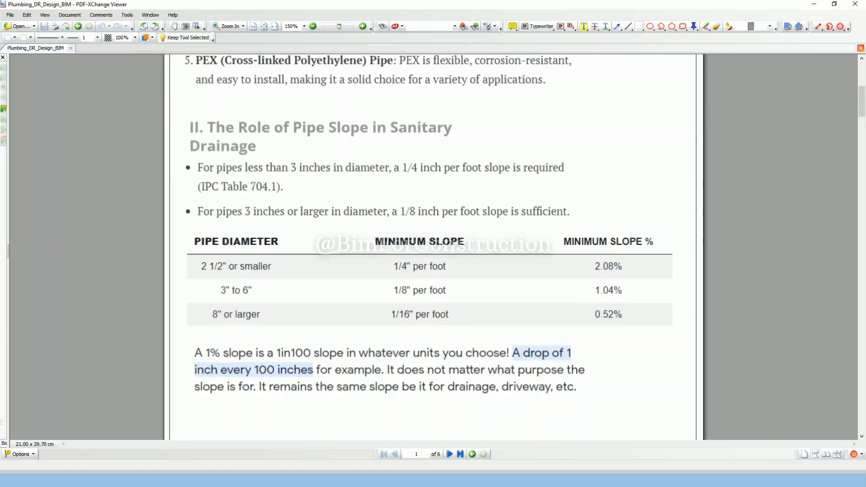
{"action": "left_click", "coordinate": [15, 37]}
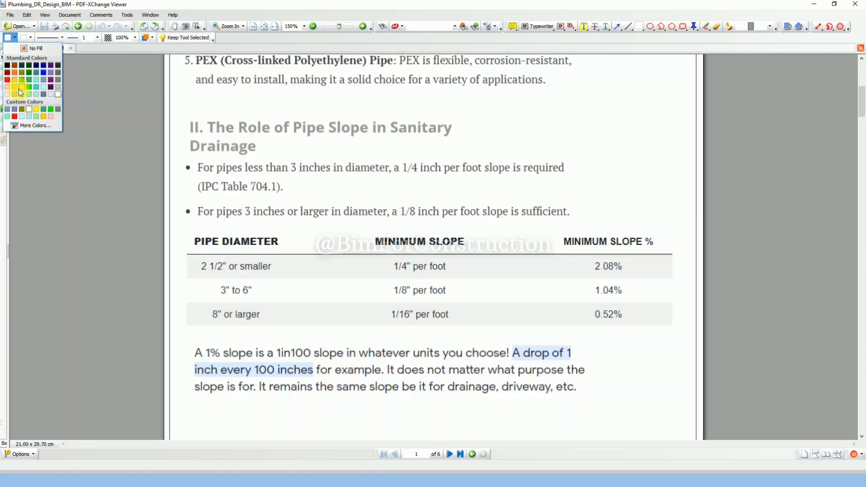
{"action": "left_click", "coordinate": [19, 89]}
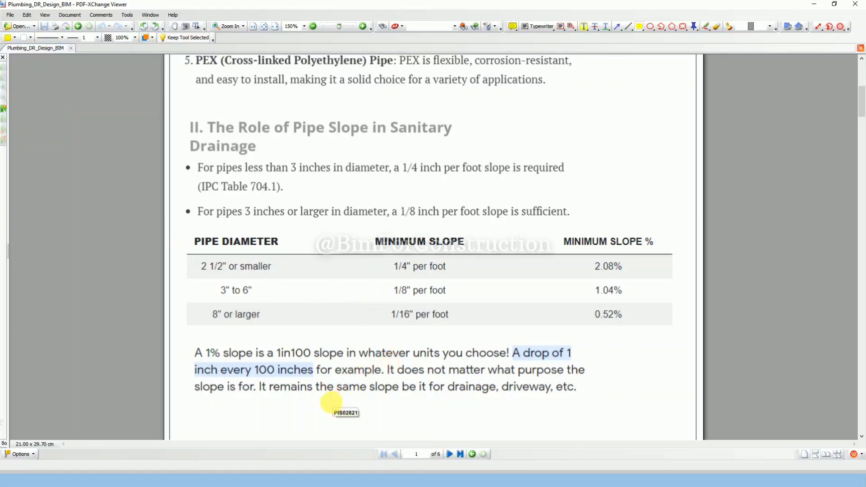
{"action": "mouse_move", "coordinate": [319, 417]}
{"action": "left_mouse_down"}
{"action": "mouse_move", "coordinate": [518, 383]}
{"action": "mouse_move", "coordinate": [601, 387]}
{"action": "left_mouse_up"}
{"action": "left_click_drag", "start_coordinate": [533, 403], "coordinate": [593, 288], "text": "ctrl"}
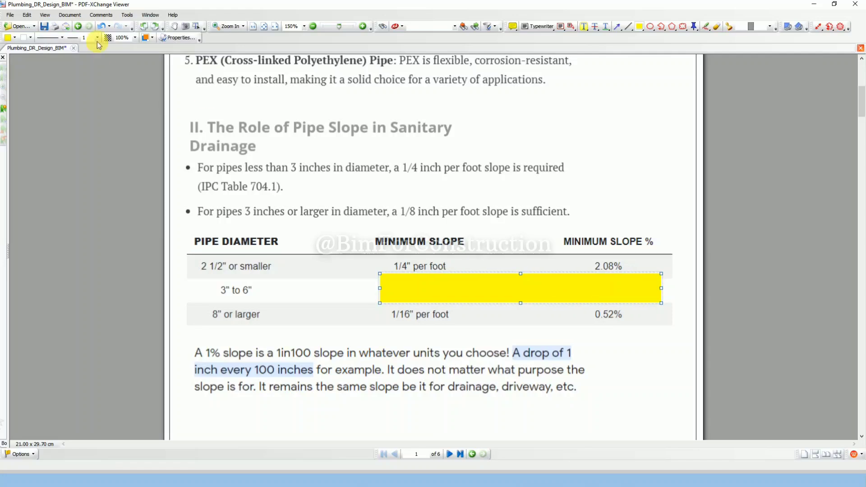
{"action": "left_click", "coordinate": [152, 38]}
{"action": "left_click", "coordinate": [167, 68]}
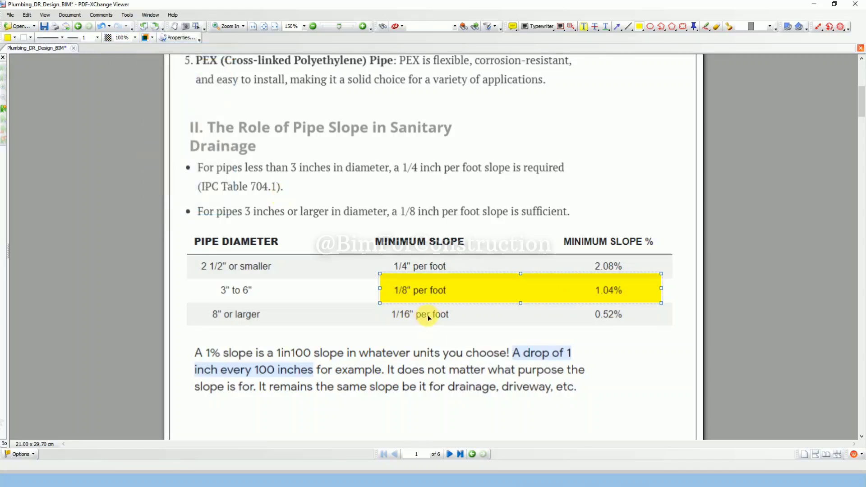
- Switch back to Revit and open the Section 5 view from its section line in the ground floor plan
{"action": "key", "text": "alt+Tab"}
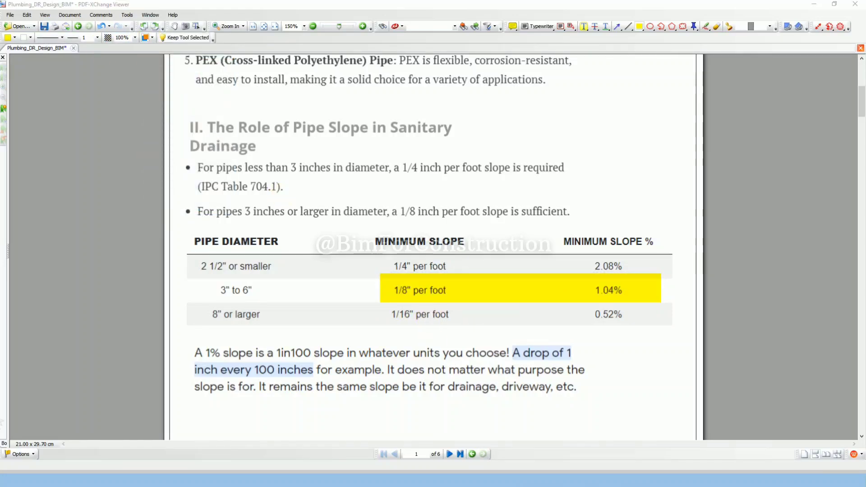
{"action": "key", "text": "F9"}
{"action": "key", "text": "Escape"}
{"action": "scroll", "coordinate": [402, 303], "scroll_direction": "up", "scroll_amount": 3}
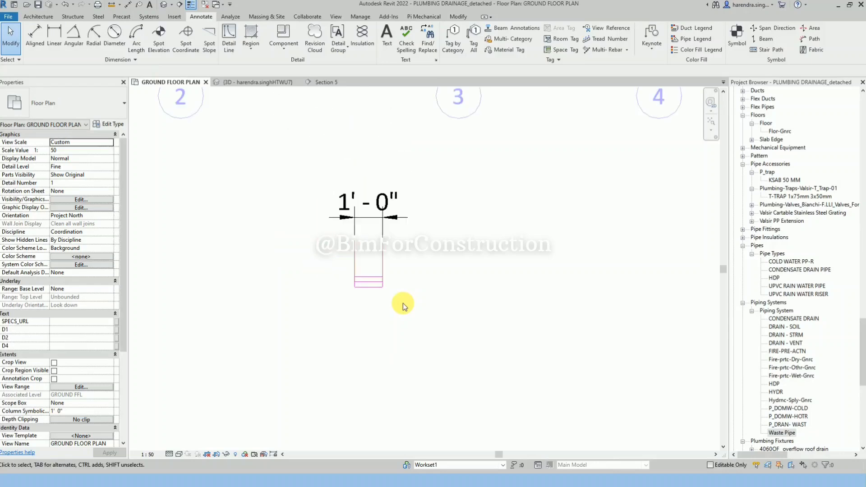
{"action": "scroll", "coordinate": [402, 303], "scroll_direction": "down", "scroll_amount": 4}
{"action": "left_click", "coordinate": [405, 354]}
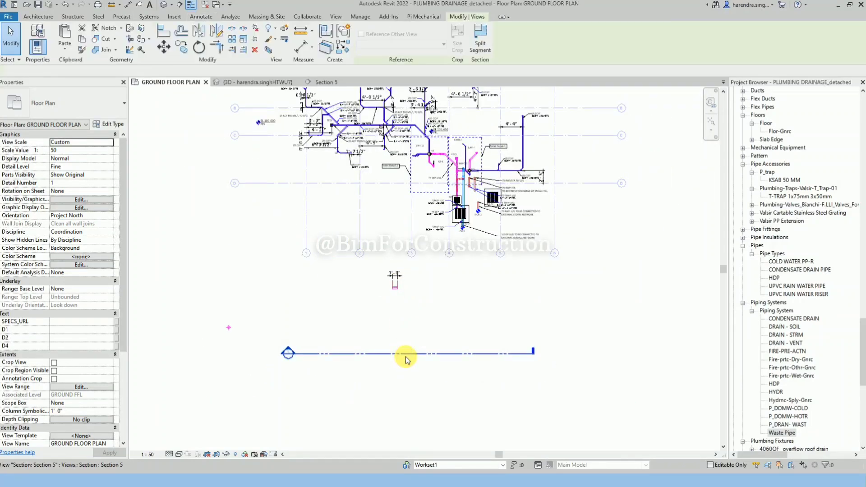
{"action": "right_click", "coordinate": [405, 356]}
{"action": "left_click", "coordinate": [440, 172]}
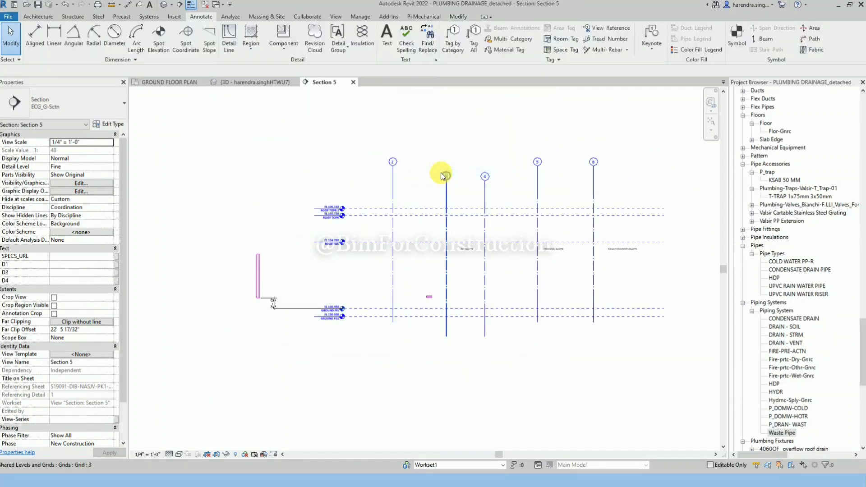
- Add an aligned dimension from the GROUND FFL level to the centreline at the short pipe's left end
{"action": "scroll", "coordinate": [429, 305], "scroll_direction": "up", "scroll_amount": 6}
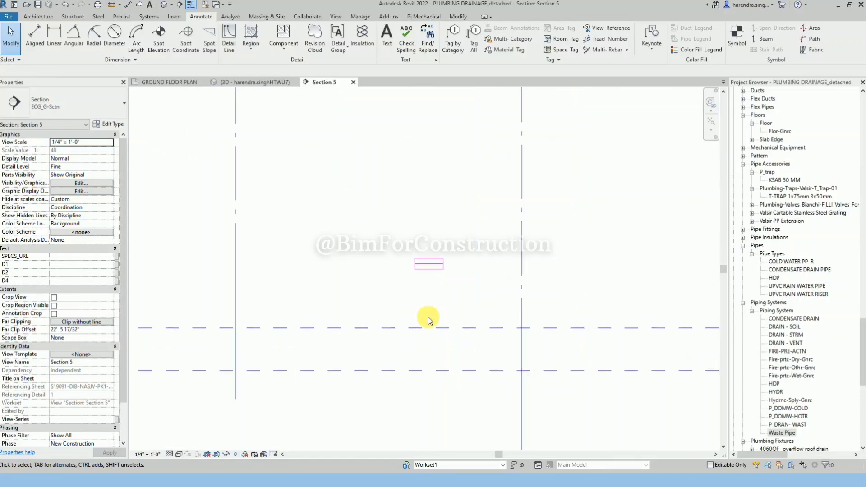
{"action": "scroll", "coordinate": [428, 317], "scroll_direction": "up", "scroll_amount": 3}
{"action": "key", "text": "d"}
{"action": "key", "text": "i"}
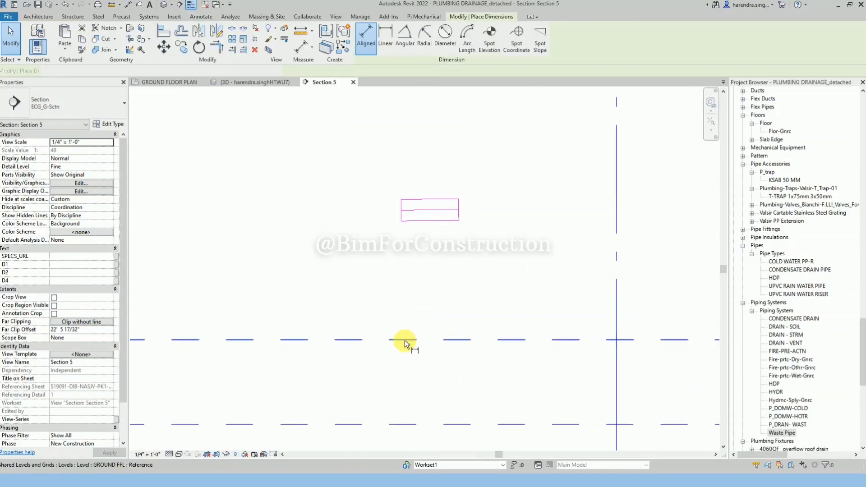
{"action": "left_click", "coordinate": [401, 340]}
{"action": "left_click", "coordinate": [401, 211]}
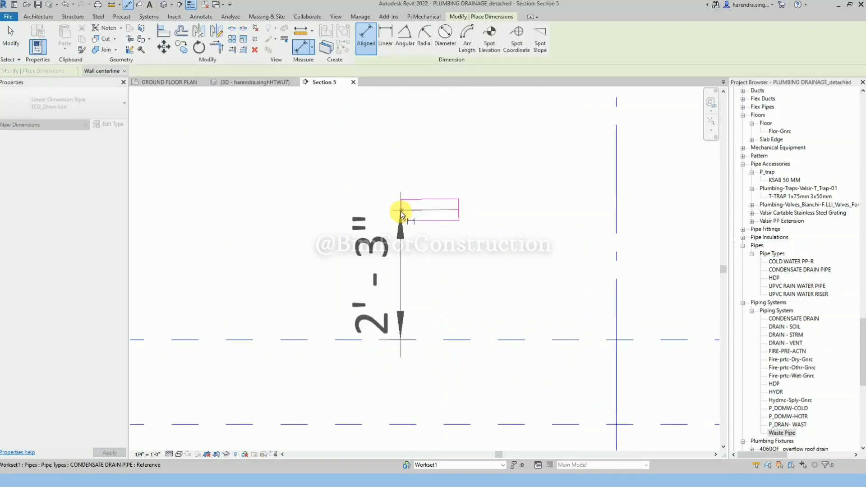
{"action": "left_click", "coordinate": [316, 216]}
{"action": "key", "text": "Escape"}
{"action": "key", "text": "Escape"}
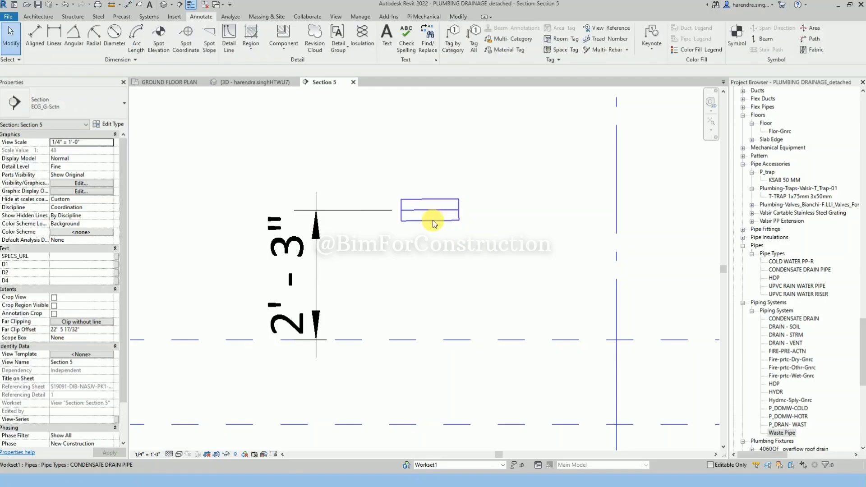
- Set the height of the pipe's left end above GROUND FFL to 2'
{"action": "left_click", "coordinate": [432, 220]}
{"action": "left_click", "coordinate": [315, 274]}
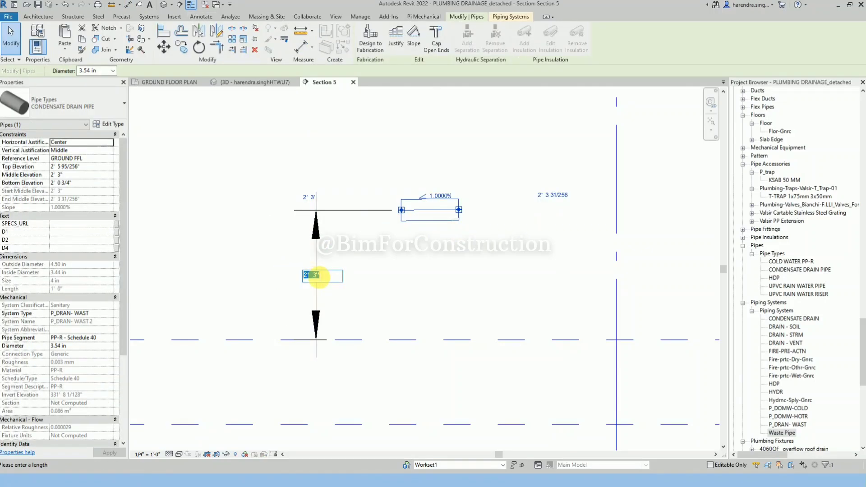
{"action": "type", "text": "2'"}
{"action": "key", "text": "Return"}
{"action": "left_click", "coordinate": [451, 311]}
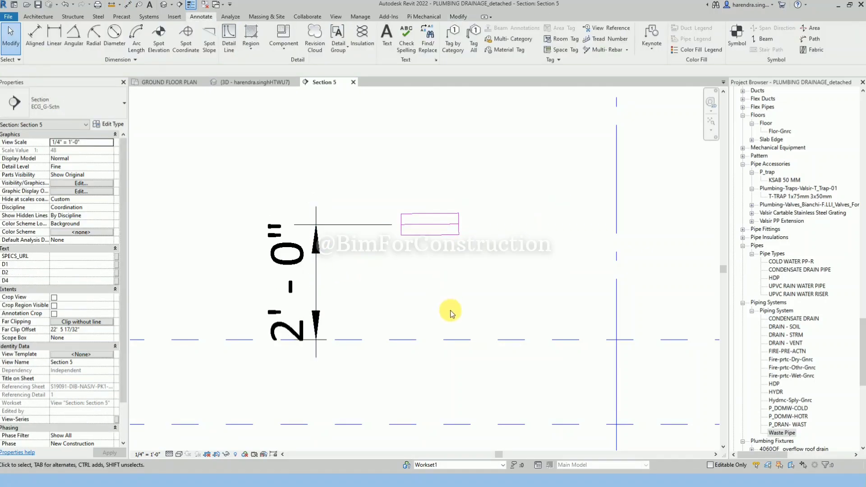
- Set the height of the pipe's left end above GROUND FFL to 5'
{"action": "left_click", "coordinate": [418, 233]}
{"action": "left_click", "coordinate": [315, 281]}
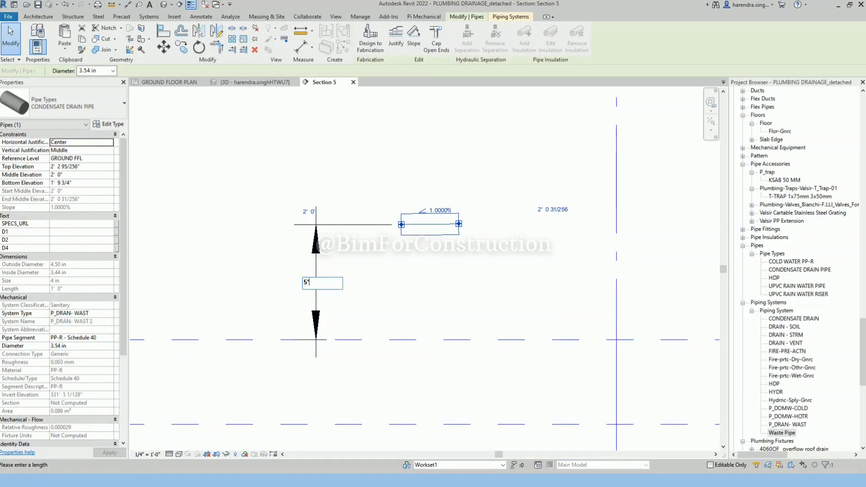
{"action": "type", "text": "5'"}
{"action": "key", "text": "Return"}
{"action": "scroll", "coordinate": [334, 329], "scroll_direction": "down", "scroll_amount": 3}
{"action": "left_click", "coordinate": [380, 266]}
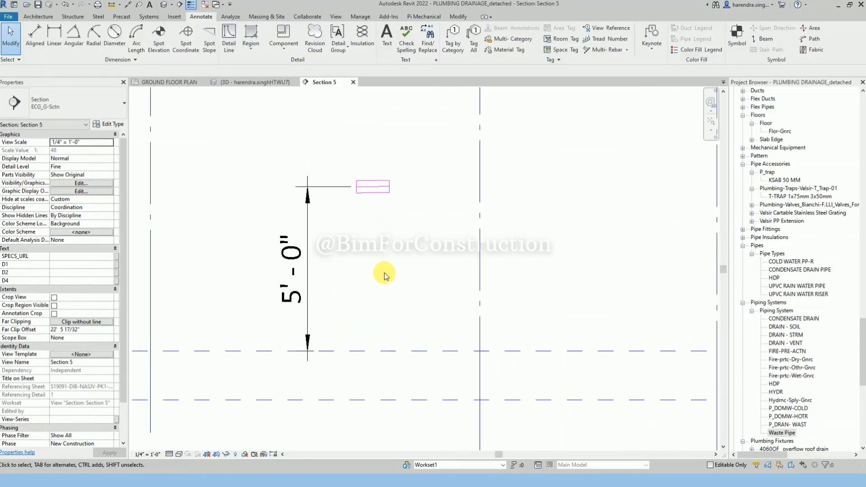
- Add an aligned dimension from the GROUND FFL level to the centreline at the short pipe's right end
{"action": "key", "text": "d"}
{"action": "key", "text": "i"}
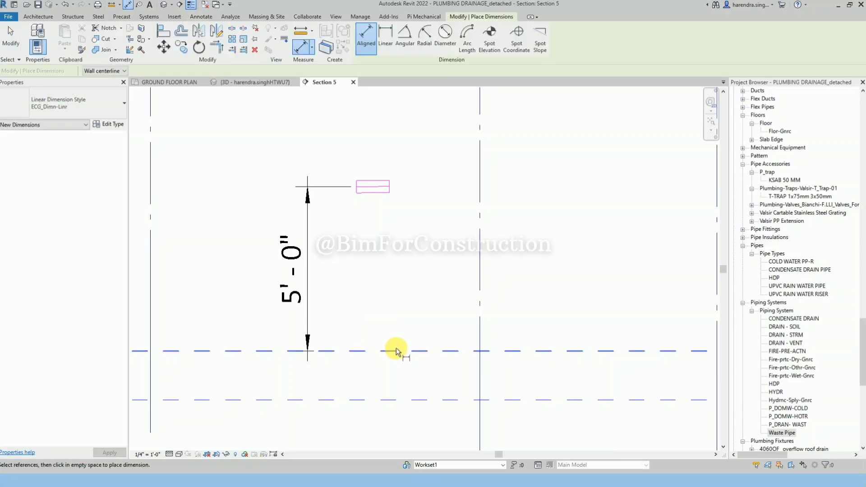
{"action": "left_click", "coordinate": [396, 351]}
{"action": "scroll", "coordinate": [383, 186], "scroll_direction": "up", "scroll_amount": 2}
{"action": "left_click", "coordinate": [363, 181]}
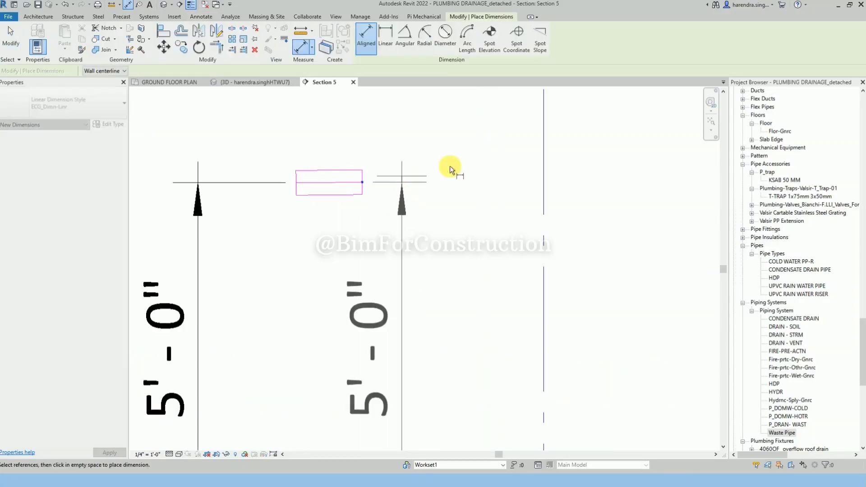
{"action": "left_click", "coordinate": [481, 150]}
{"action": "scroll", "coordinate": [481, 151], "scroll_direction": "down", "scroll_amount": 2}
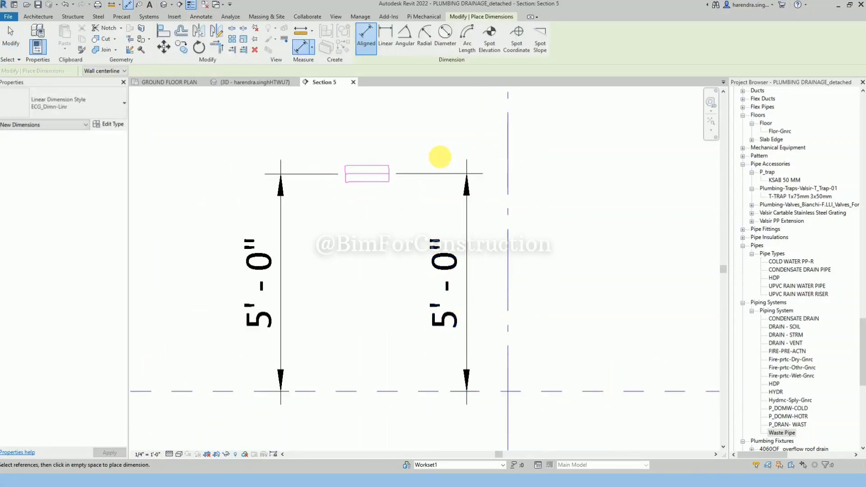
{"action": "key", "text": "Escape"}
{"action": "key", "text": "Escape"}
{"action": "scroll", "coordinate": [429, 280], "scroll_direction": "down", "scroll_amount": 2}
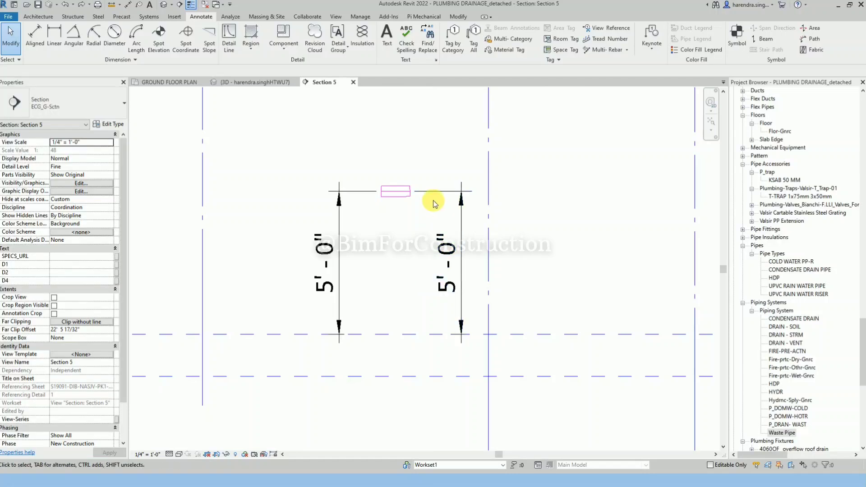
- Set the project's length units to round to the nearest 1/64"
{"action": "scroll", "coordinate": [436, 199], "scroll_direction": "up", "scroll_amount": 1}
{"action": "key", "text": "u"}
{"action": "key", "text": "n"}
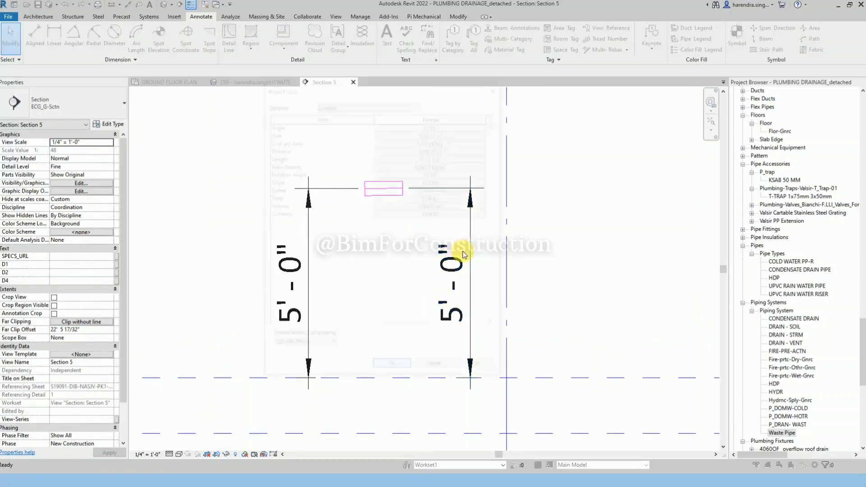
{"action": "left_click", "coordinate": [449, 158]}
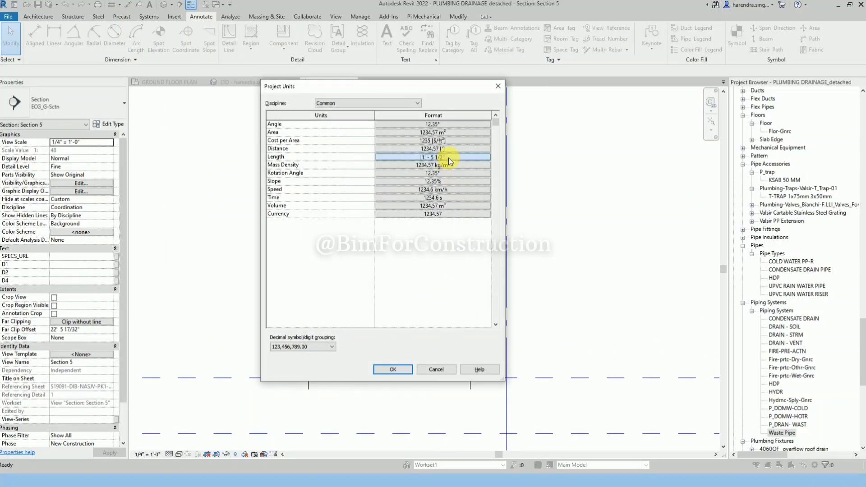
{"action": "left_click", "coordinate": [548, 213]}
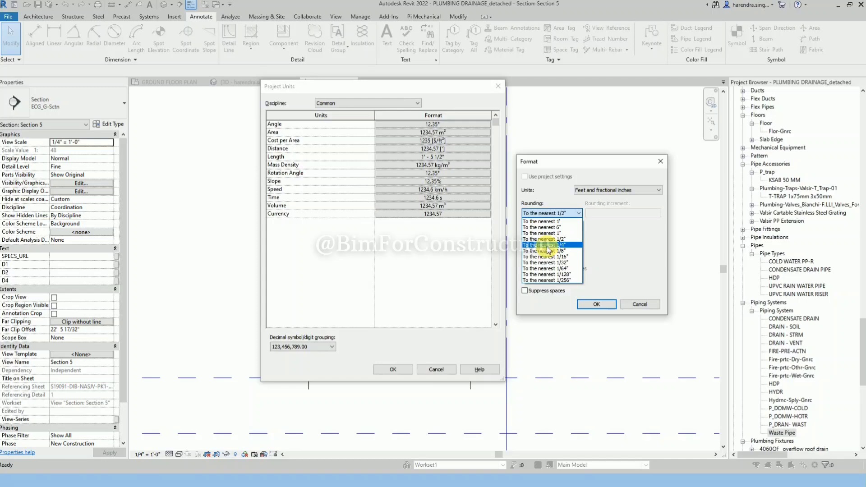
{"action": "left_click", "coordinate": [553, 269]}
{"action": "left_click", "coordinate": [585, 304]}
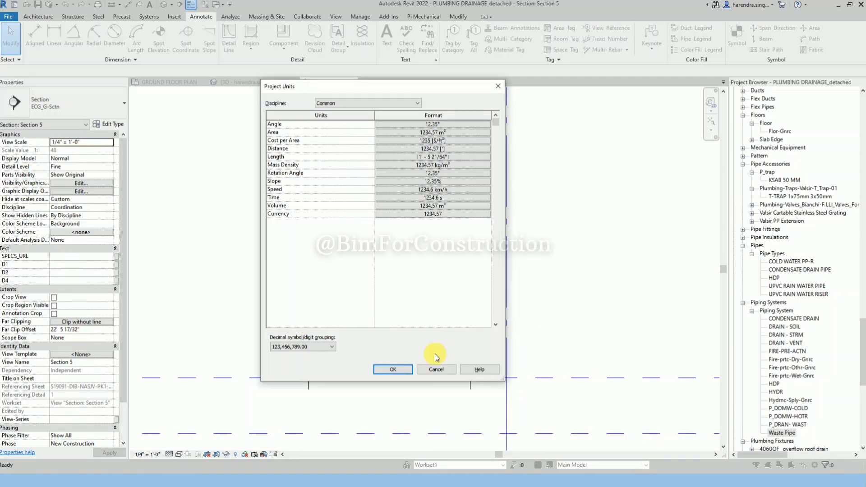
{"action": "left_click", "coordinate": [395, 369]}
- Select the short pipe in Section 5 and compare its slope with the height dimensions at both ends
{"action": "scroll", "coordinate": [479, 240], "scroll_direction": "down", "scroll_amount": 3}
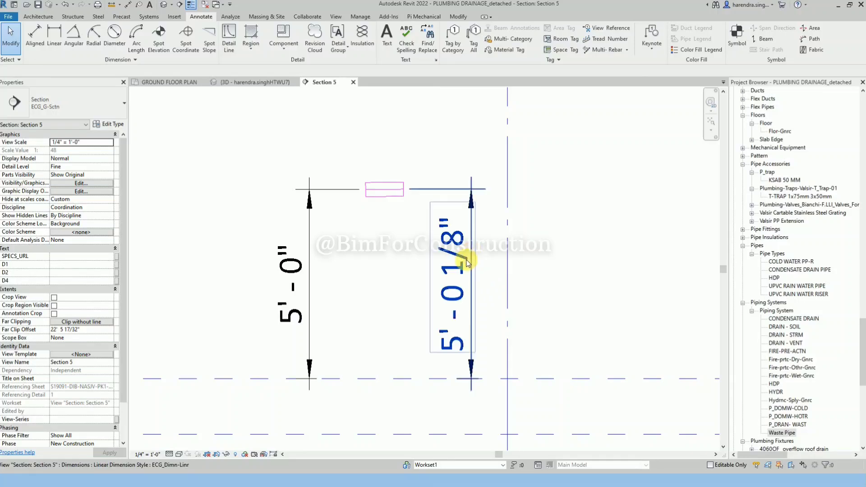
{"action": "left_click", "coordinate": [384, 197]}
{"action": "scroll", "coordinate": [388, 192], "scroll_direction": "up", "scroll_amount": 3}
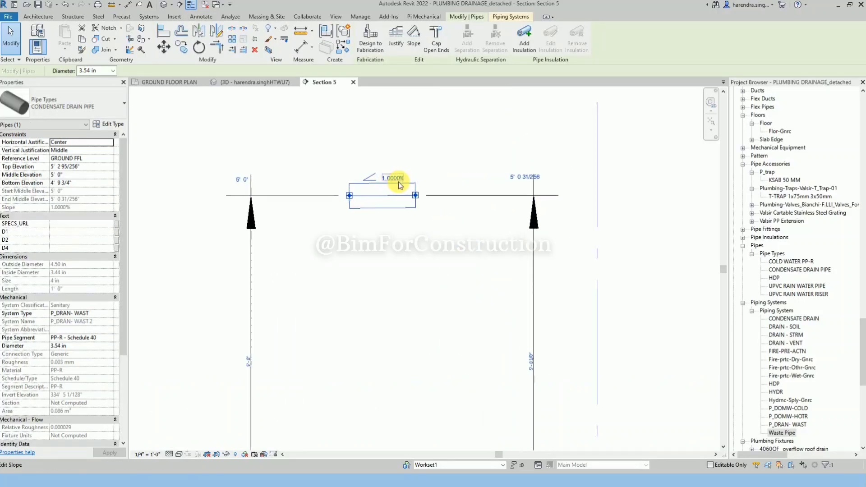
{"action": "scroll", "coordinate": [393, 182], "scroll_direction": "down", "scroll_amount": 2}
{"action": "left_click", "coordinate": [503, 300]}
{"action": "scroll", "coordinate": [468, 262], "scroll_direction": "up", "scroll_amount": 1}
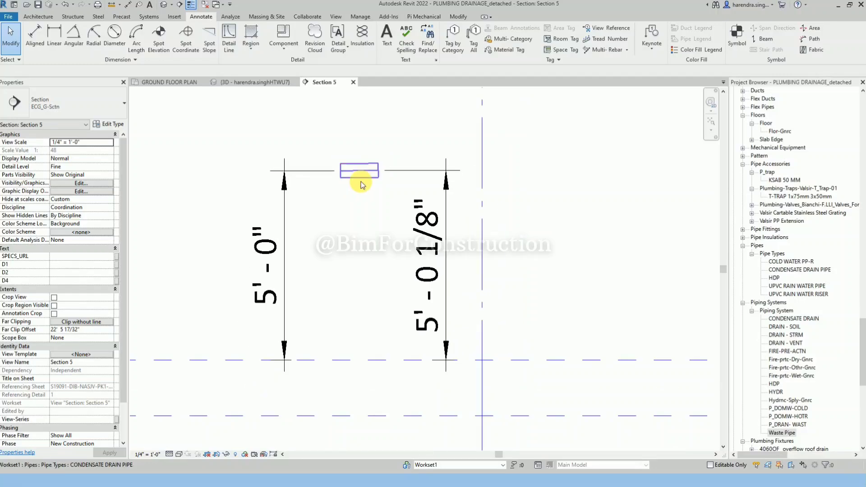
{"action": "left_click", "coordinate": [361, 167]}
{"action": "scroll", "coordinate": [357, 185], "scroll_direction": "down", "scroll_amount": 1}
{"action": "left_click", "coordinate": [264, 100]}
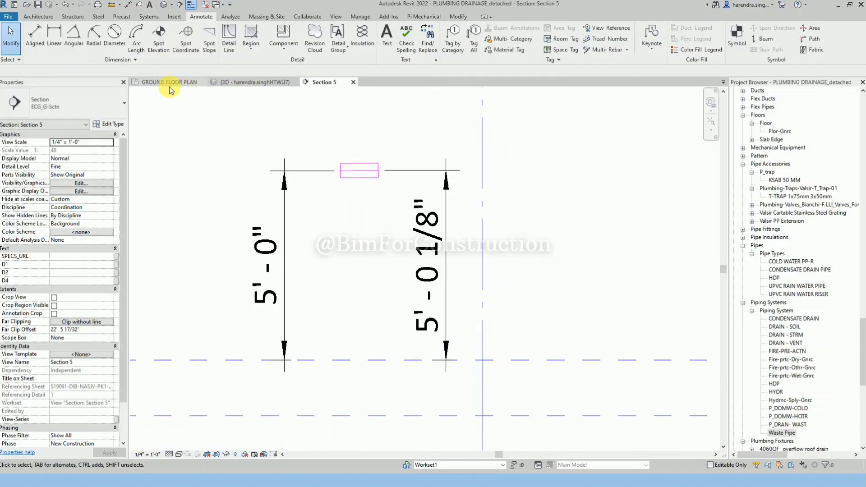
- In the ground floor plan, set the dimension between the two detail lines above the short pipe to 1' by moving the right line
{"action": "left_click", "coordinate": [169, 83]}
{"action": "scroll", "coordinate": [382, 277], "scroll_direction": "up", "scroll_amount": 3}
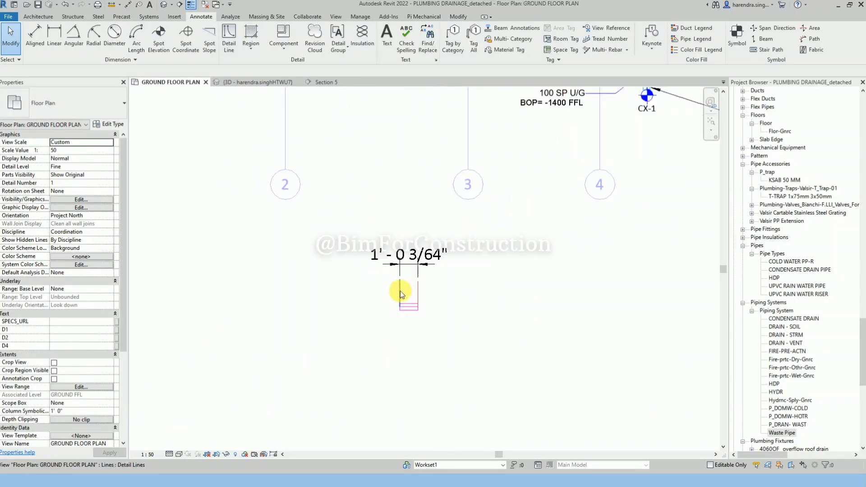
{"action": "scroll", "coordinate": [410, 302], "scroll_direction": "up", "scroll_amount": 1}
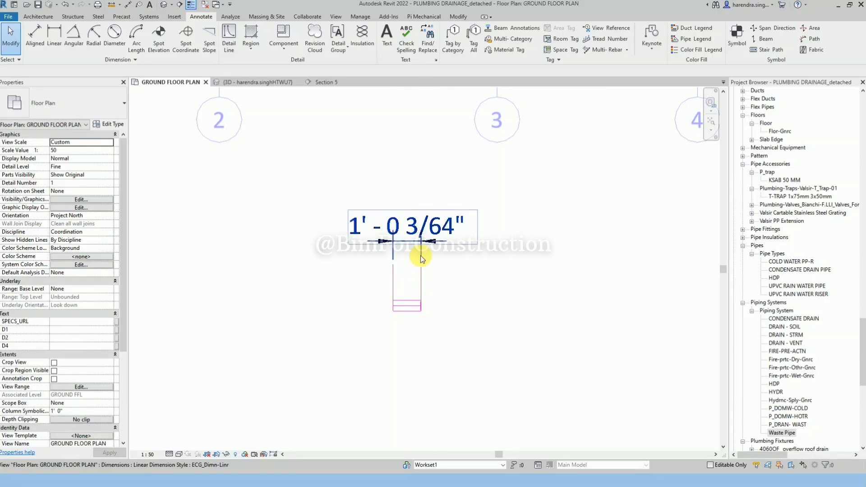
{"action": "left_click", "coordinate": [421, 278]}
{"action": "scroll", "coordinate": [423, 279], "scroll_direction": "up", "scroll_amount": 1}
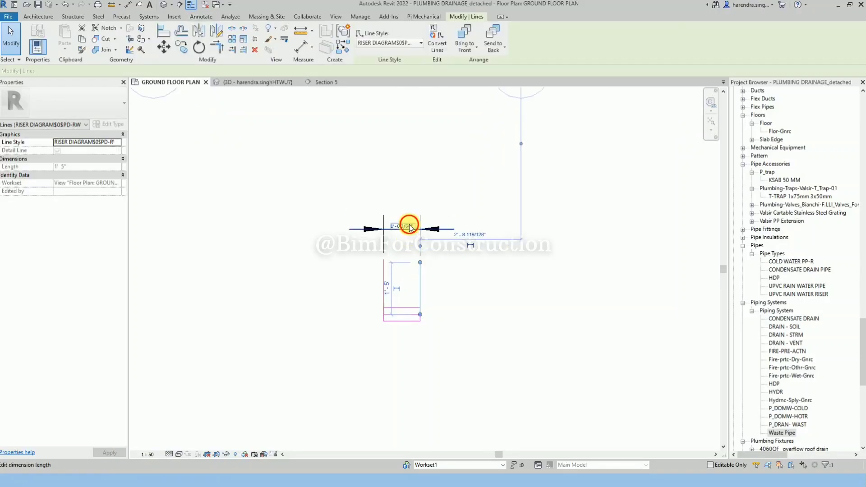
{"action": "left_click", "coordinate": [406, 226]}
{"action": "type", "text": "1"}
{"action": "key", "text": "Return"}
{"action": "key", "text": "Escape"}
{"action": "scroll", "coordinate": [424, 294], "scroll_direction": "down", "scroll_amount": 5}
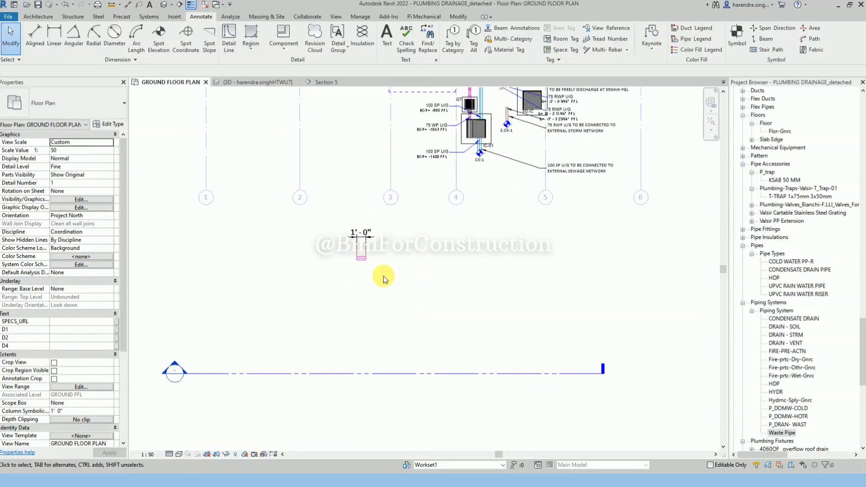
- Select the short pipe in the ground floor plan to check its slope and end elevation, and clear the selection
{"action": "left_click", "coordinate": [361, 259]}
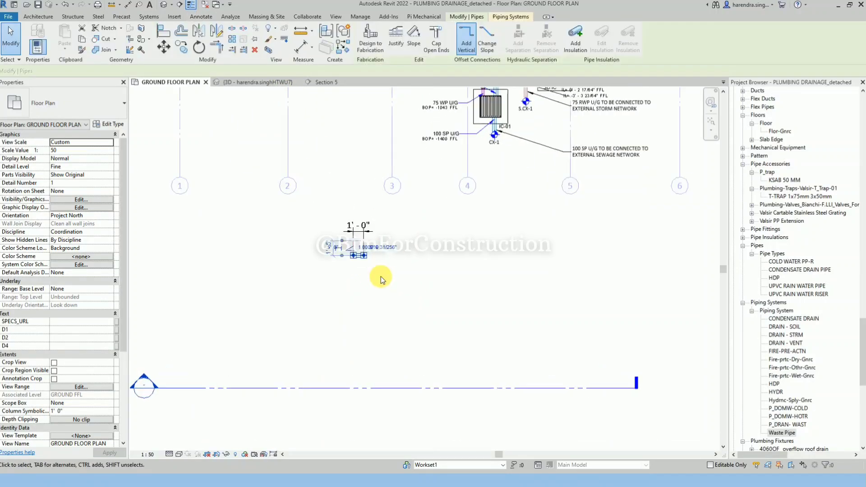
{"action": "scroll", "coordinate": [380, 280], "scroll_direction": "up", "scroll_amount": 3}
{"action": "key", "text": "Escape"}
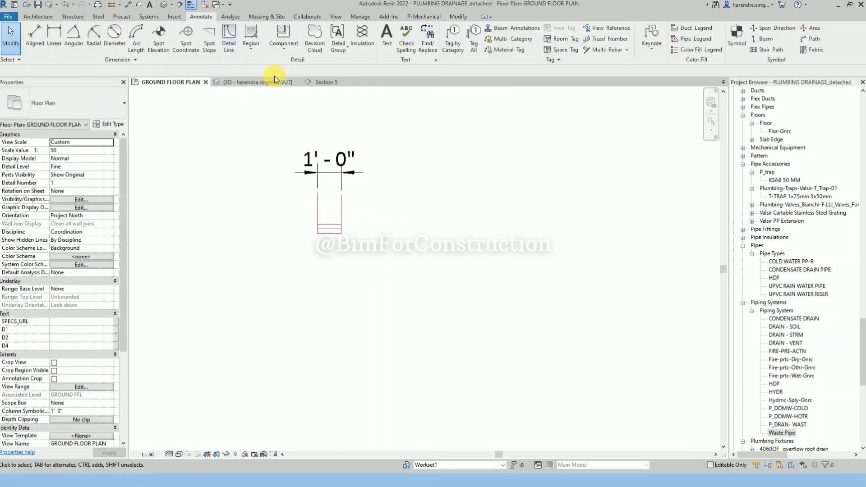
- In Section 5, set the short pipe's slope to 2% and compare the height dimensions at both ends
{"action": "left_click", "coordinate": [326, 82]}
{"action": "left_click", "coordinate": [369, 179]}
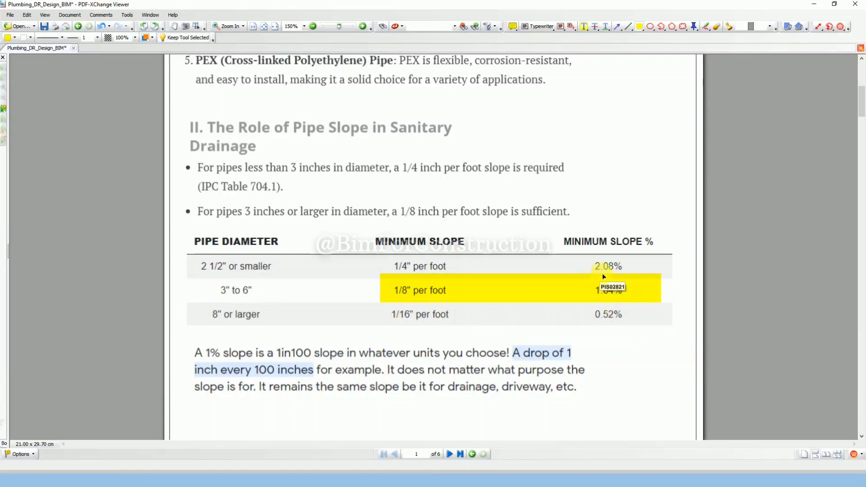
{"action": "left_click", "coordinate": [812, 6]}
{"action": "left_click", "coordinate": [358, 170]}
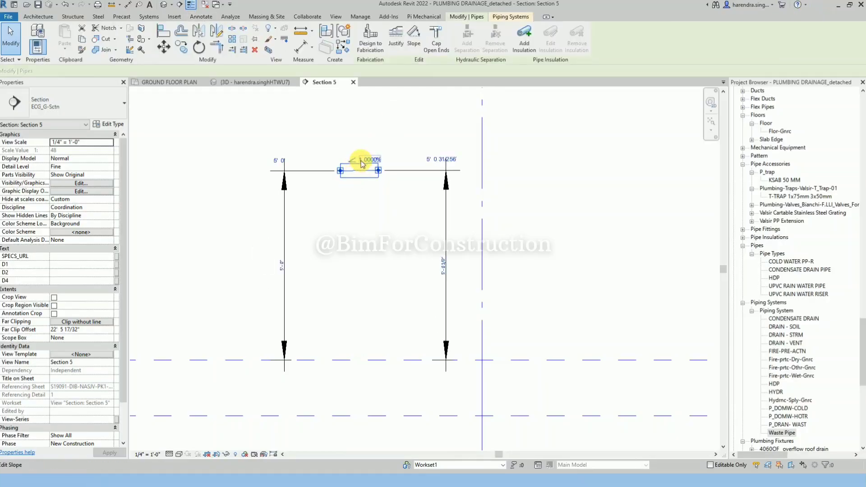
{"action": "left_click", "coordinate": [364, 161]}
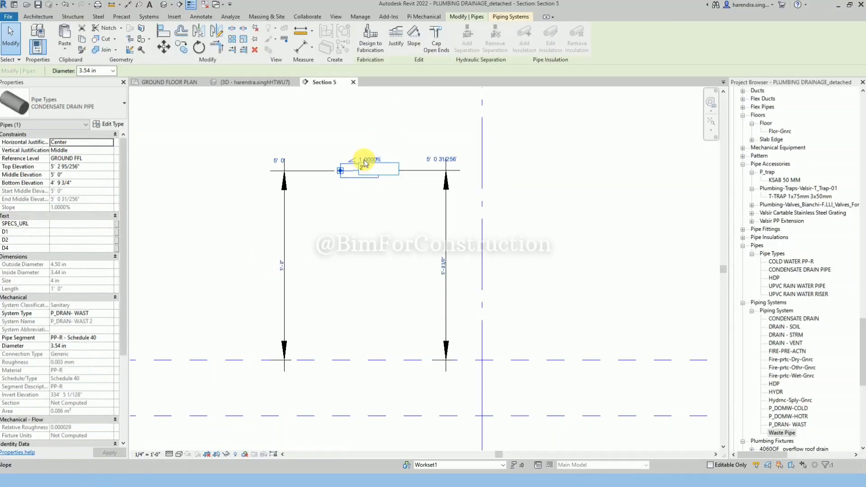
{"action": "type", "text": "2"}
{"action": "key", "text": "Return"}
{"action": "left_click", "coordinate": [391, 196]}
{"action": "scroll", "coordinate": [418, 250], "scroll_direction": "up", "scroll_amount": 2}
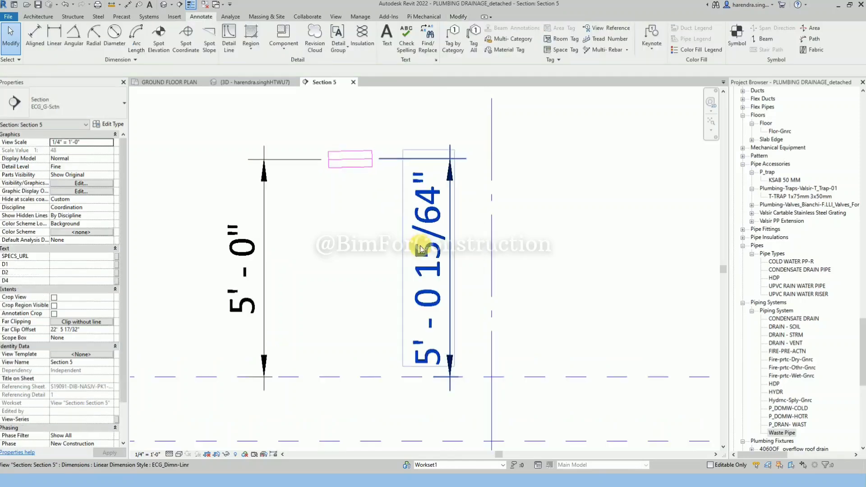
{"action": "scroll", "coordinate": [469, 255], "scroll_direction": "down", "scroll_amount": 1}
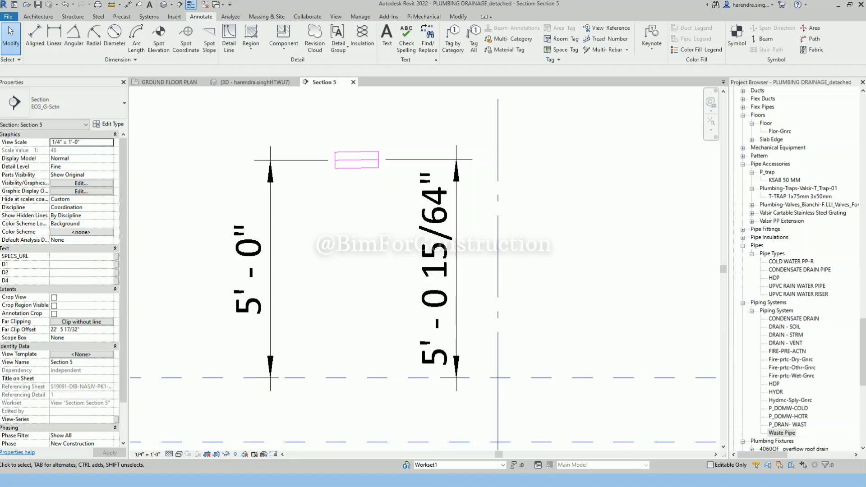
- In the design PDF, move the yellow highlight to the 1/4" per foot row of the slope table, and return to Section 5
{"action": "left_click", "coordinate": [357, 160]}
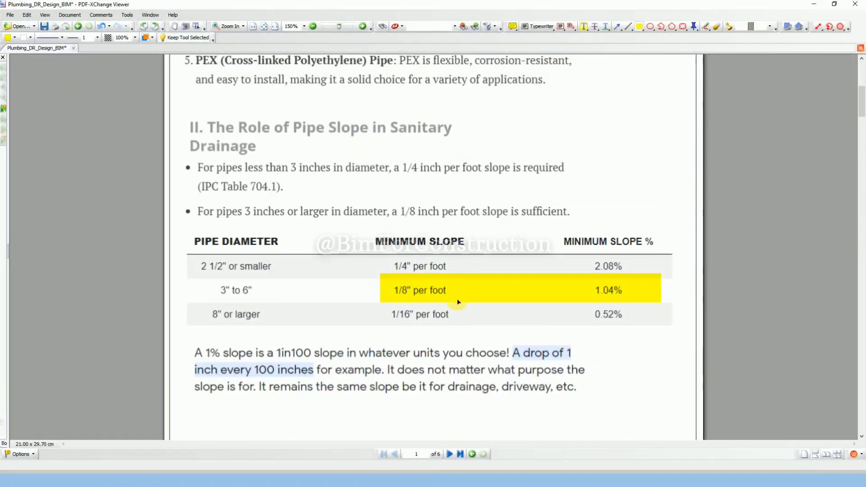
{"action": "left_click_drag", "start_coordinate": [457, 298], "coordinate": [438, 279]}
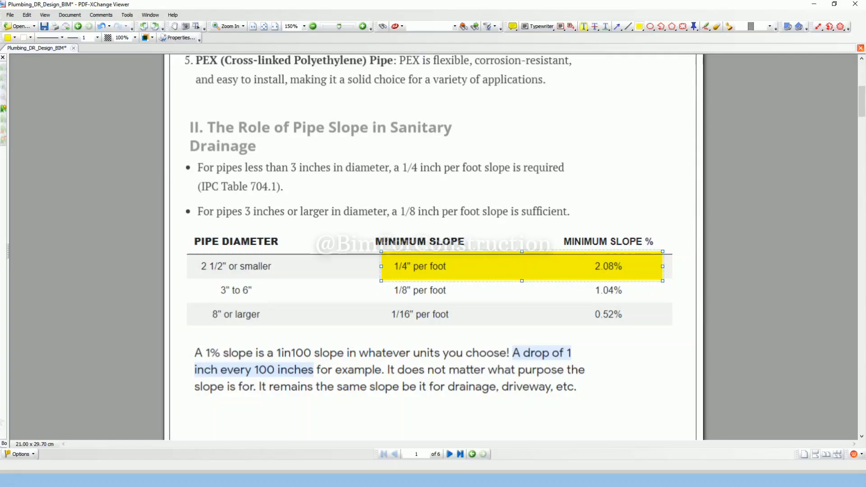
{"action": "left_click", "coordinate": [814, 9]}
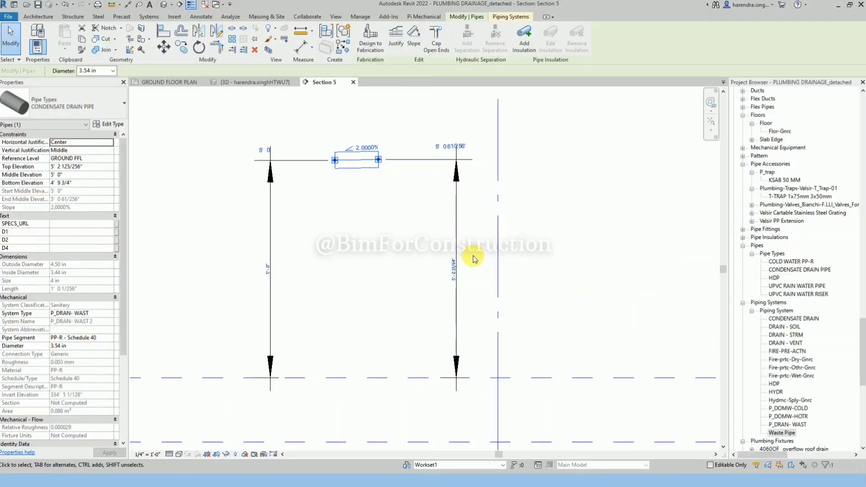
{"action": "scroll", "coordinate": [383, 182], "scroll_direction": "up", "scroll_amount": 5}
{"action": "scroll", "coordinate": [490, 275], "scroll_direction": "down", "scroll_amount": 2}
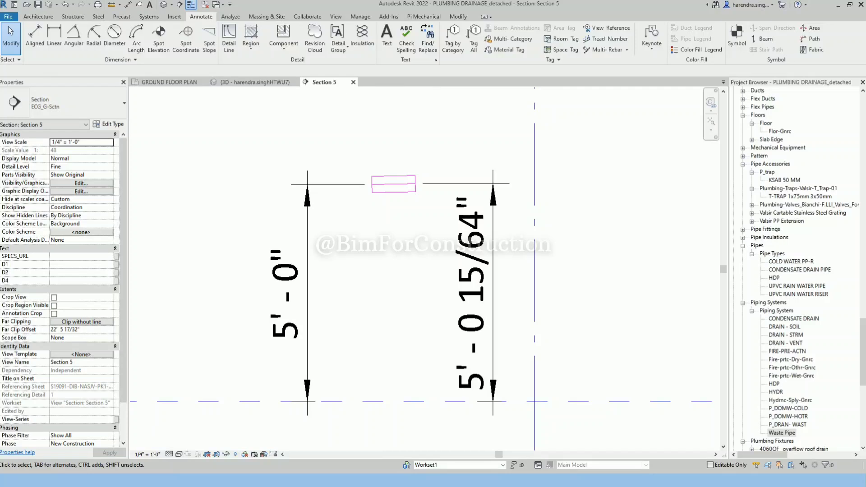
- Switch to Calculator, move it beside the height dimensions, and divide 15 by 64
{"action": "left_click_drag", "start_coordinate": [0, 115], "coordinate": [583, 122]}
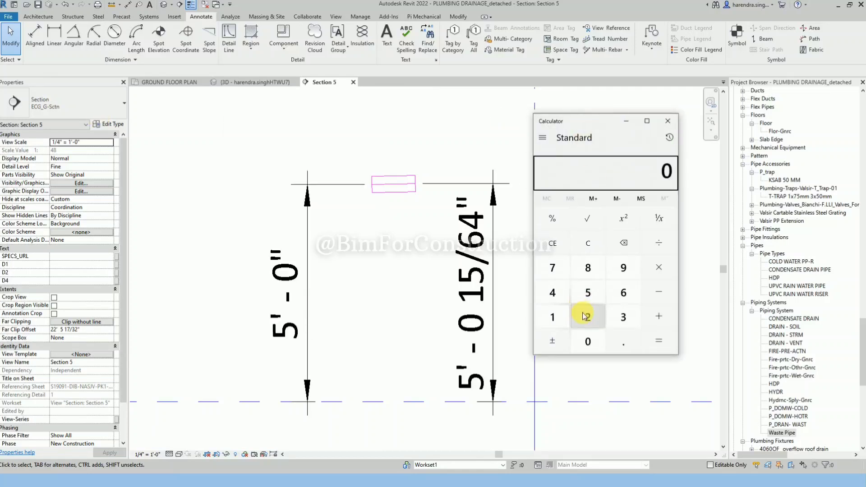
{"action": "left_click", "coordinate": [559, 317]}
{"action": "left_click", "coordinate": [589, 297]}
{"action": "left_click", "coordinate": [659, 244]}
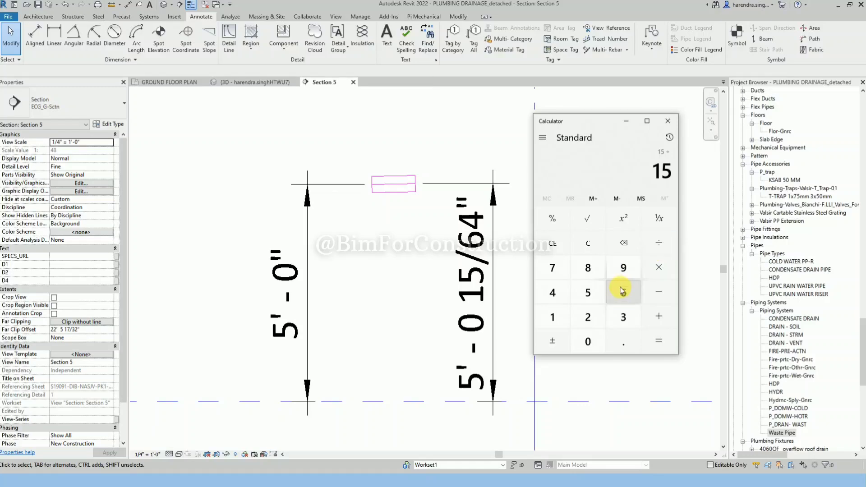
{"action": "left_click", "coordinate": [623, 293]}
{"action": "left_click", "coordinate": [564, 292]}
{"action": "left_click", "coordinate": [657, 343]}
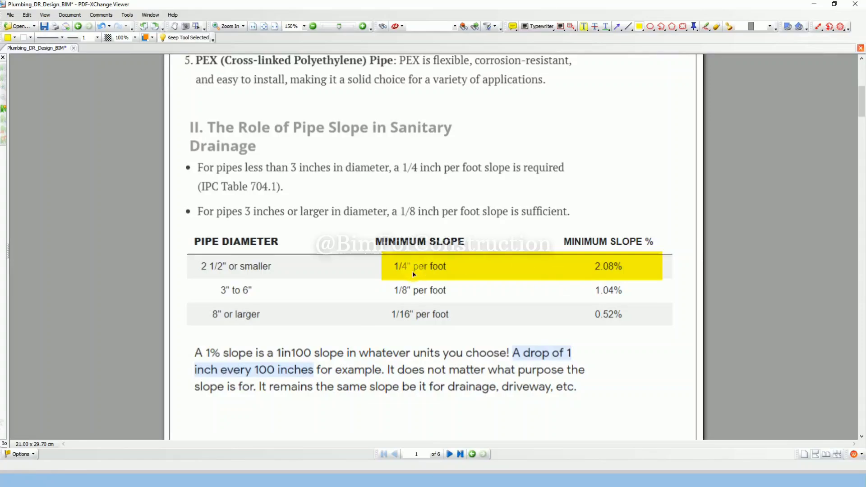
- Check the minimum slope in the PDF table, divide 1 by 4 in Calculator for comparison, and close Calculator
{"action": "left_click", "coordinate": [815, 7]}
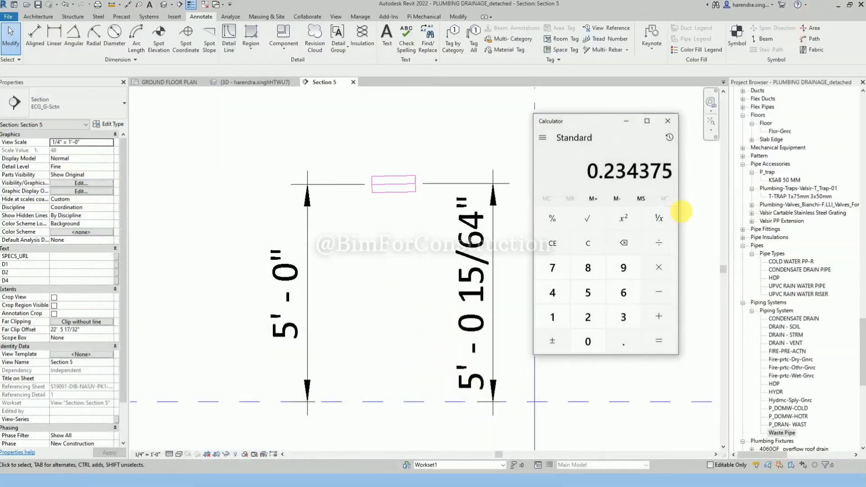
{"action": "left_click", "coordinate": [588, 243]}
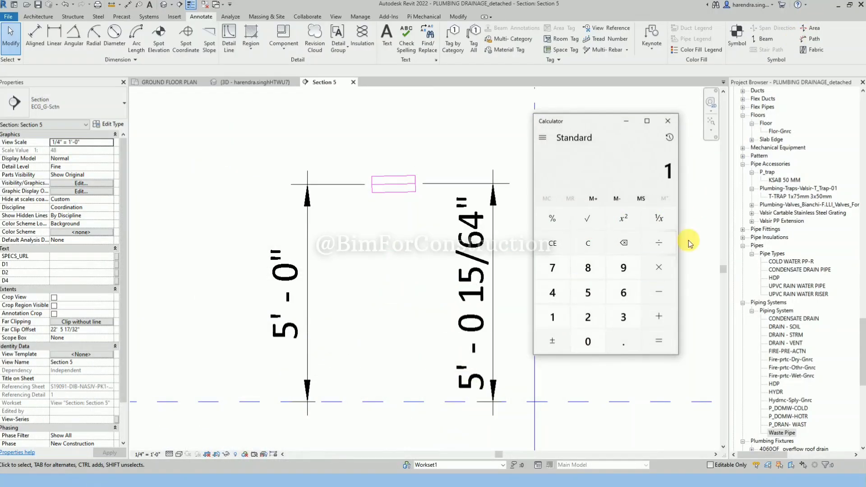
{"action": "left_click", "coordinate": [557, 292]}
{"action": "left_click", "coordinate": [657, 340]}
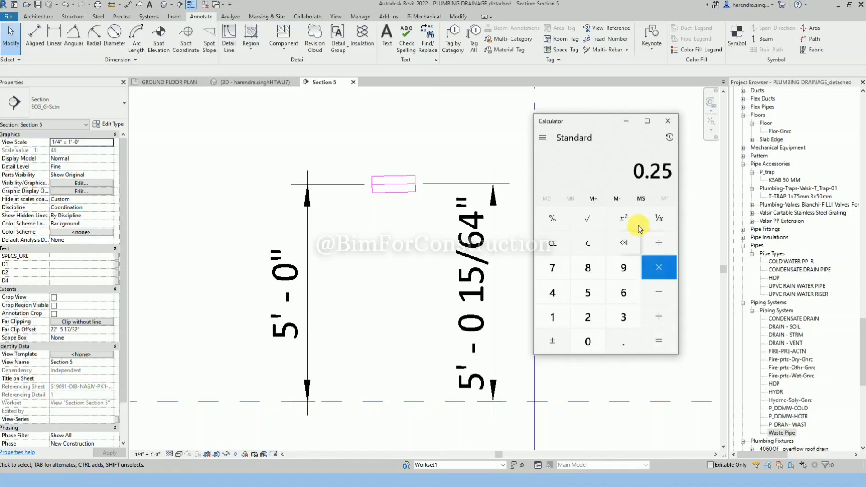
{"action": "left_click", "coordinate": [668, 121]}
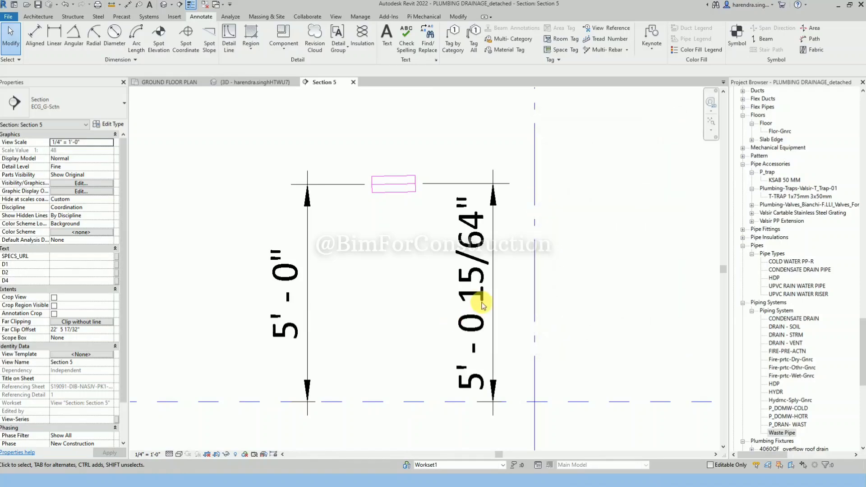
- Set the short pipe's slope in Section 5 to 0.5% and clear the selection
{"action": "left_click", "coordinate": [399, 187]}
{"action": "left_click", "coordinate": [403, 172]}
{"action": "type", "text": "0.5"}
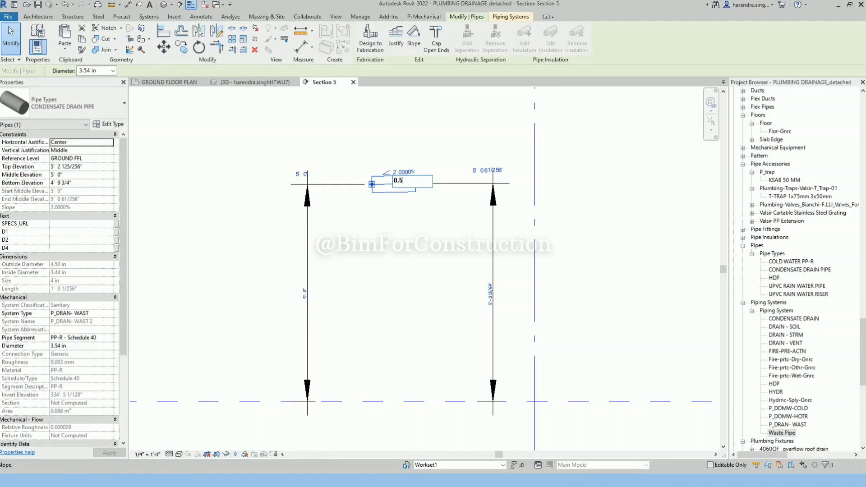
{"action": "key", "text": "Return"}
{"action": "key", "text": "Escape"}
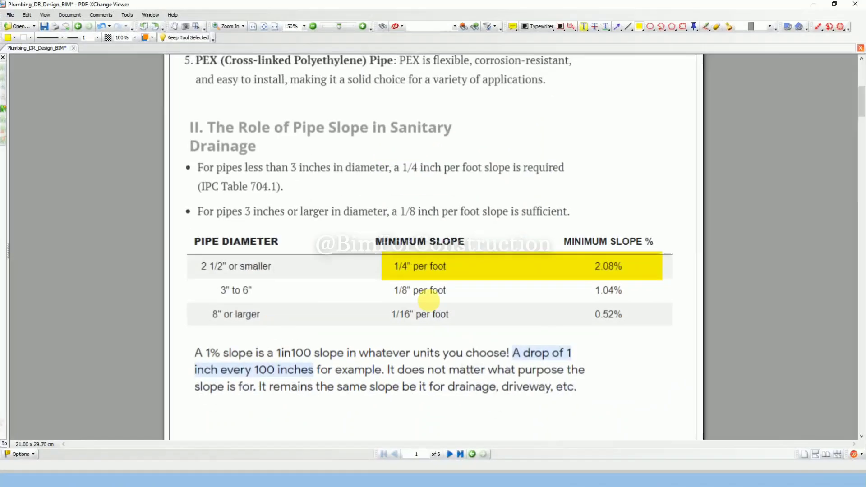
- Move the PDF's yellow highlight to the 1/16" per foot row, and select the short pipe in Section 5 to compare its slope
{"action": "left_click_drag", "start_coordinate": [488, 271], "coordinate": [492, 318]}
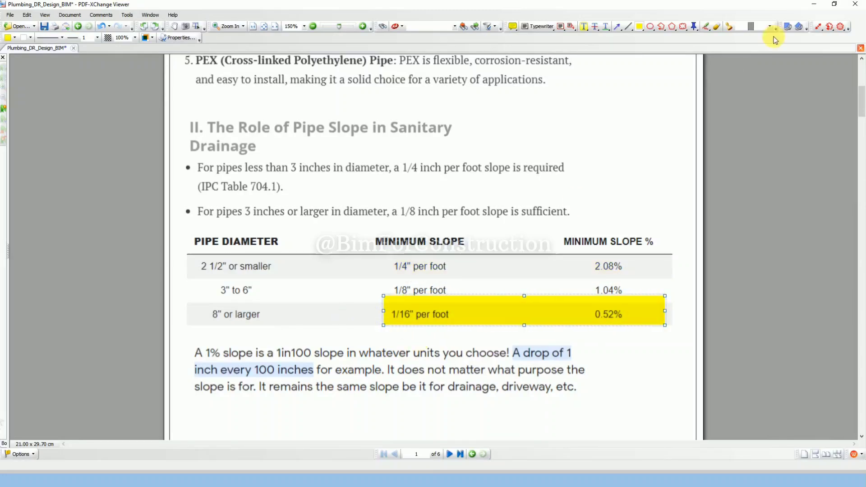
{"action": "left_click", "coordinate": [814, 9]}
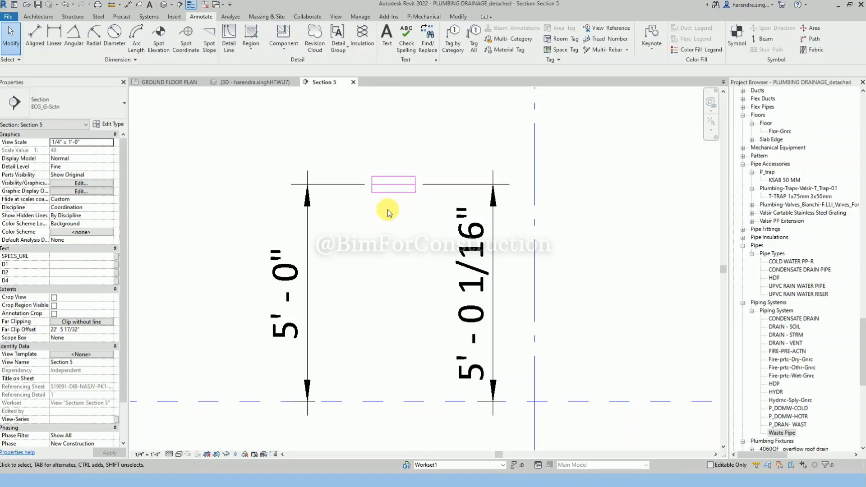
{"action": "left_click", "coordinate": [405, 193]}
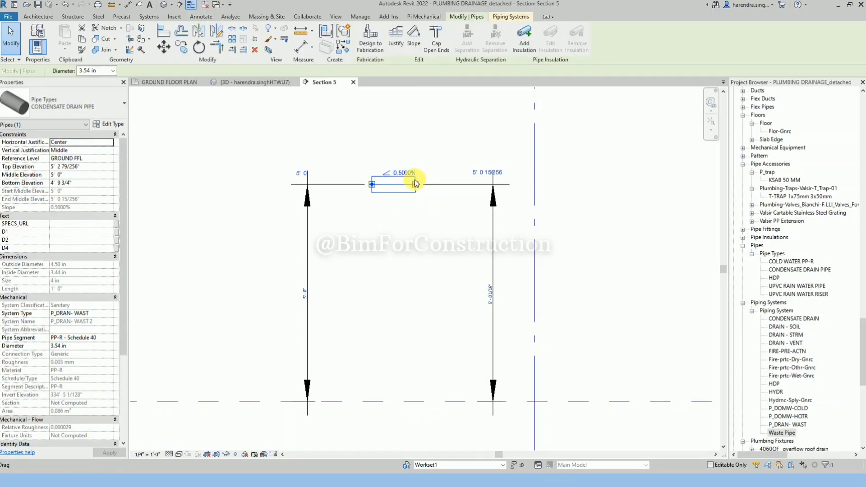
- In Project Units, set the Piping discipline's slope format to rise per 1'-0"
{"action": "left_click", "coordinate": [419, 234]}
{"action": "key", "text": "u"}
{"action": "key", "text": "n"}
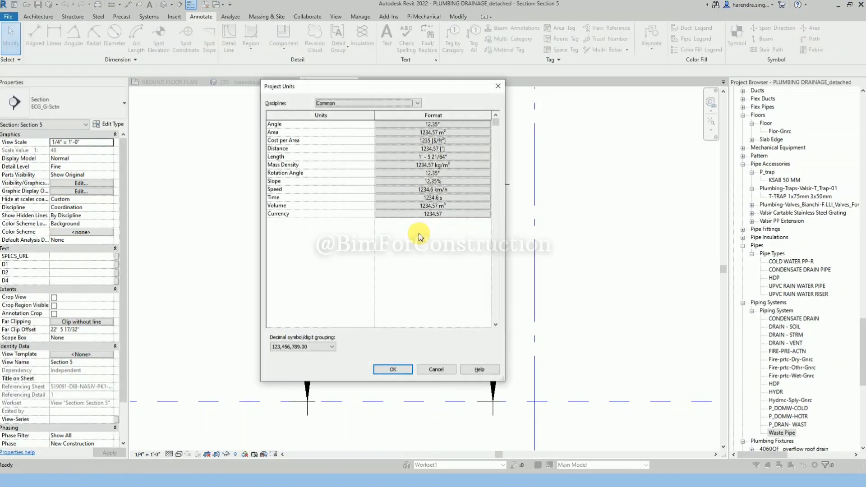
{"action": "left_click", "coordinate": [417, 103]}
{"action": "left_click", "coordinate": [327, 141]}
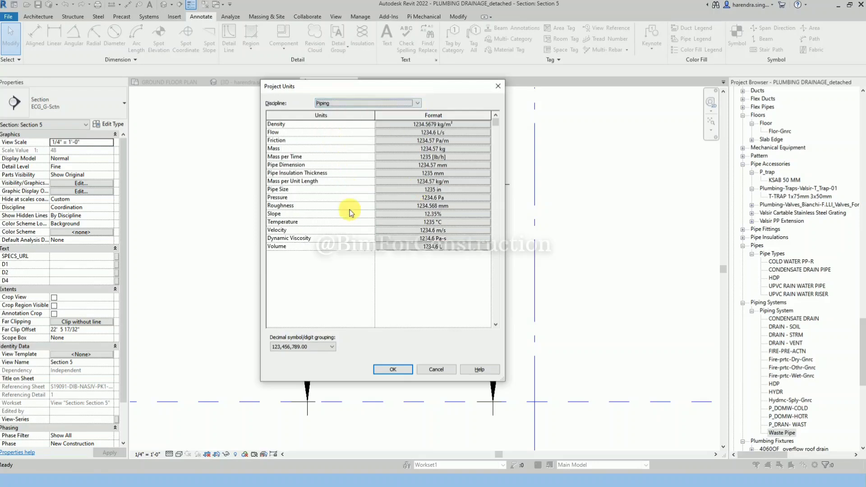
{"action": "left_click", "coordinate": [441, 214]}
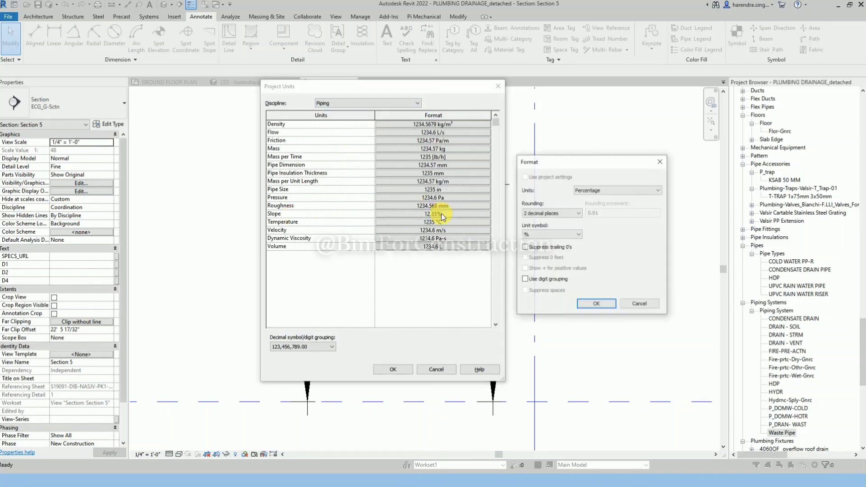
{"action": "left_click", "coordinate": [591, 191]}
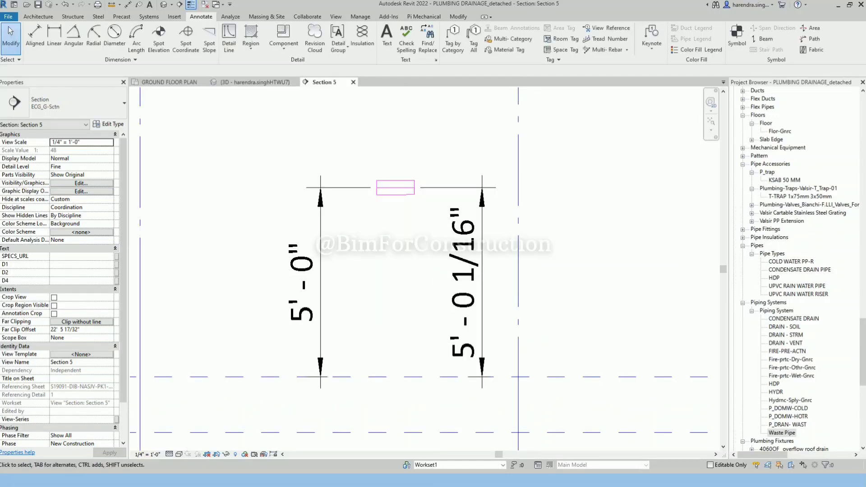
- Review the PDF's minimum slope table and the Draw Slope Pipe slide on start points and positive or negative slopes
{"action": "scroll", "coordinate": [385, 227], "scroll_direction": "down", "scroll_amount": 4}
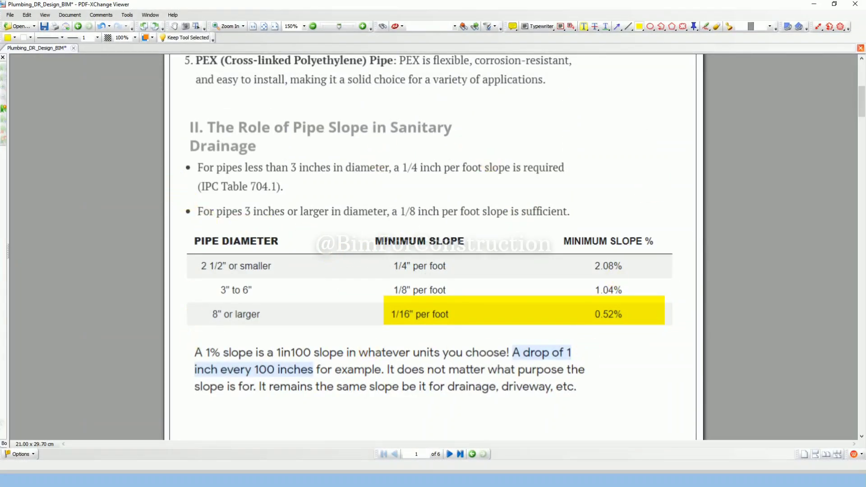
{"action": "key", "text": "alt+Tab"}
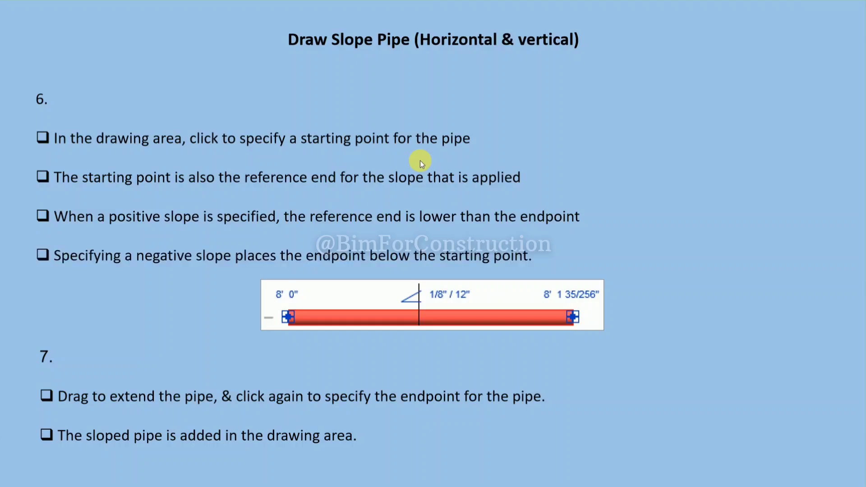
{"action": "left_click", "coordinate": [421, 160]}
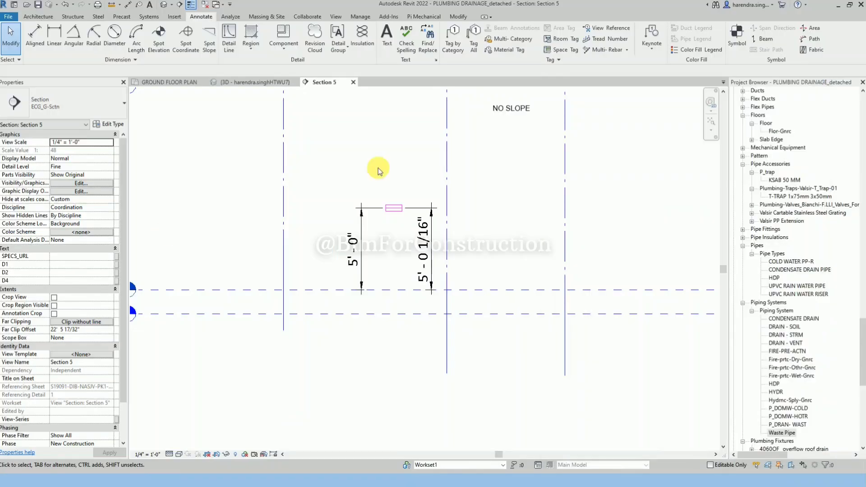
- In the ground floor plan, start a pipe similar to the short sample pipe and examine the available slope values
{"action": "scroll", "coordinate": [474, 241], "scroll_direction": "down", "scroll_amount": 2}
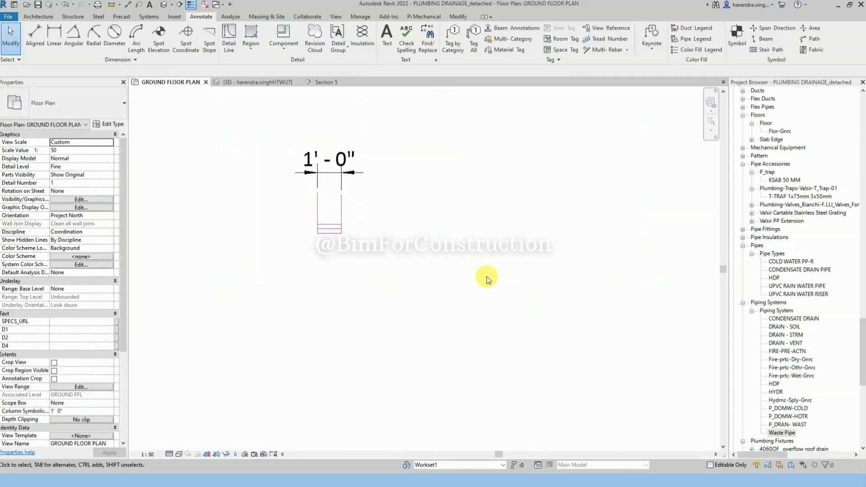
{"action": "scroll", "coordinate": [486, 277], "scroll_direction": "down", "scroll_amount": 5}
{"action": "scroll", "coordinate": [394, 301], "scroll_direction": "down", "scroll_amount": 2}
{"action": "scroll", "coordinate": [454, 294], "scroll_direction": "up", "scroll_amount": 1}
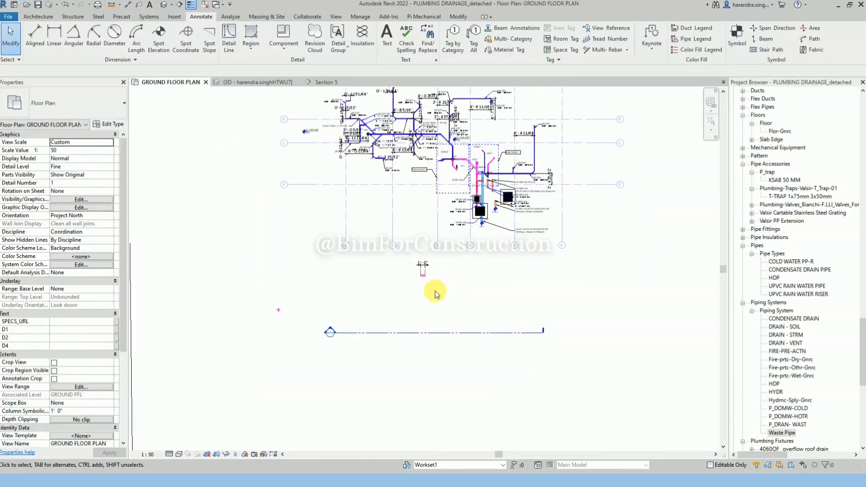
{"action": "left_click", "coordinate": [423, 279]}
{"action": "key", "text": "c"}
{"action": "key", "text": "s"}
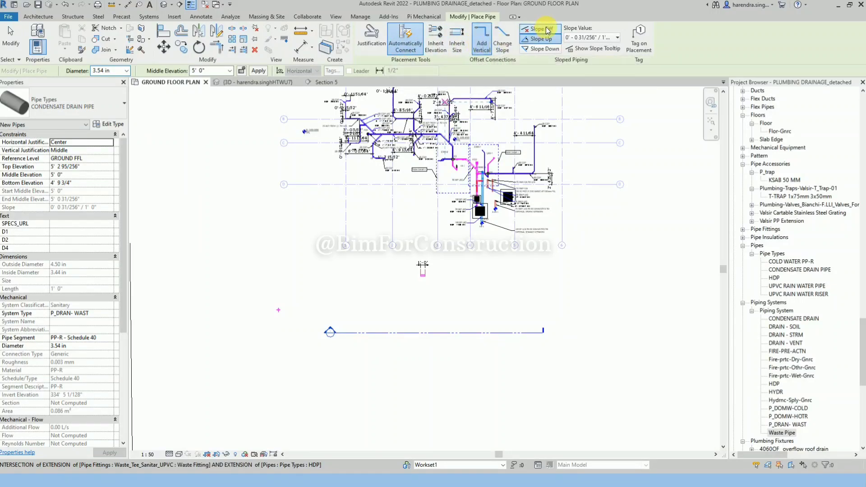
{"action": "left_click", "coordinate": [577, 39]}
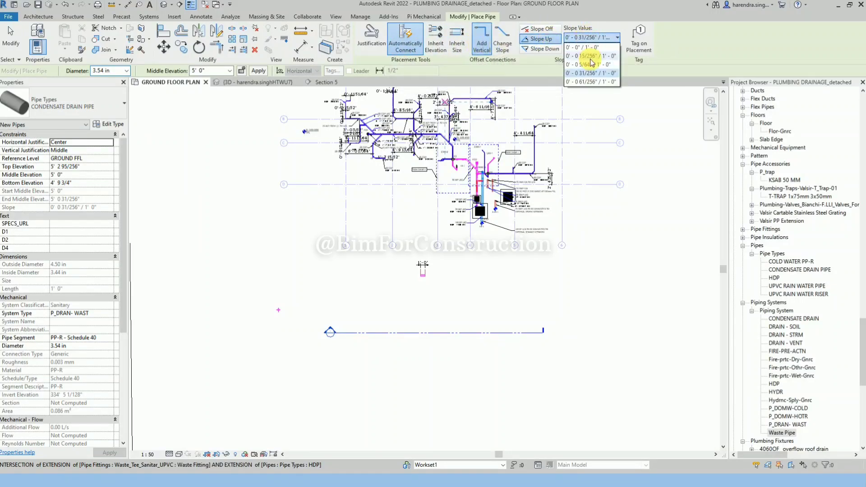
{"action": "left_click", "coordinate": [633, 50]}
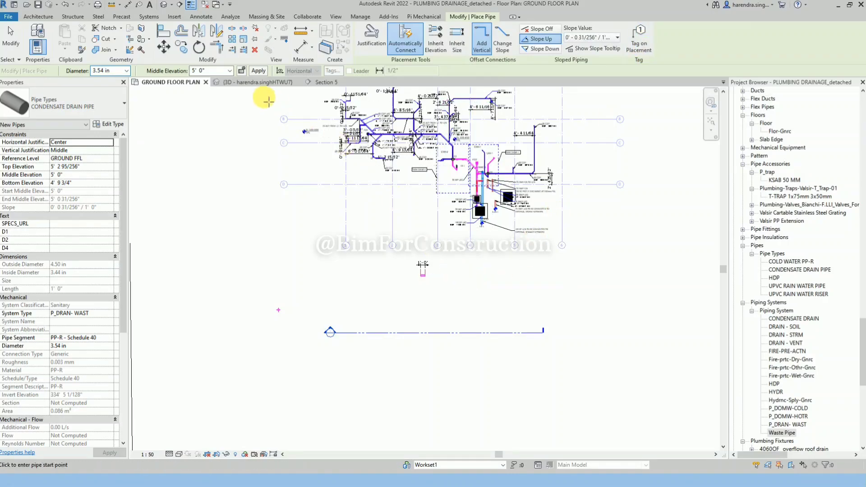
- Cancel the pipe placement in Section 5 and select the short pipe to check its slope in the rise-per-foot format
{"action": "left_click", "coordinate": [326, 82]}
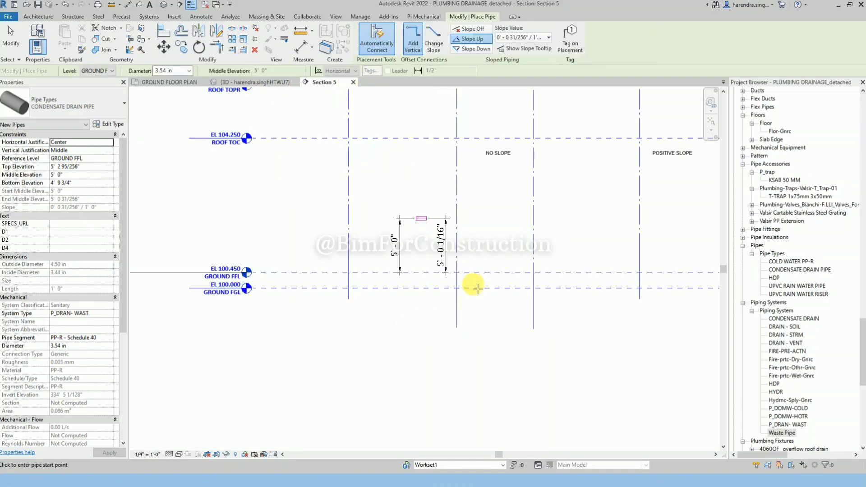
{"action": "key", "text": "Escape"}
{"action": "key", "text": "Escape"}
{"action": "left_click", "coordinate": [367, 154]}
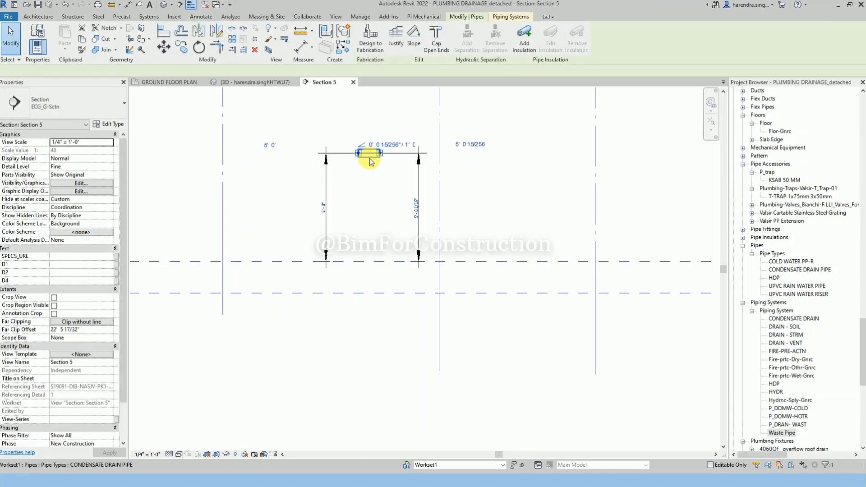
- In Project Units, set the Piping discipline's slope format to Percentage
{"action": "scroll", "coordinate": [368, 154], "scroll_direction": "up", "scroll_amount": 2}
{"action": "key", "text": "n"}
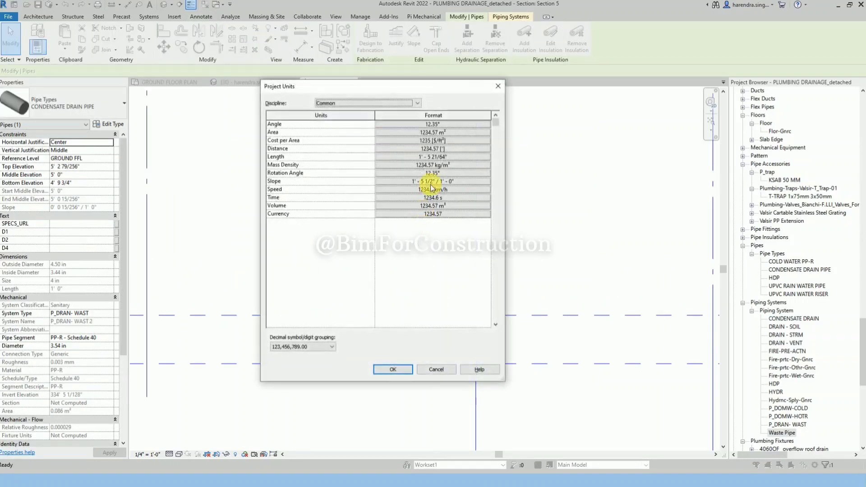
{"action": "left_click", "coordinate": [417, 103]}
{"action": "left_click", "coordinate": [358, 143]}
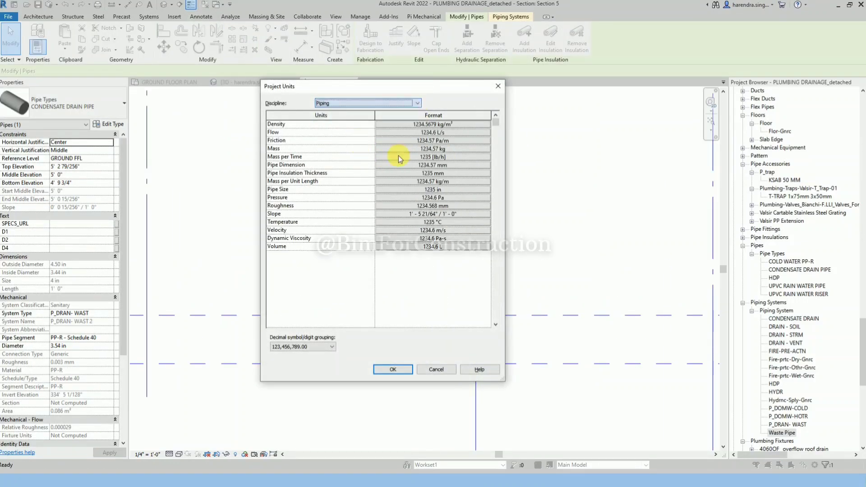
{"action": "left_click", "coordinate": [419, 214]}
{"action": "left_click", "coordinate": [622, 192]}
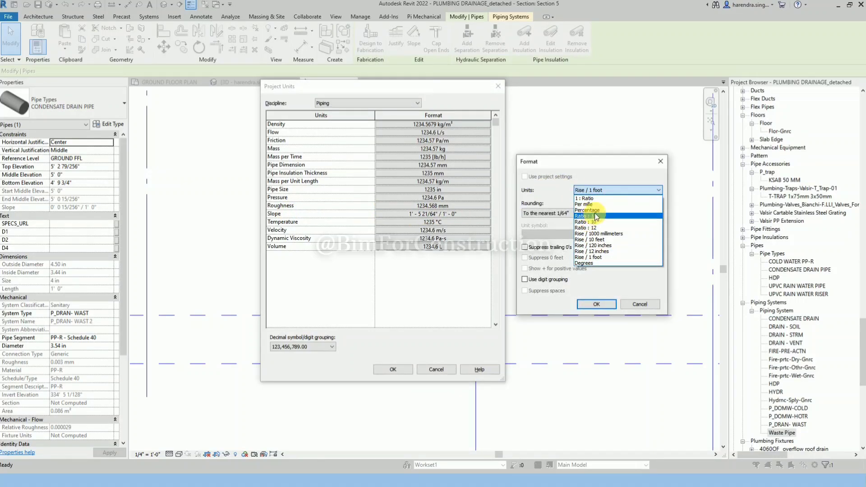
{"action": "left_click", "coordinate": [586, 210]}
{"action": "left_click", "coordinate": [596, 304]}
{"action": "left_click", "coordinate": [392, 370]}
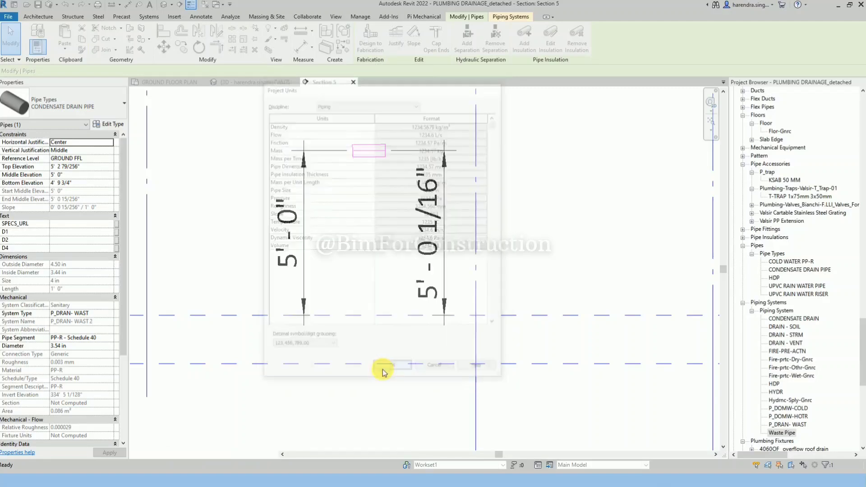
- Check the short pipe's slope as a percentage in Section 5 and compare it with the PDF's minimum slope table
{"action": "key", "text": "Escape"}
{"action": "left_click", "coordinate": [369, 150]}
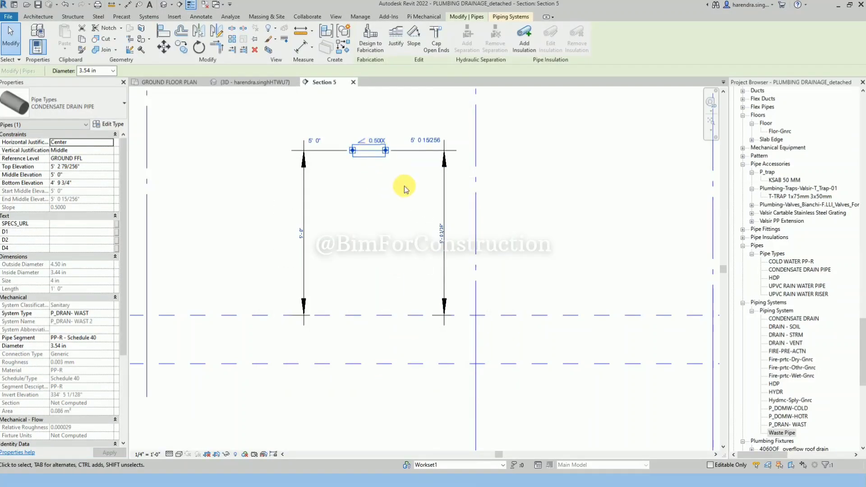
{"action": "key", "text": "Escape"}
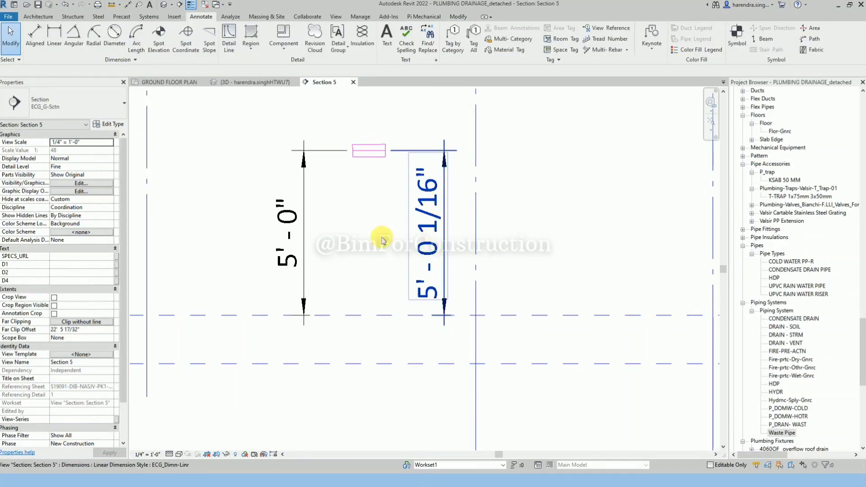
{"action": "left_click", "coordinate": [514, 480]}
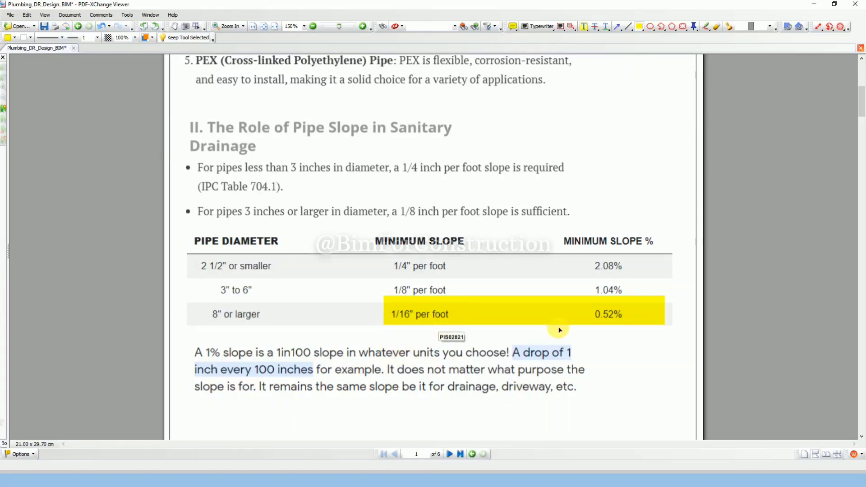
{"action": "left_click", "coordinate": [821, 3]}
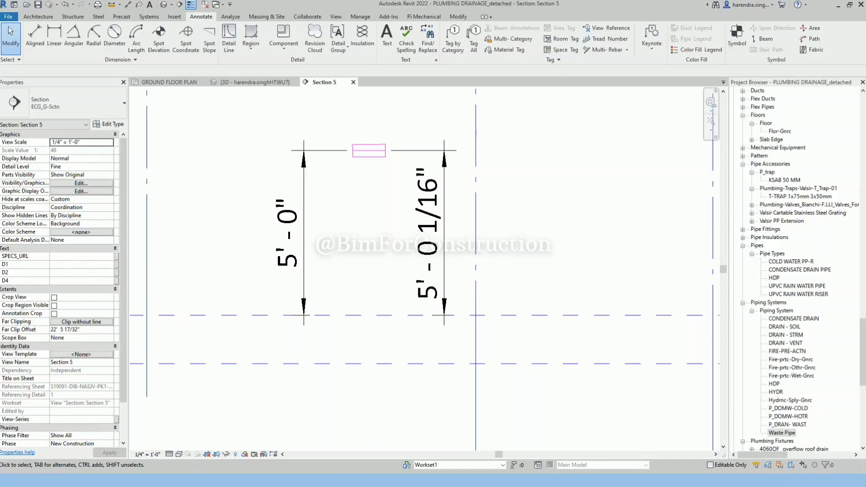